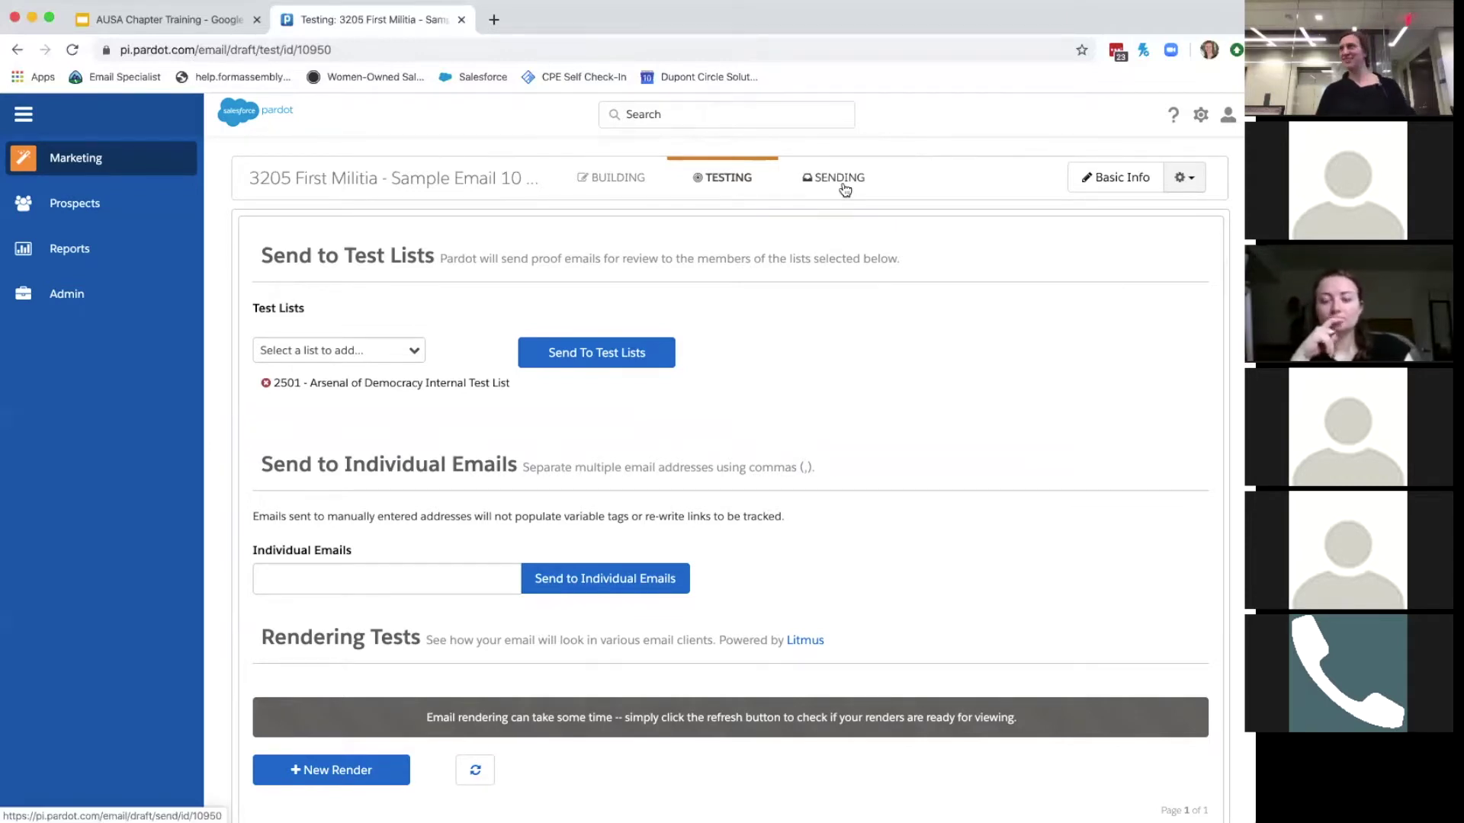
# Open the email's sending settings, search the send-to lists for "arsen" and select 2501 Arsenal of Democracy
pyautogui.click(843, 184)
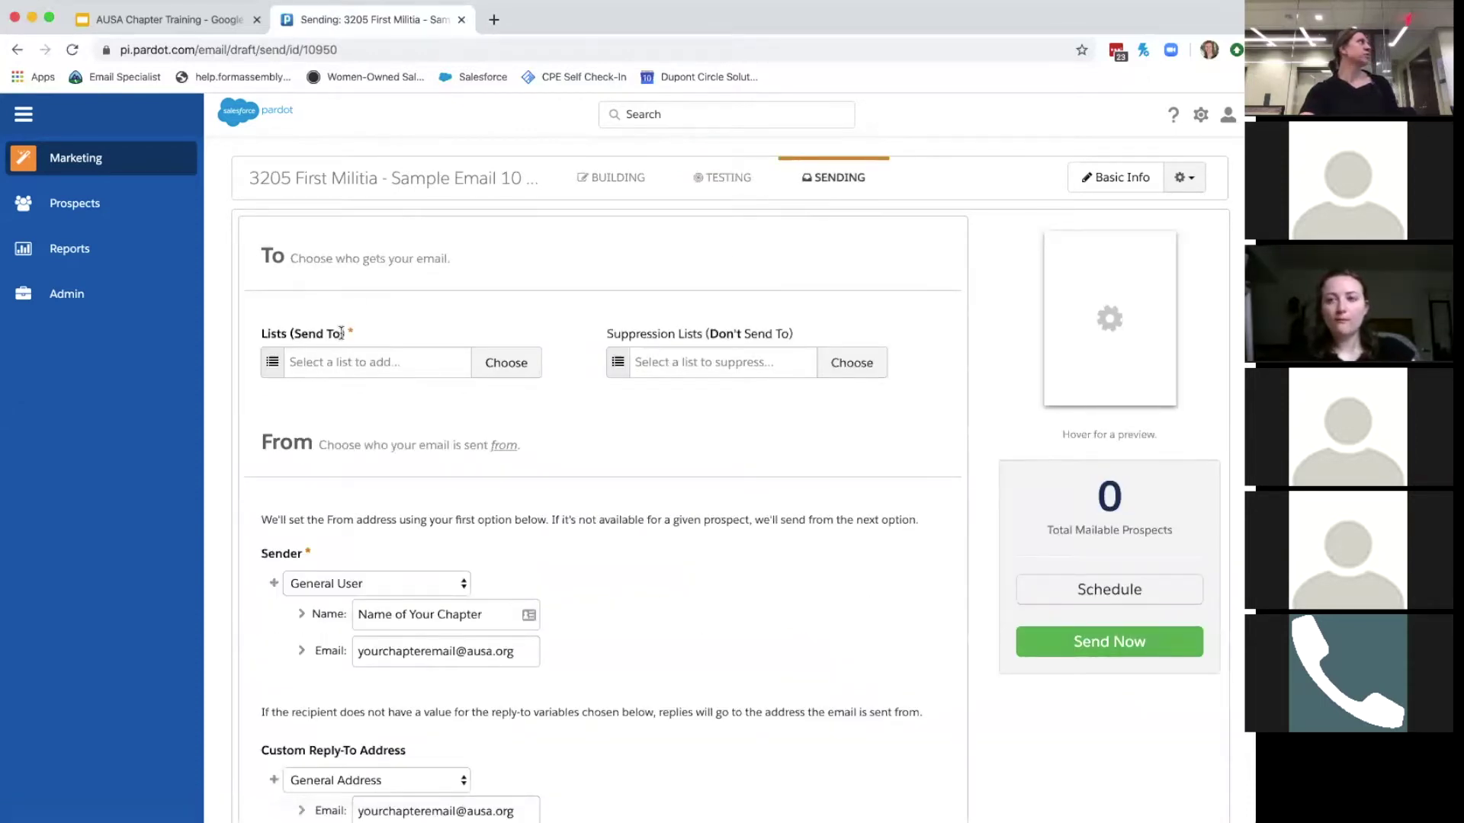
pyautogui.click(346, 366)
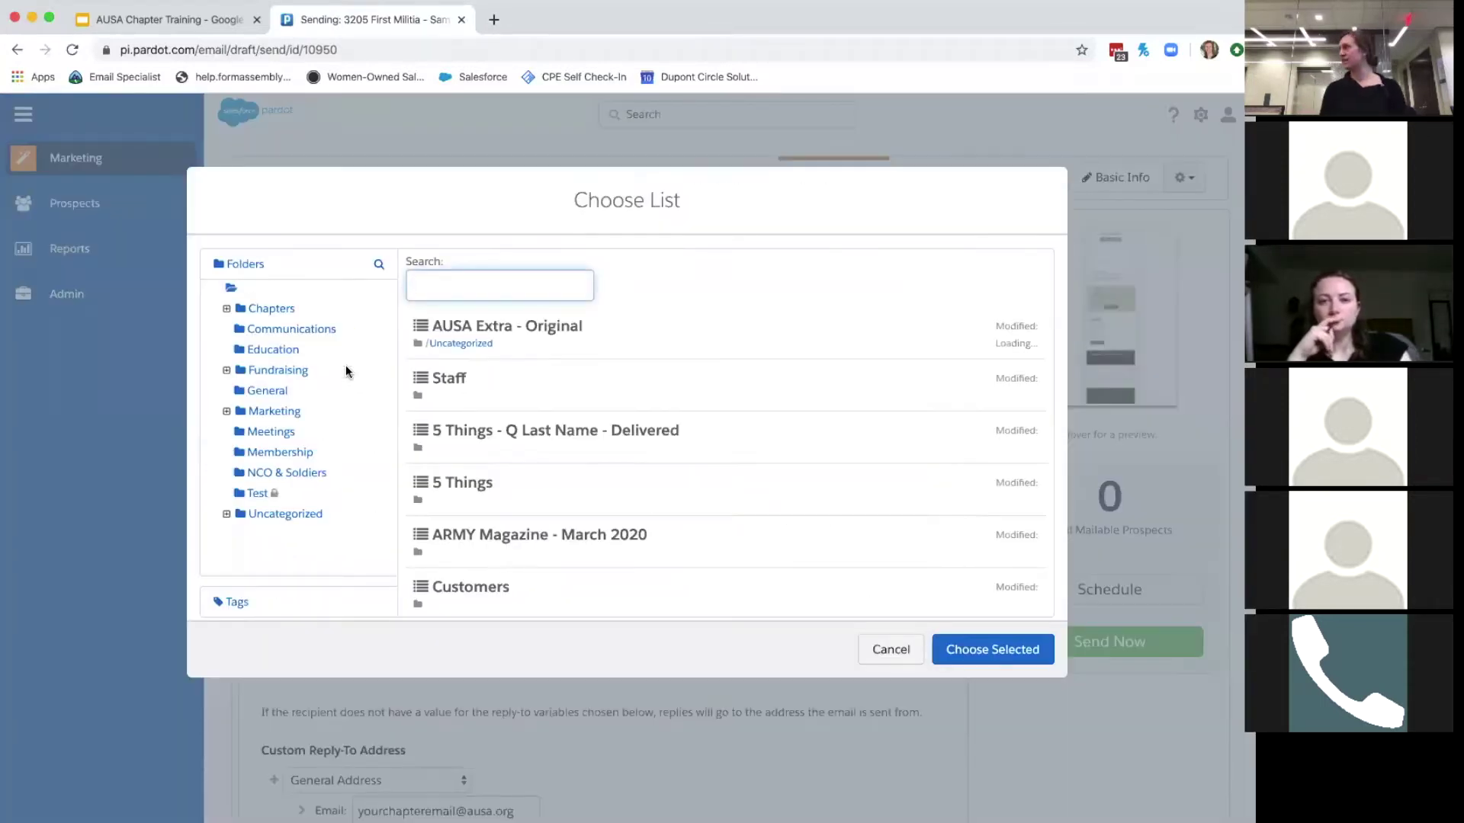
pyautogui.write('arsent')
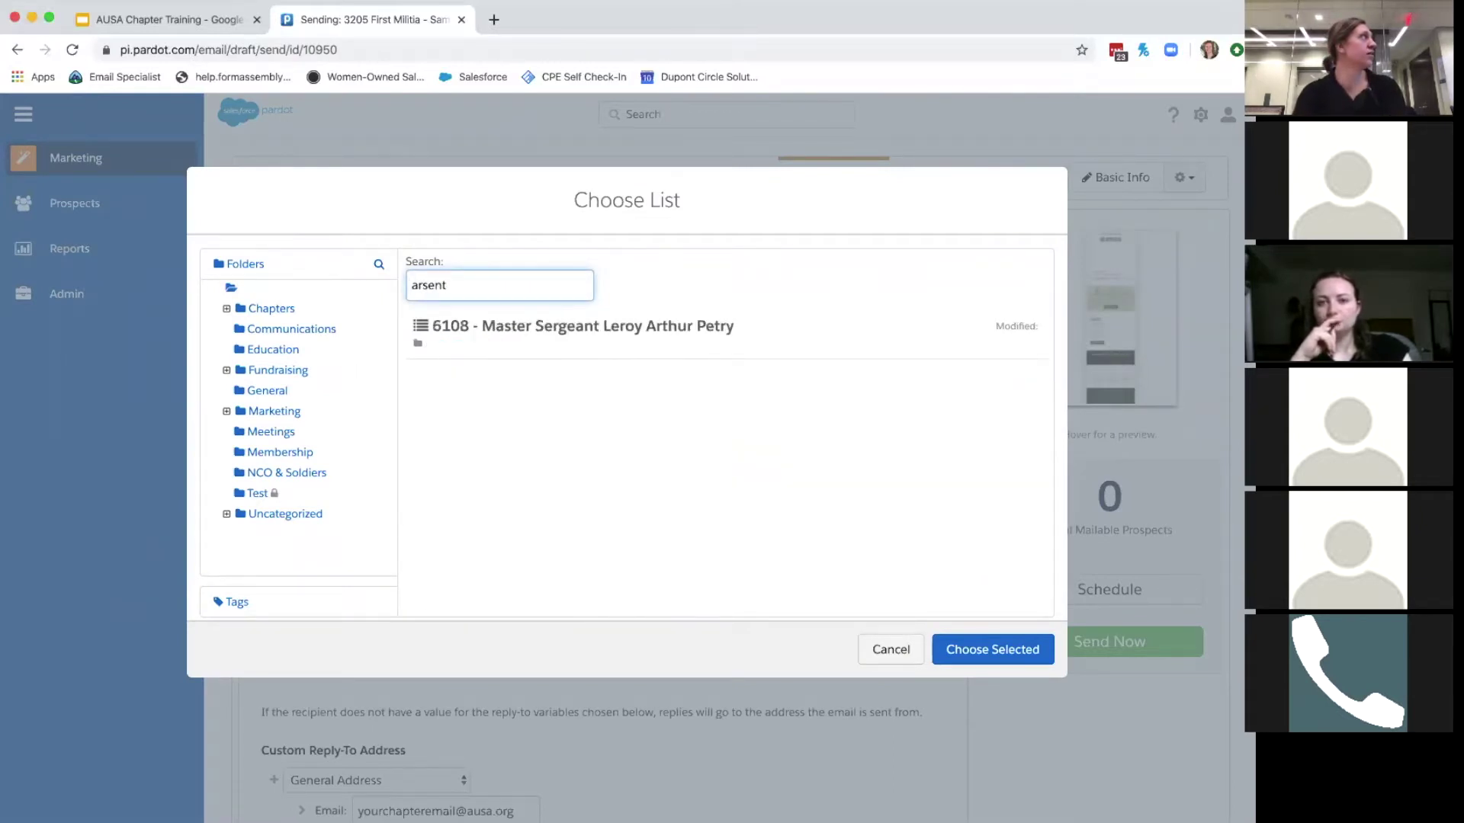
pyautogui.press('BackSpace')
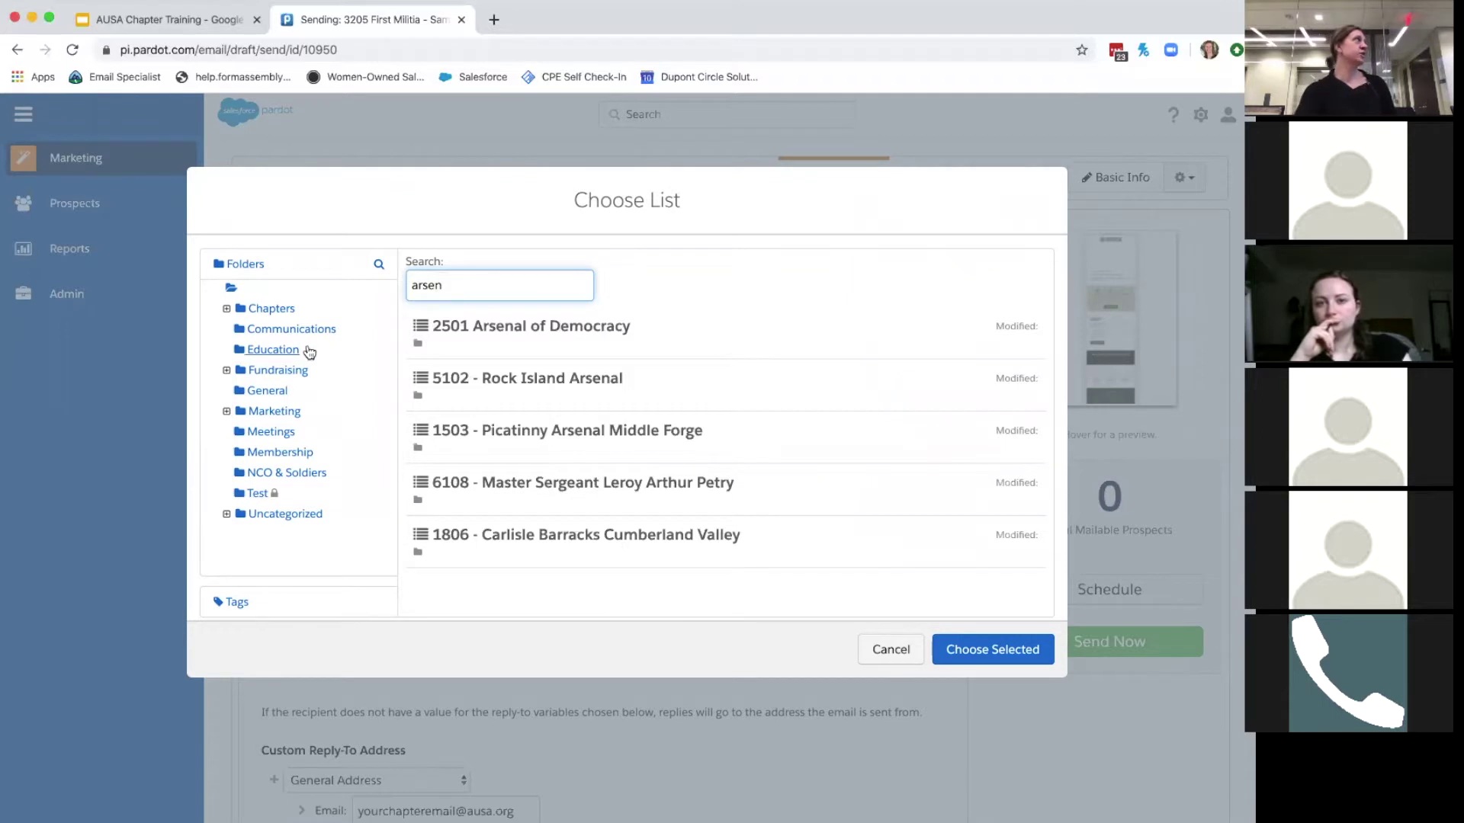
pyautogui.click(487, 348)
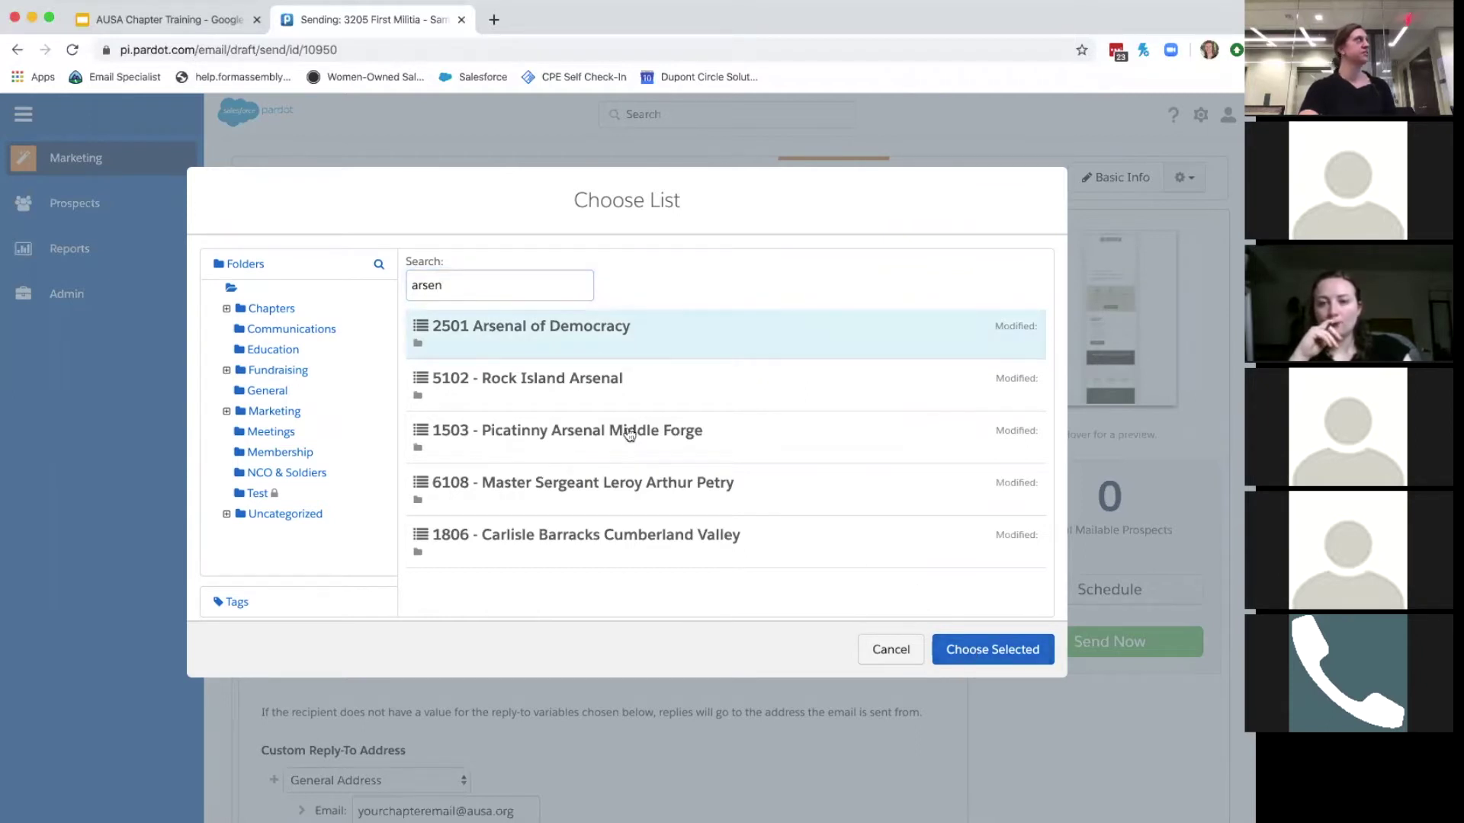
# Search the send-to lists for "test" and "dcs", clearing the search term after each
pyautogui.moveTo(457, 282); pyautogui.dragTo(350, 266)
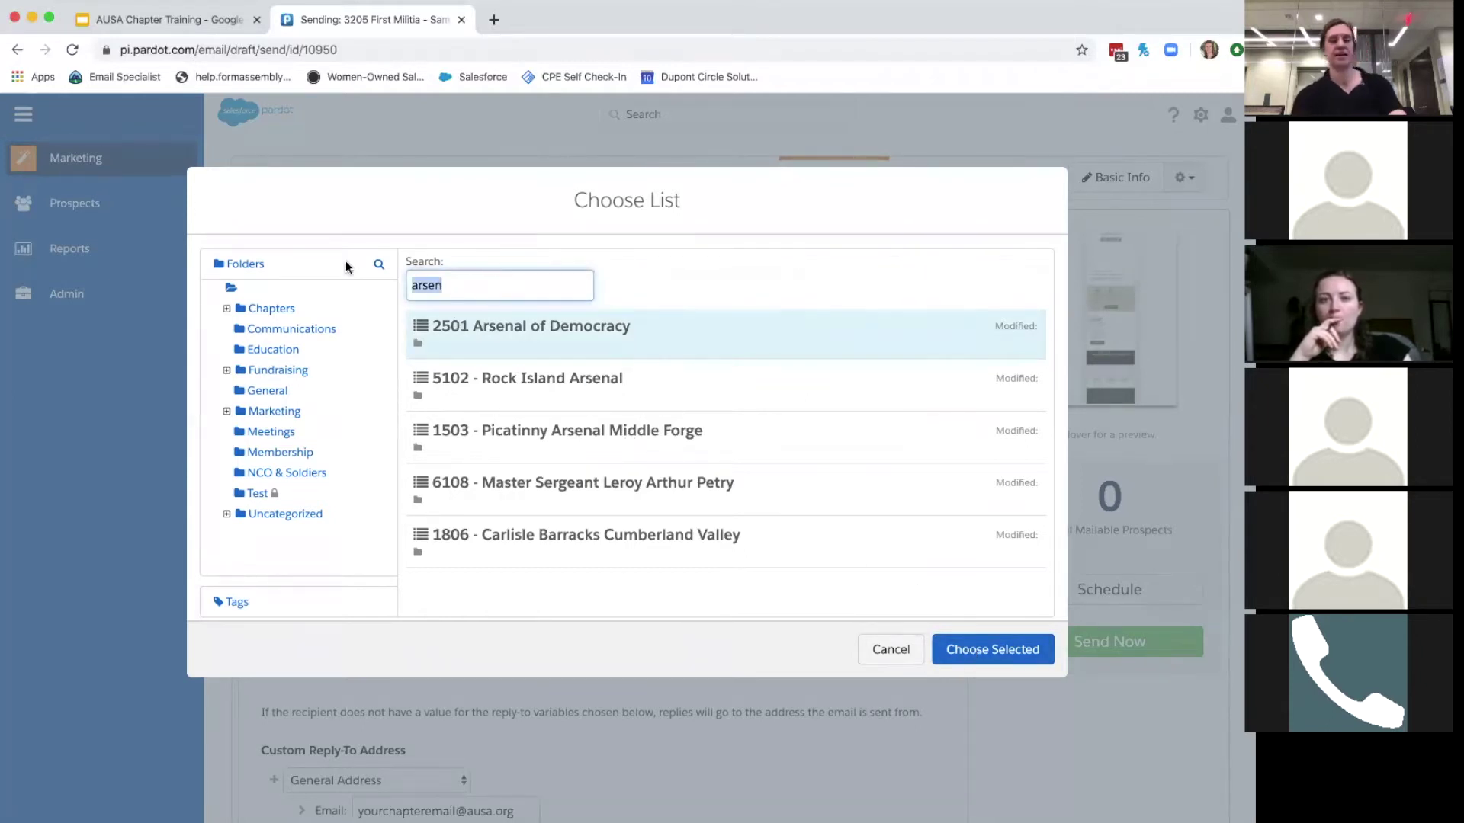
pyautogui.write('test')
pyautogui.press('BackSpace')
pyautogui.press('BackSpace')
pyautogui.press('BackSpace')
pyautogui.press('BackSpace')
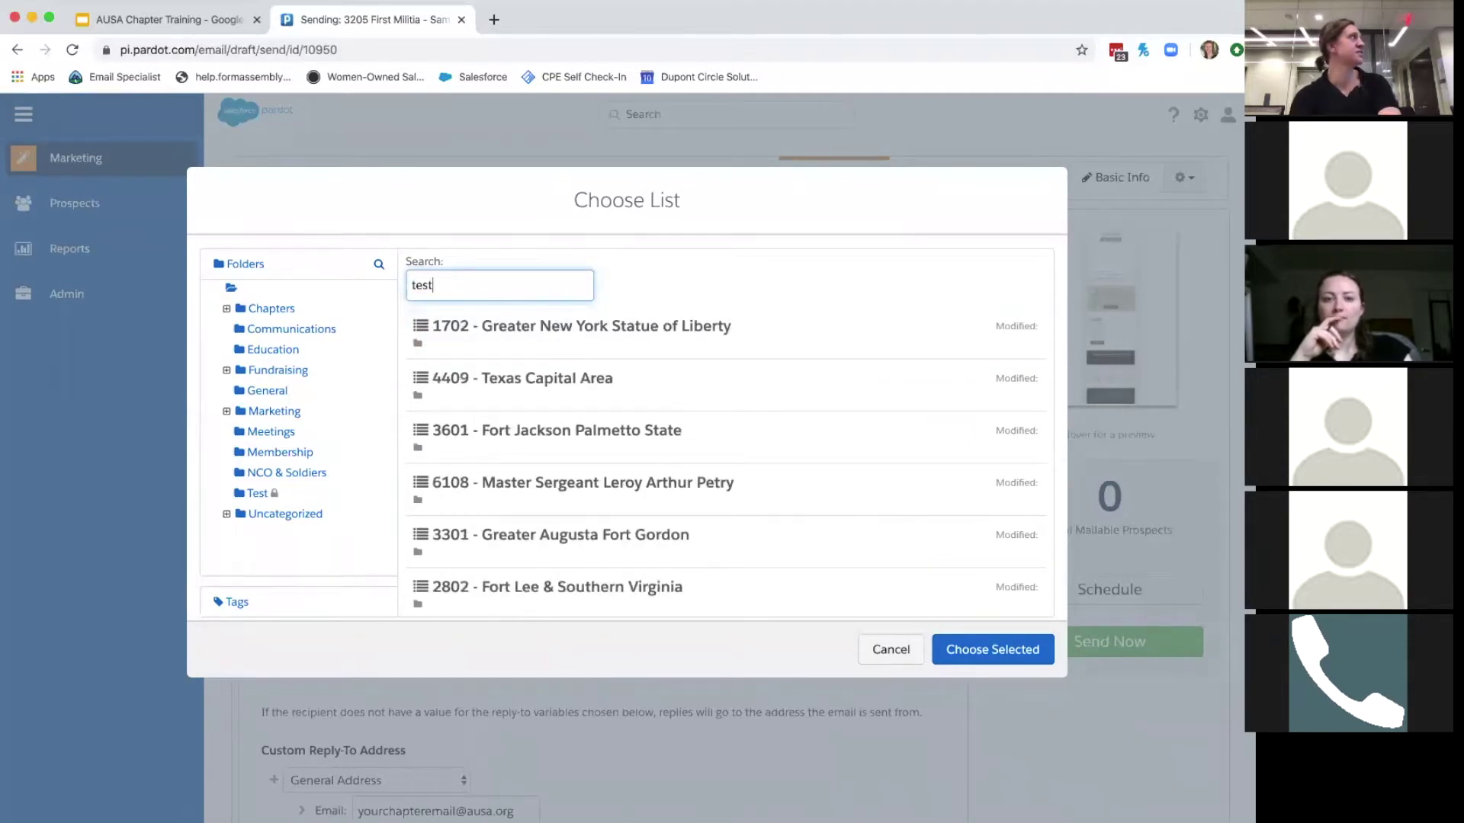
pyautogui.write('dcs')
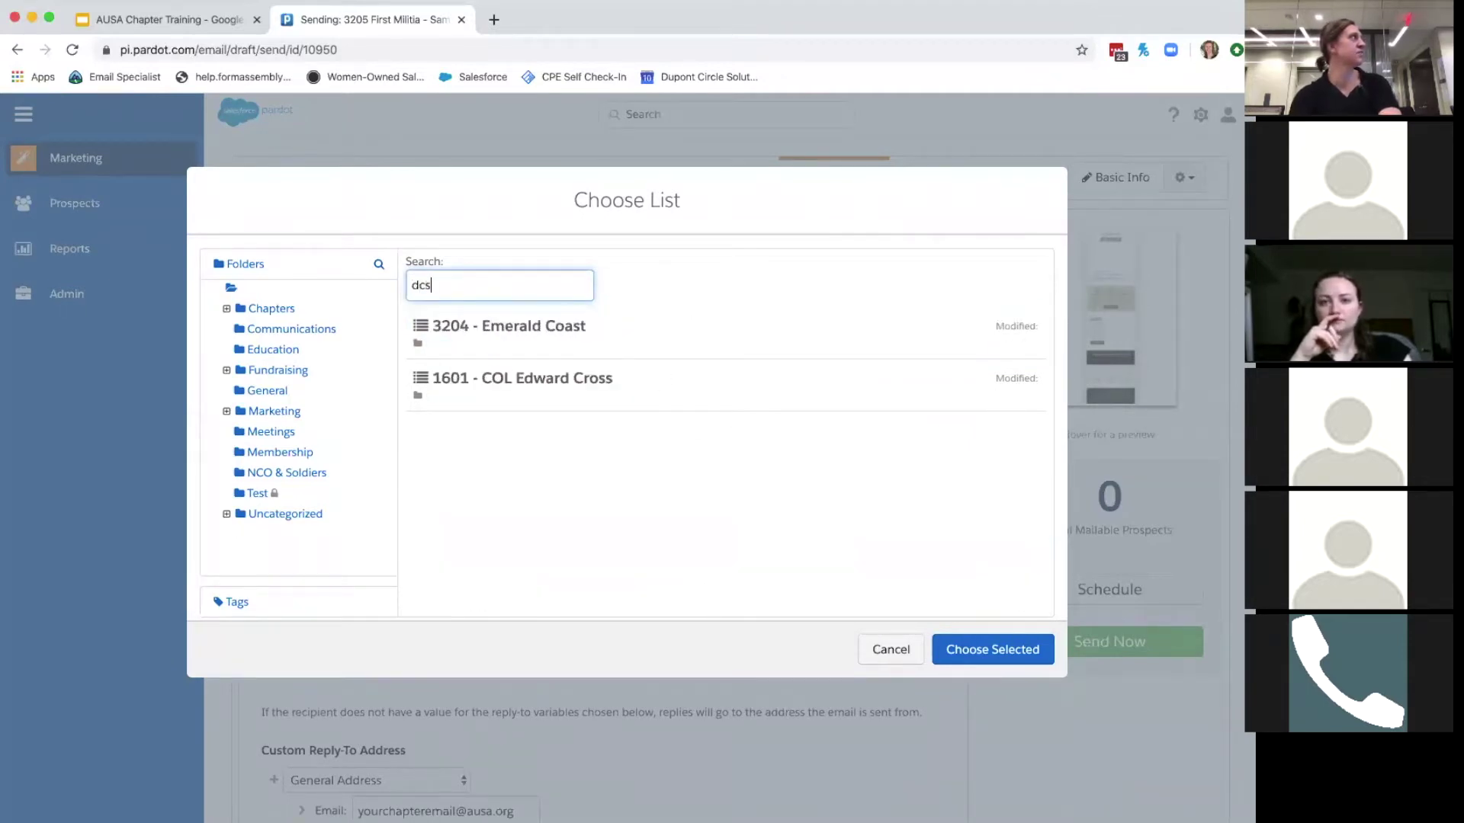
pyautogui.press('BackSpace')
pyautogui.press('BackSpace')
pyautogui.press('BackSpace')
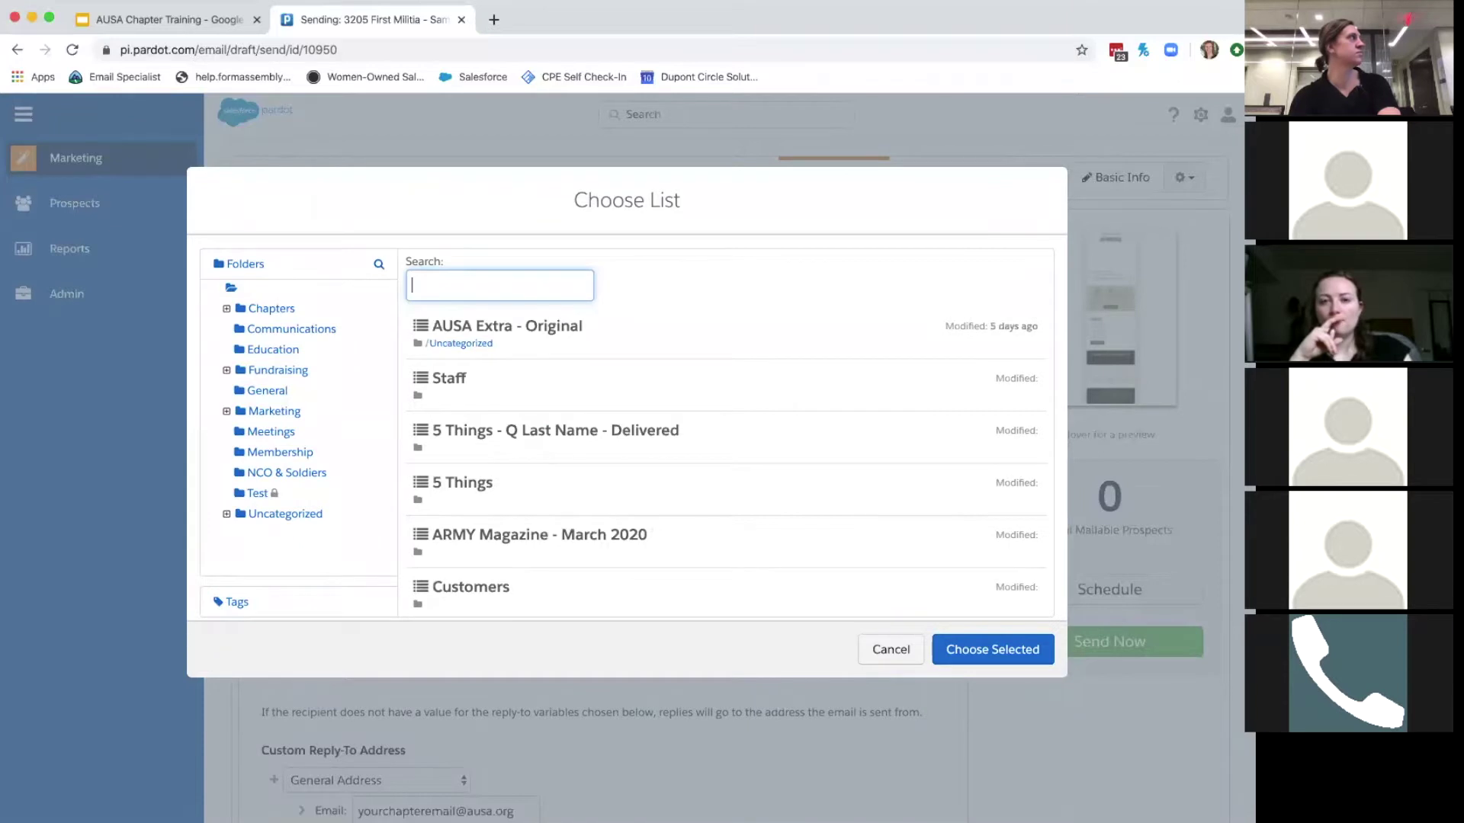
# Search the send-to lists for "marketin" and clear the search term
pyautogui.write('makr')
pyautogui.press('BackSpace')
pyautogui.press('BackSpace')
pyautogui.write('rketin')
pyautogui.press('BackSpace')
pyautogui.press('BackSpace')
pyautogui.press('BackSpace')
pyautogui.press('BackSpace')
pyautogui.press('BackSpace')
pyautogui.press('BackSpace')
pyautogui.press('BackSpace')
pyautogui.press('BackSpace')
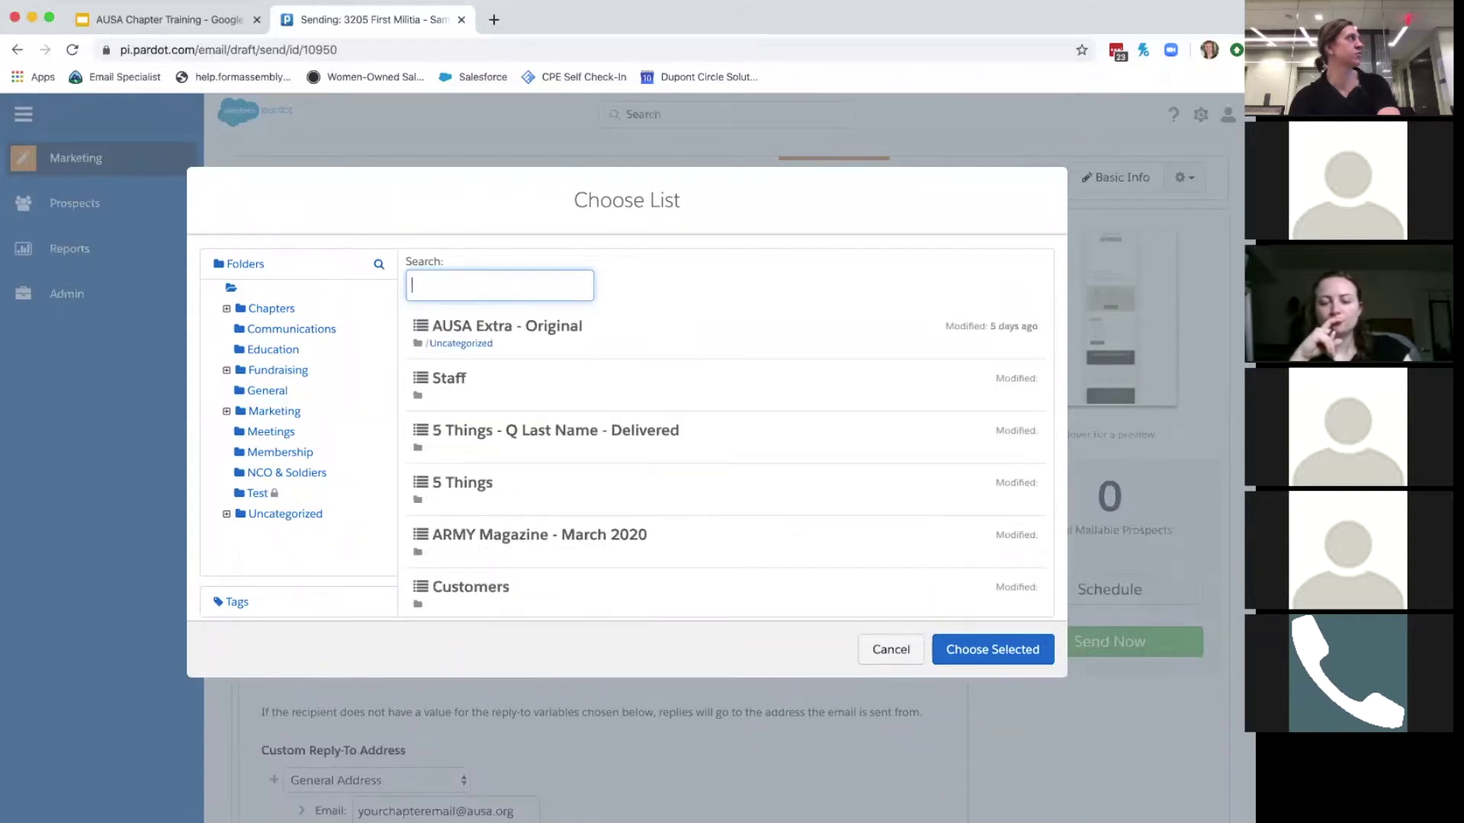
# Look through the send-to lists matching "test", and clear the search to browse the unfiltered lists
pyautogui.write('test')
pyautogui.scroll(-5, 519, 423)
pyautogui.scroll(5, 520, 424)
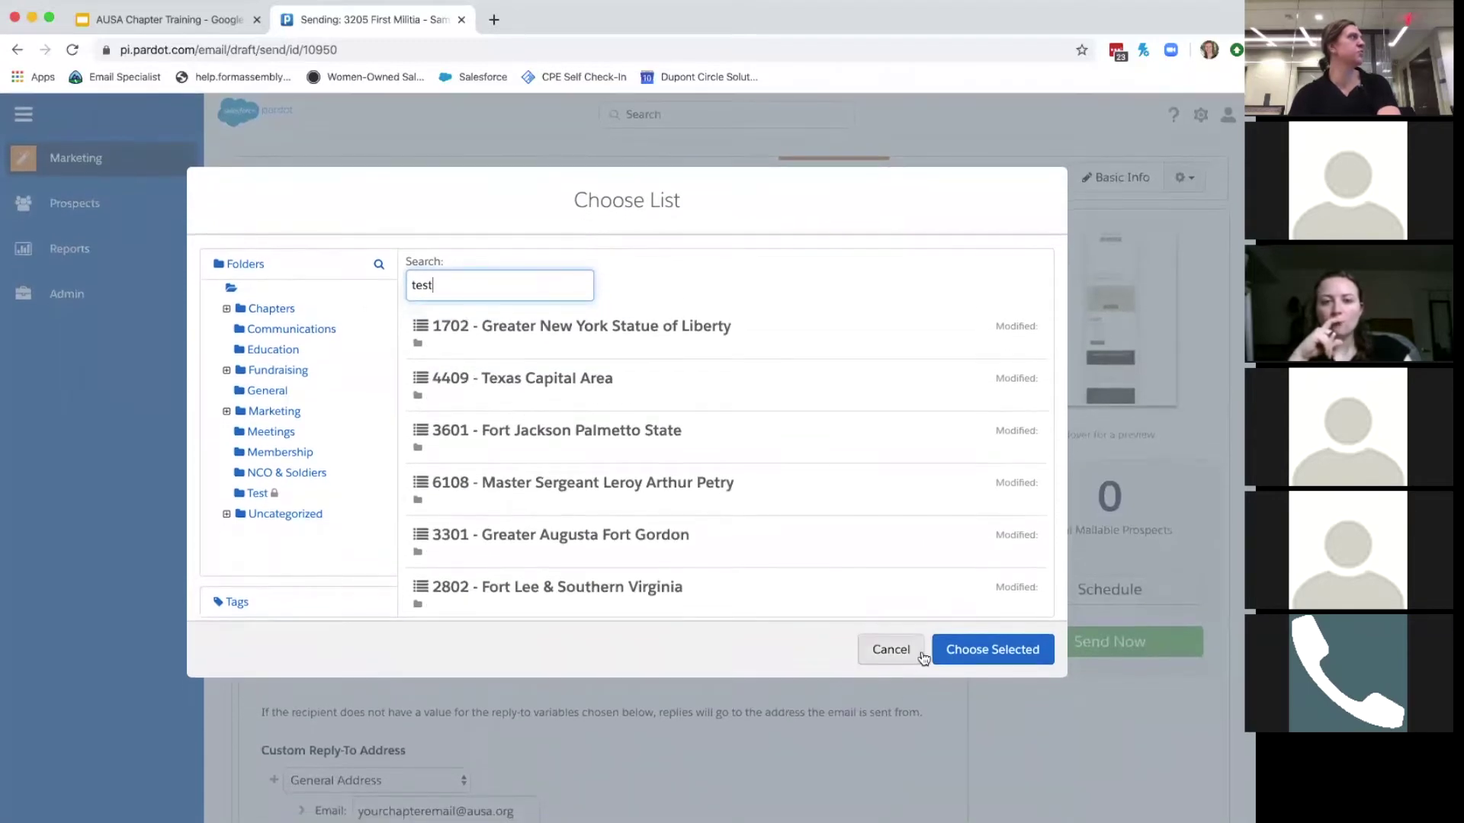
pyautogui.press('BackSpace')
pyautogui.press('BackSpace')
pyautogui.press('BackSpace')
pyautogui.press('BackSpace')
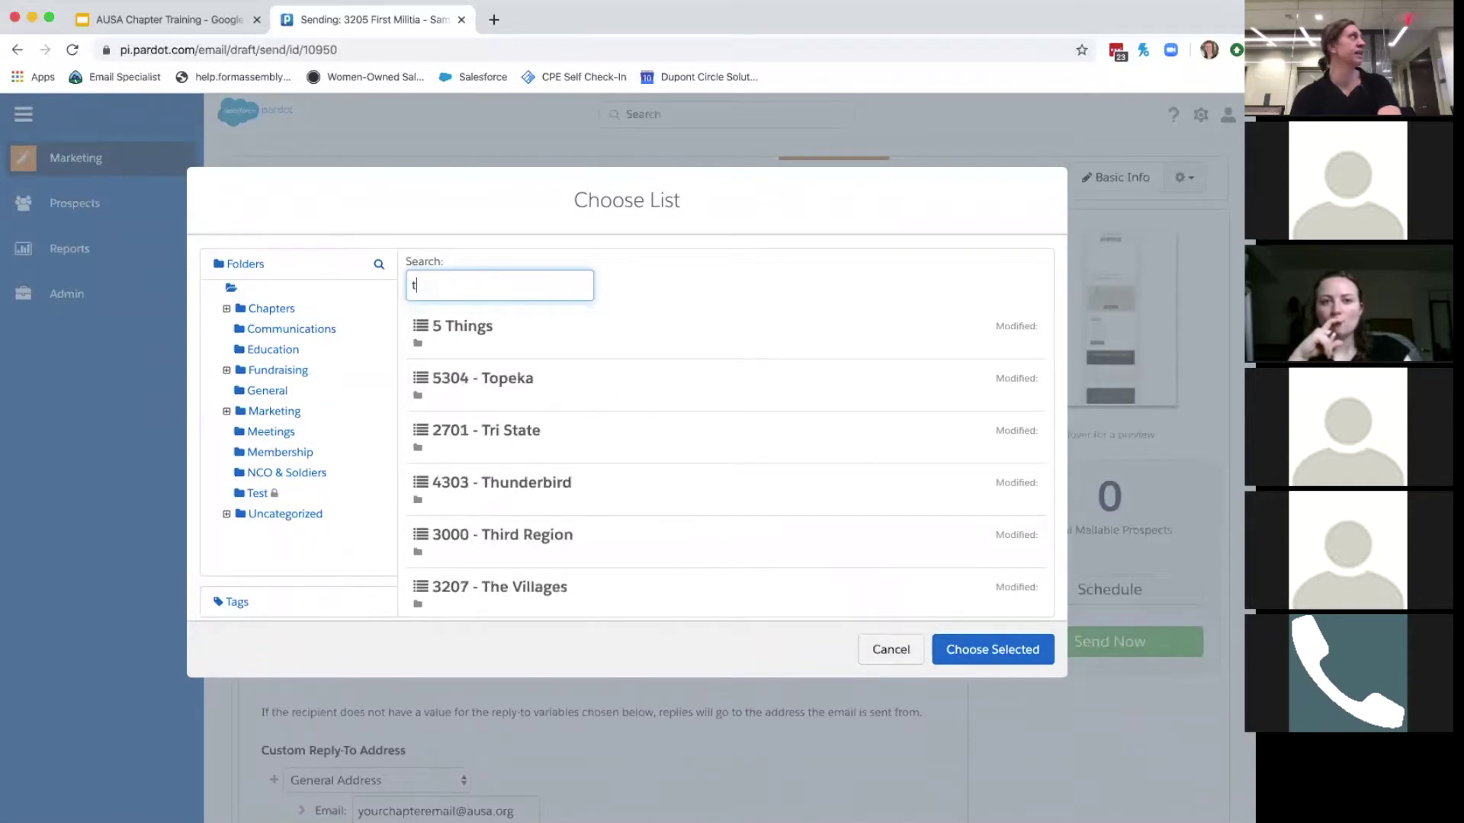
pyautogui.scroll(-3, 549, 500)
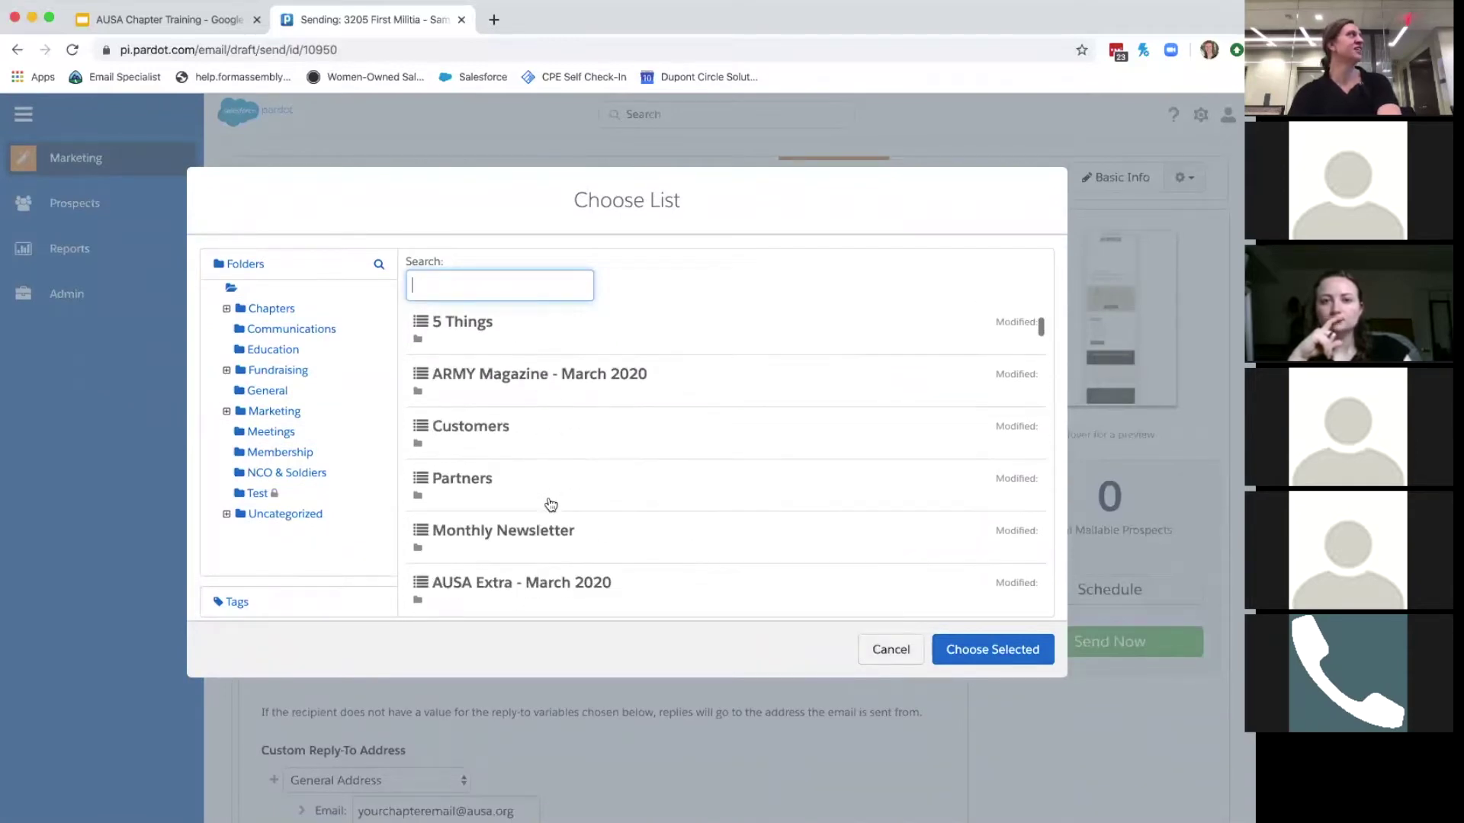
# Search the send-to lists for "arsenal", select 2501 Arsenal of Democracy and cancel without adding it
pyautogui.scroll(1, 551, 505)
pyautogui.write('ars')
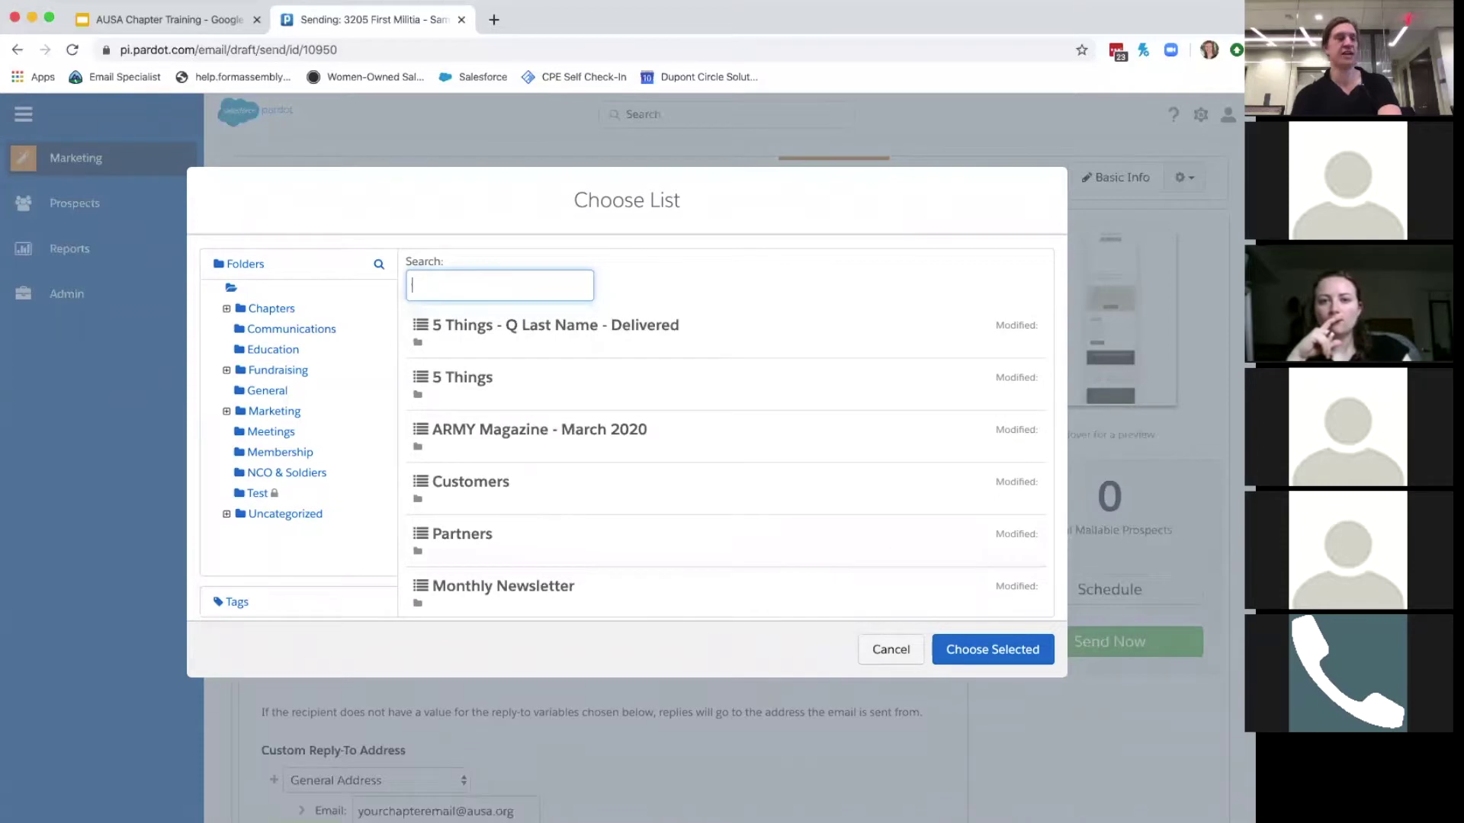
pyautogui.write('enal')
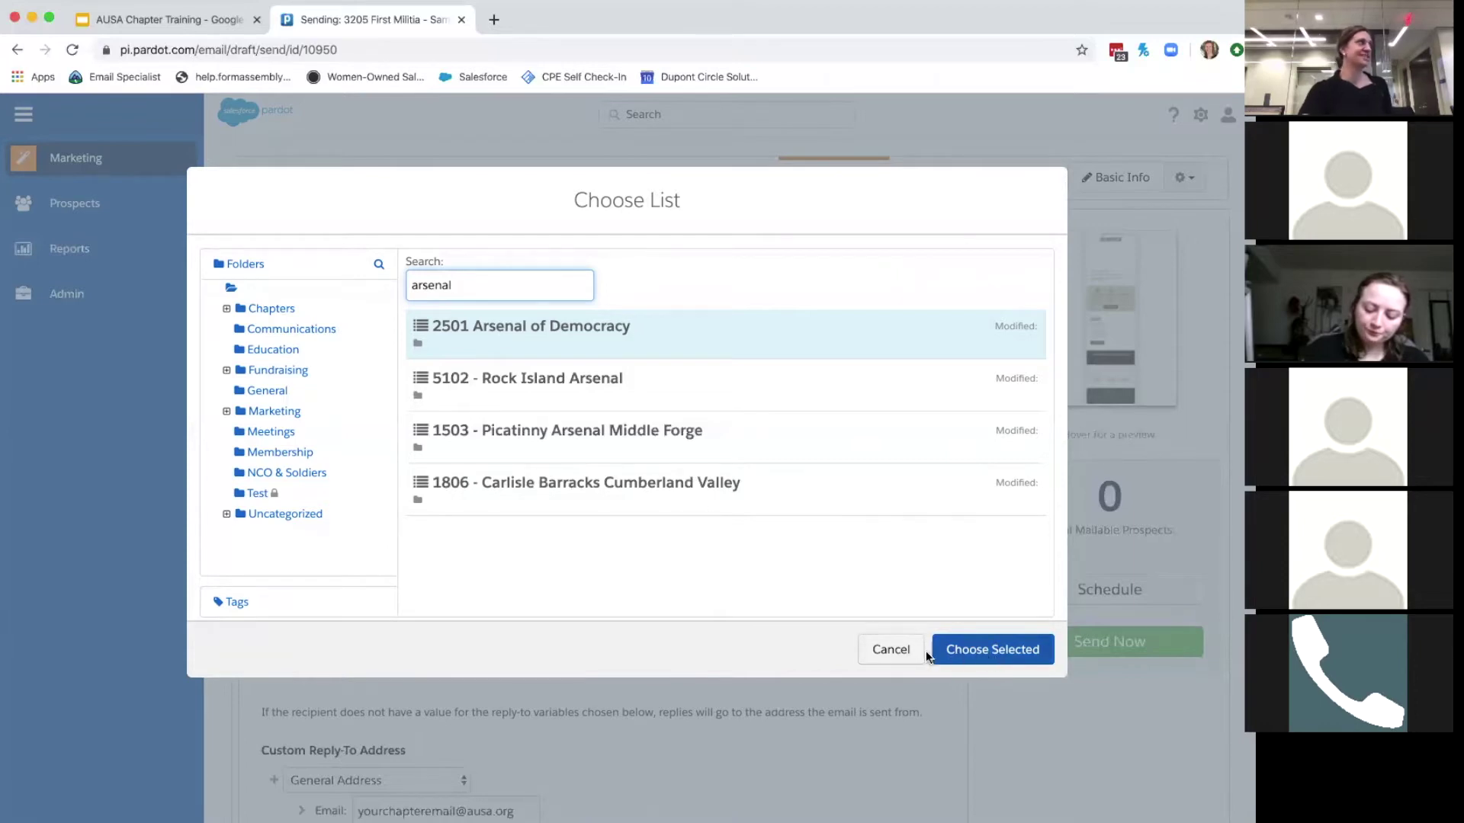
pyautogui.click(900, 651)
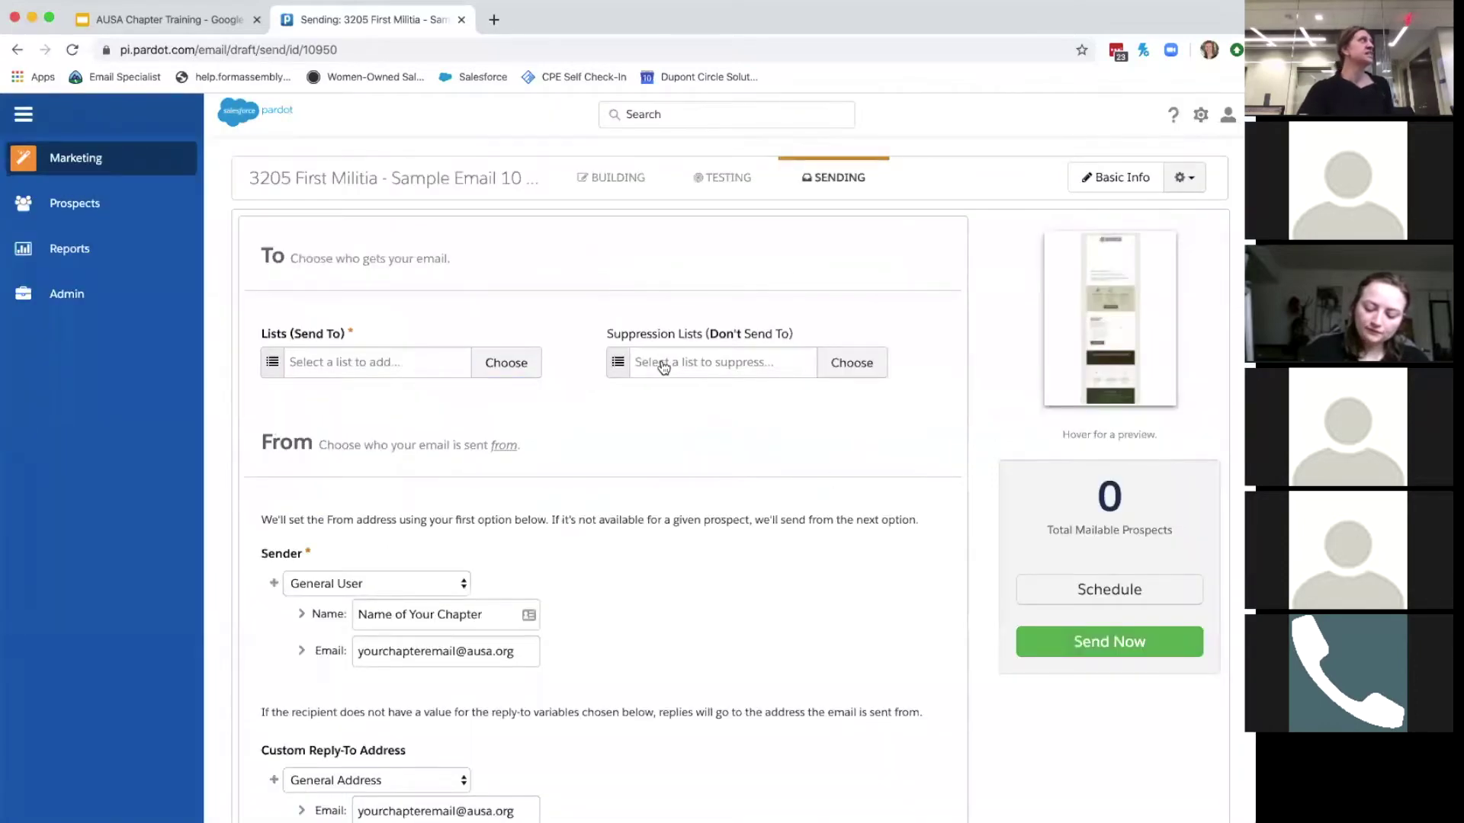
# View the available suppression lists and close the chooser without picking one
pyautogui.click(663, 368)
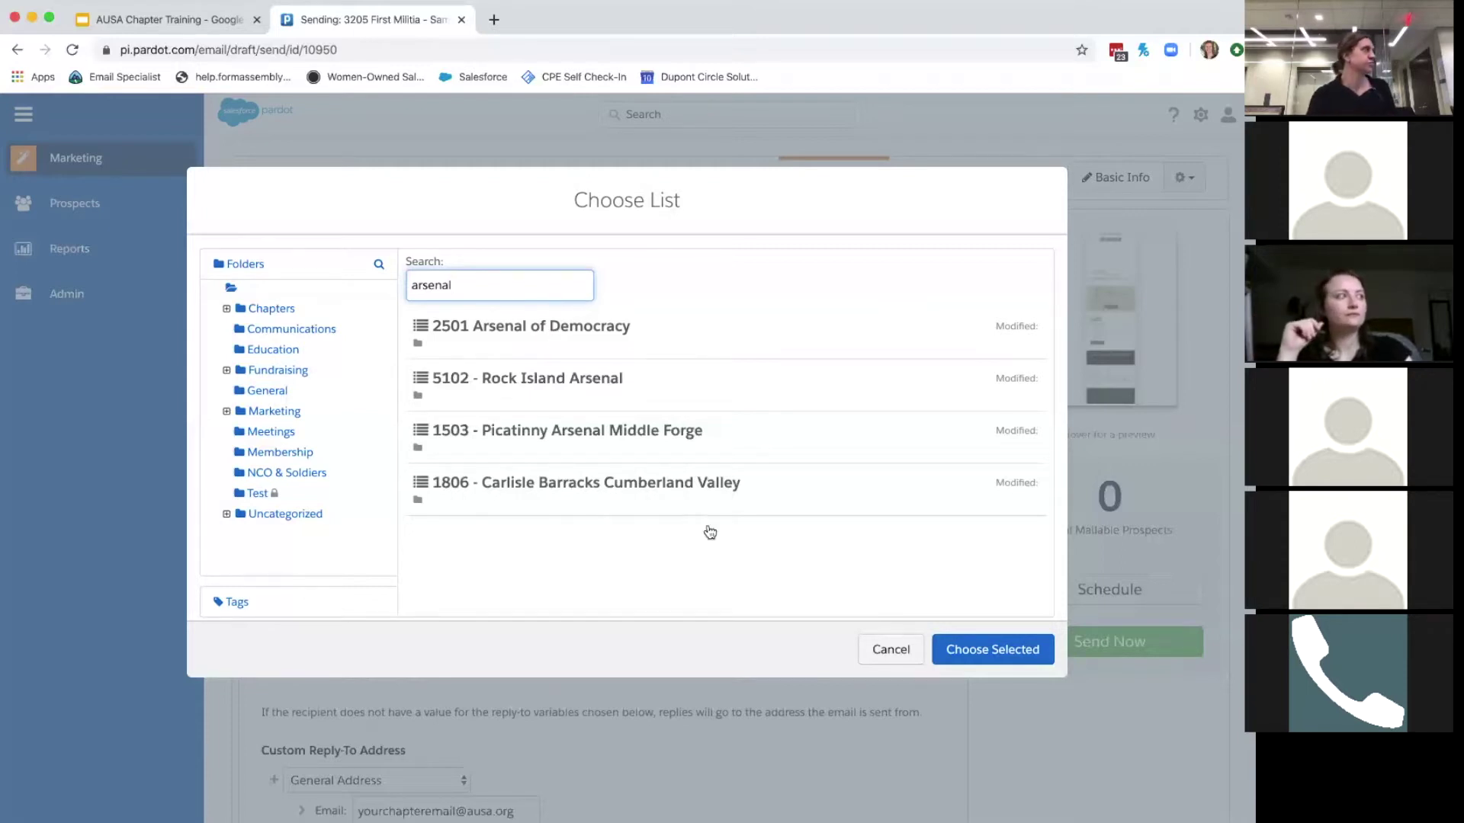
pyautogui.click(890, 649)
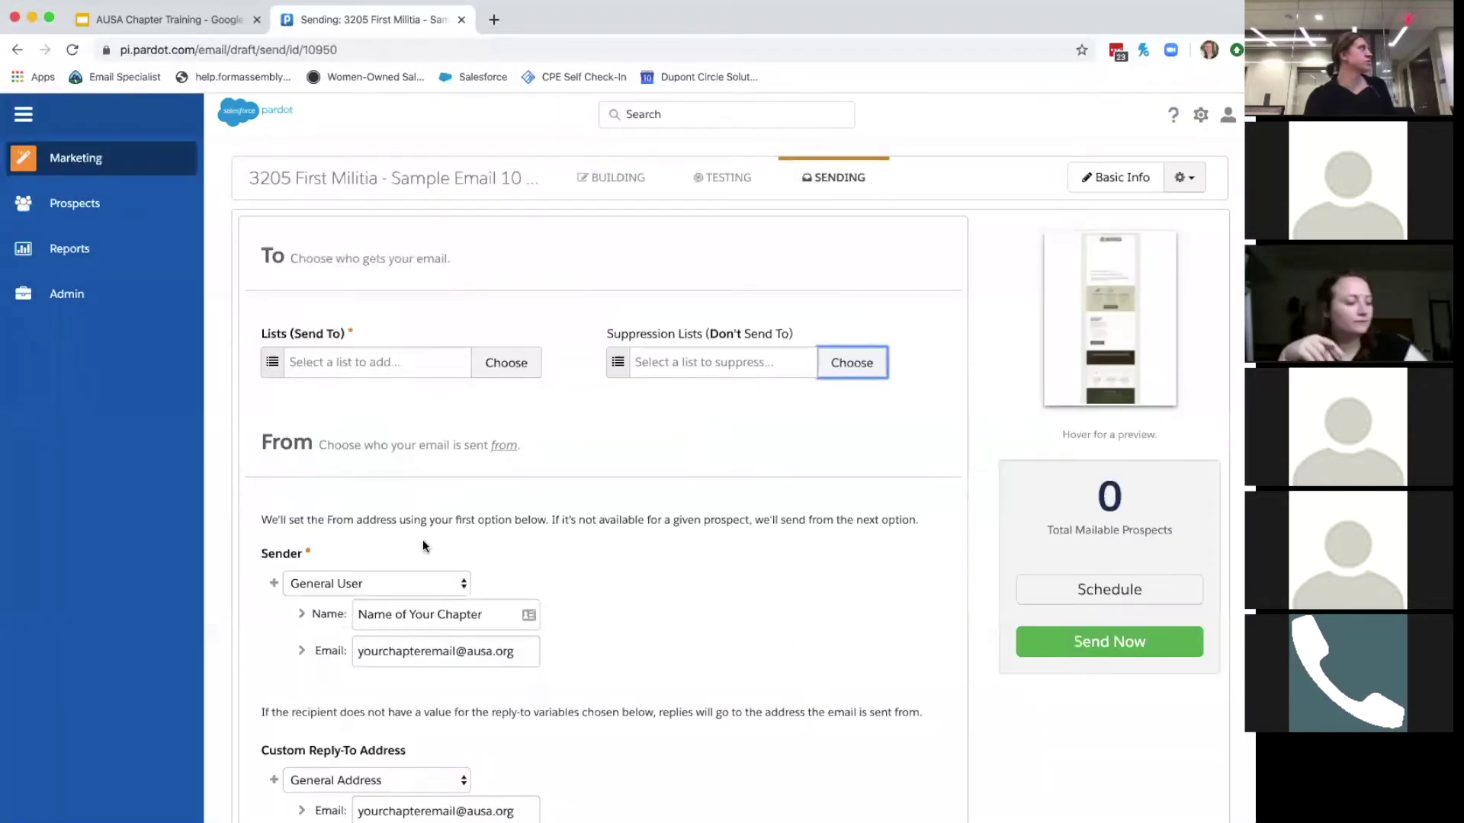
# Set the email's sender to Specific User with Dupont Circle Solutions as the user
pyautogui.scroll(-4, 423, 538)
pyautogui.scroll(1, 371, 320)
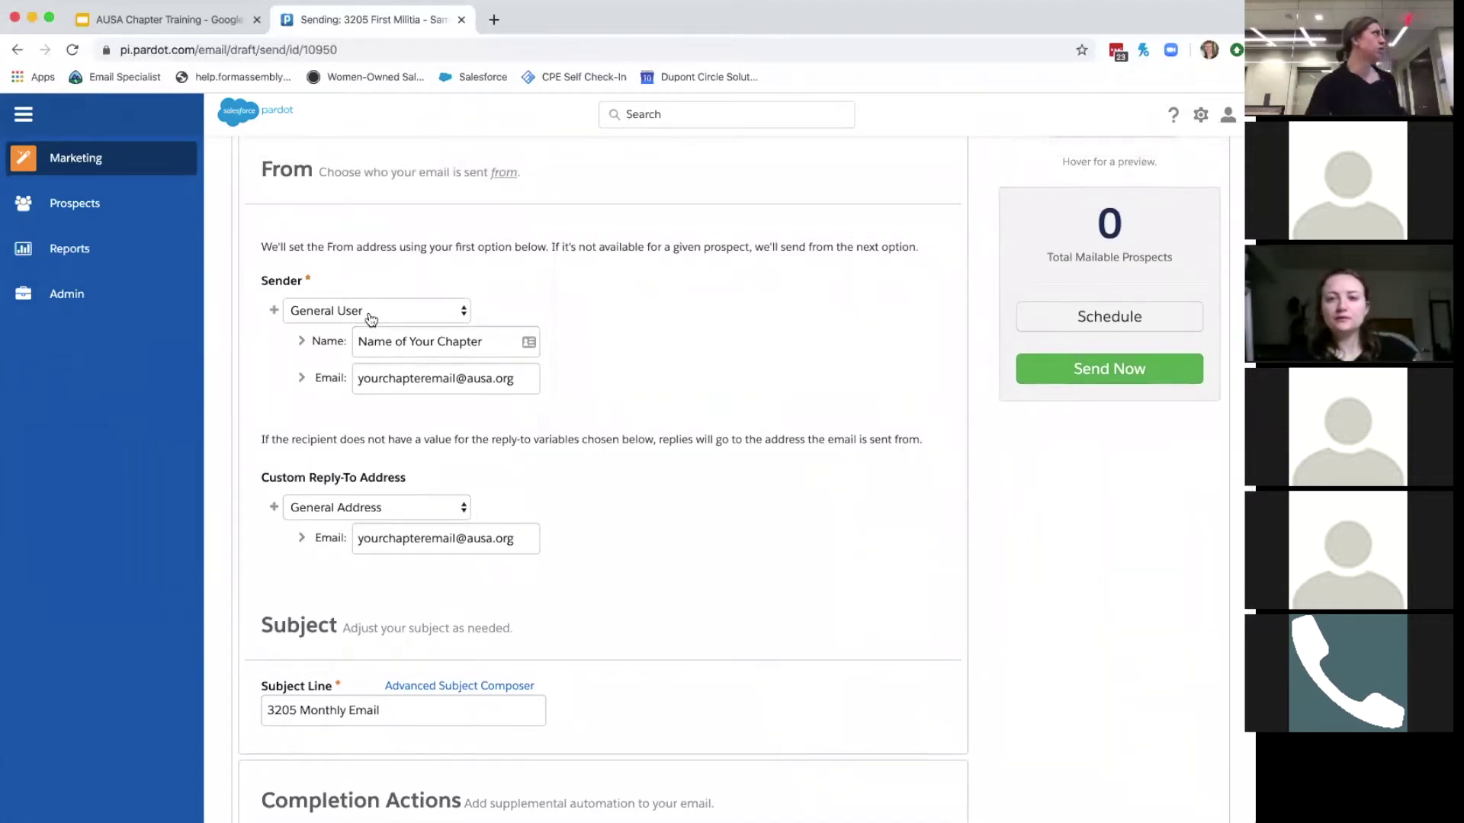
pyautogui.click(371, 318)
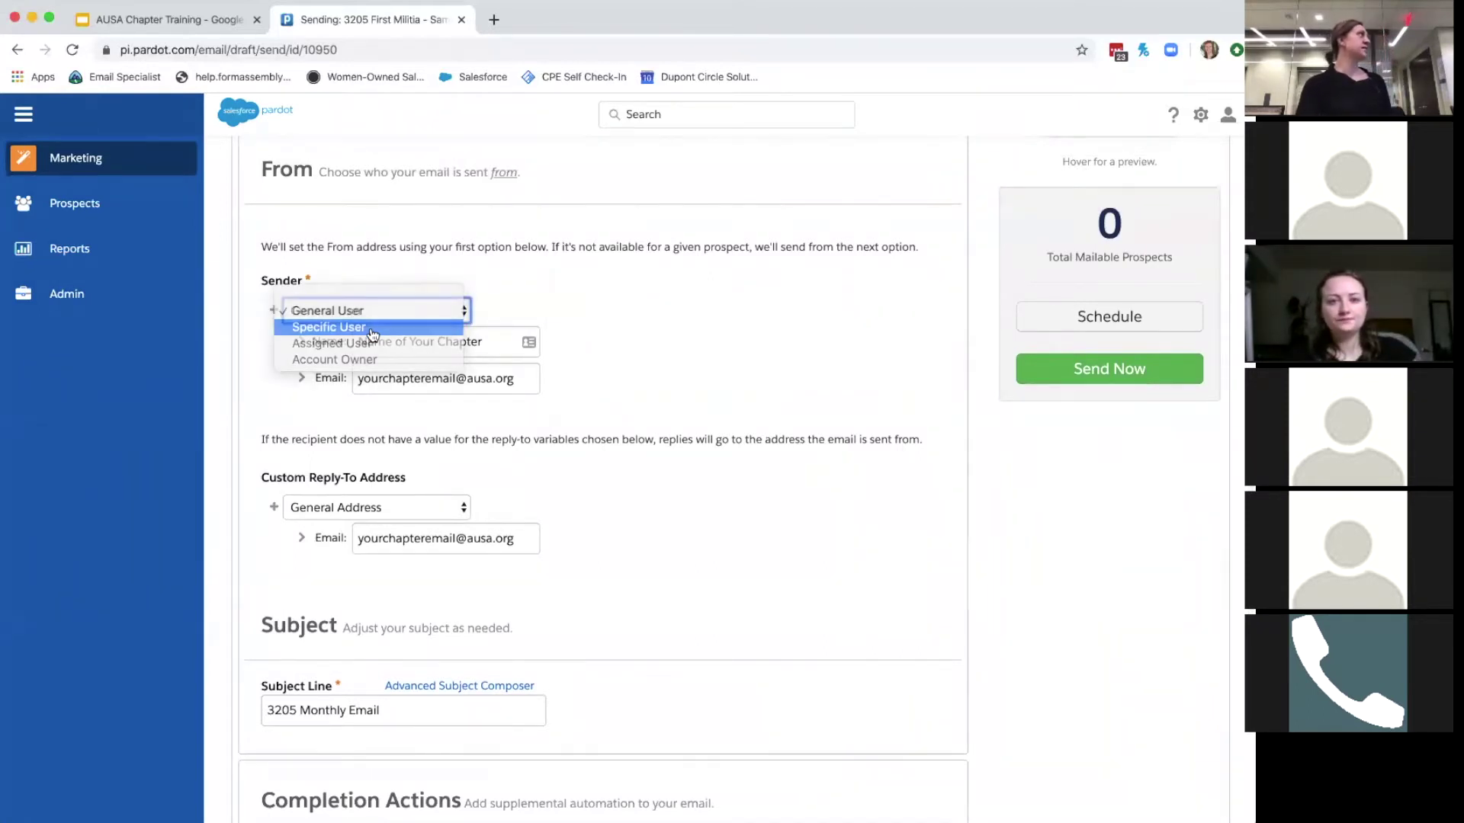
pyautogui.click(371, 328)
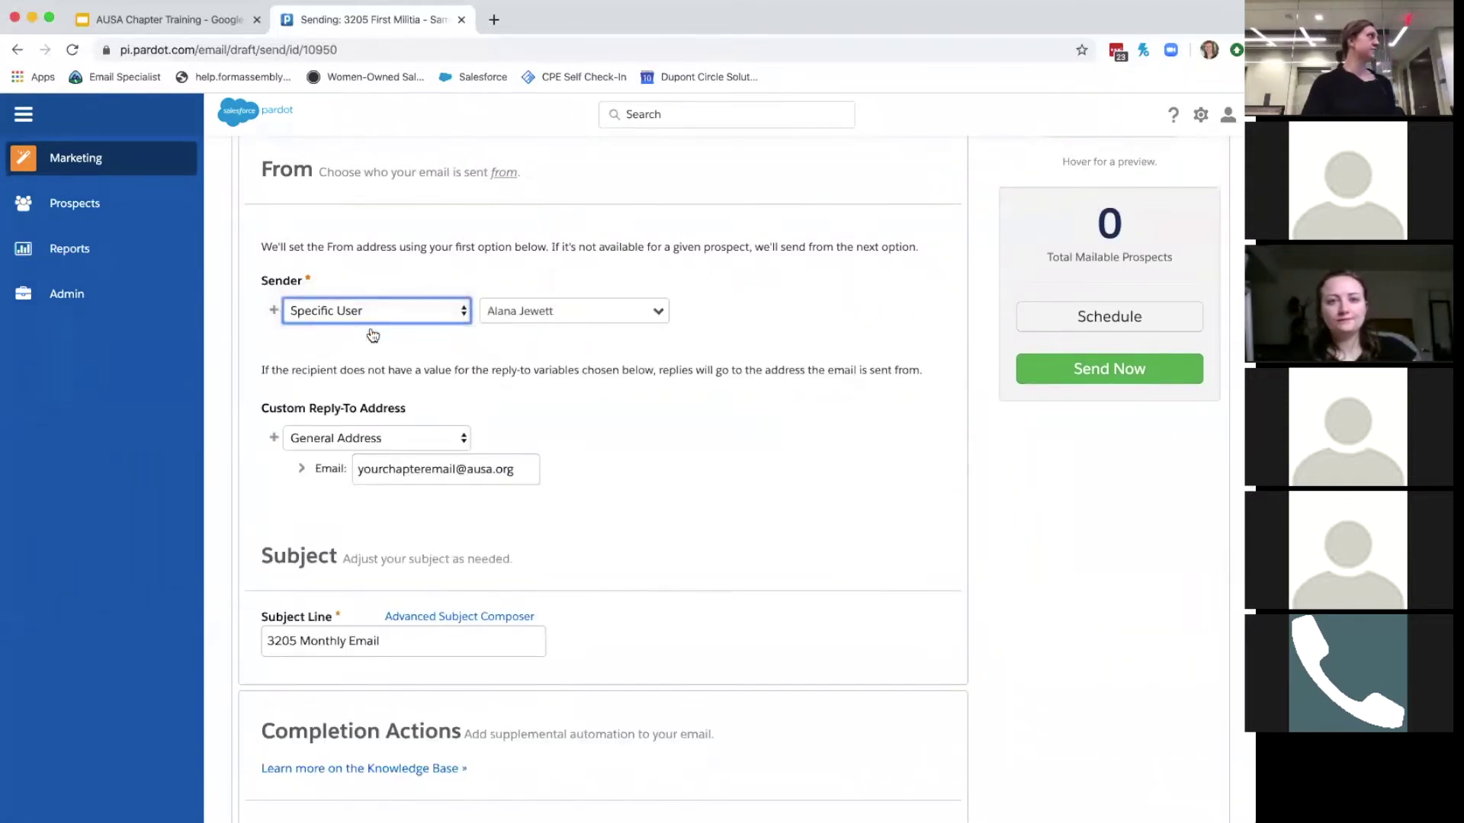
pyautogui.click(547, 314)
pyautogui.scroll(-2, 552, 450)
pyautogui.click(565, 421)
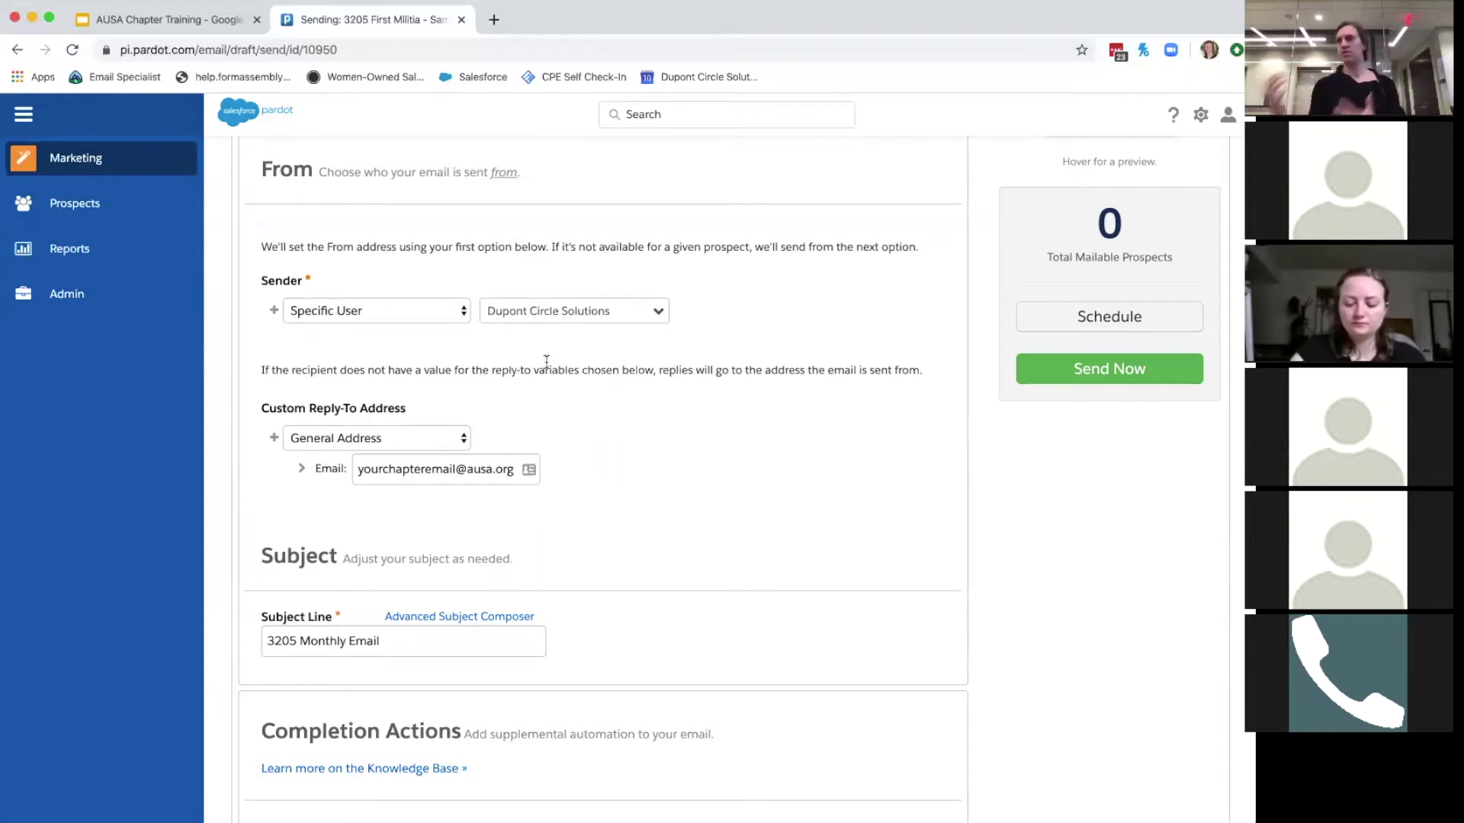
# Set the sender to General User with the name Association of the U.S. Army, leaving its email field empty
pyautogui.click(434, 310)
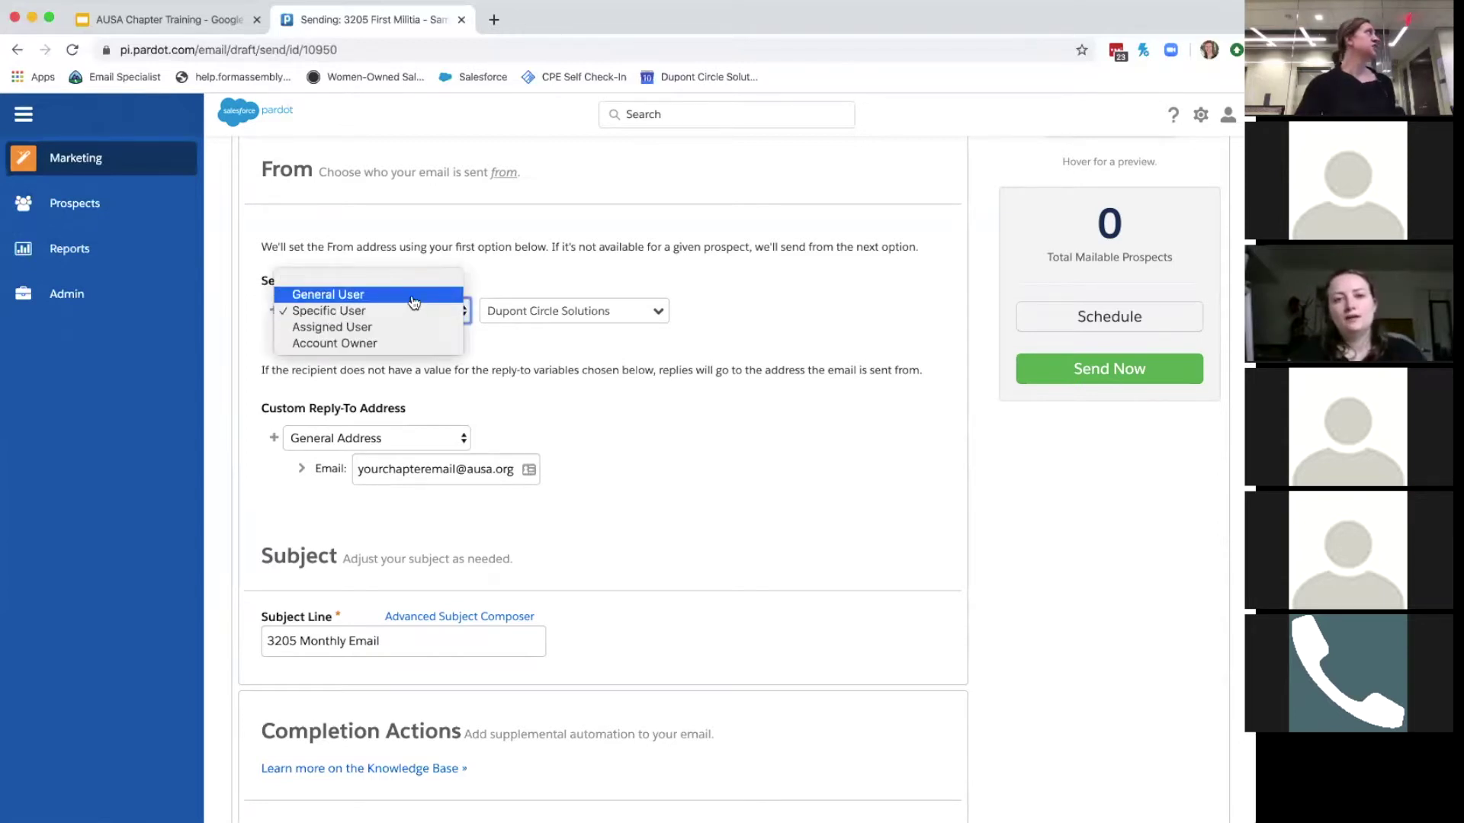
pyautogui.click(412, 292)
pyautogui.click(409, 337)
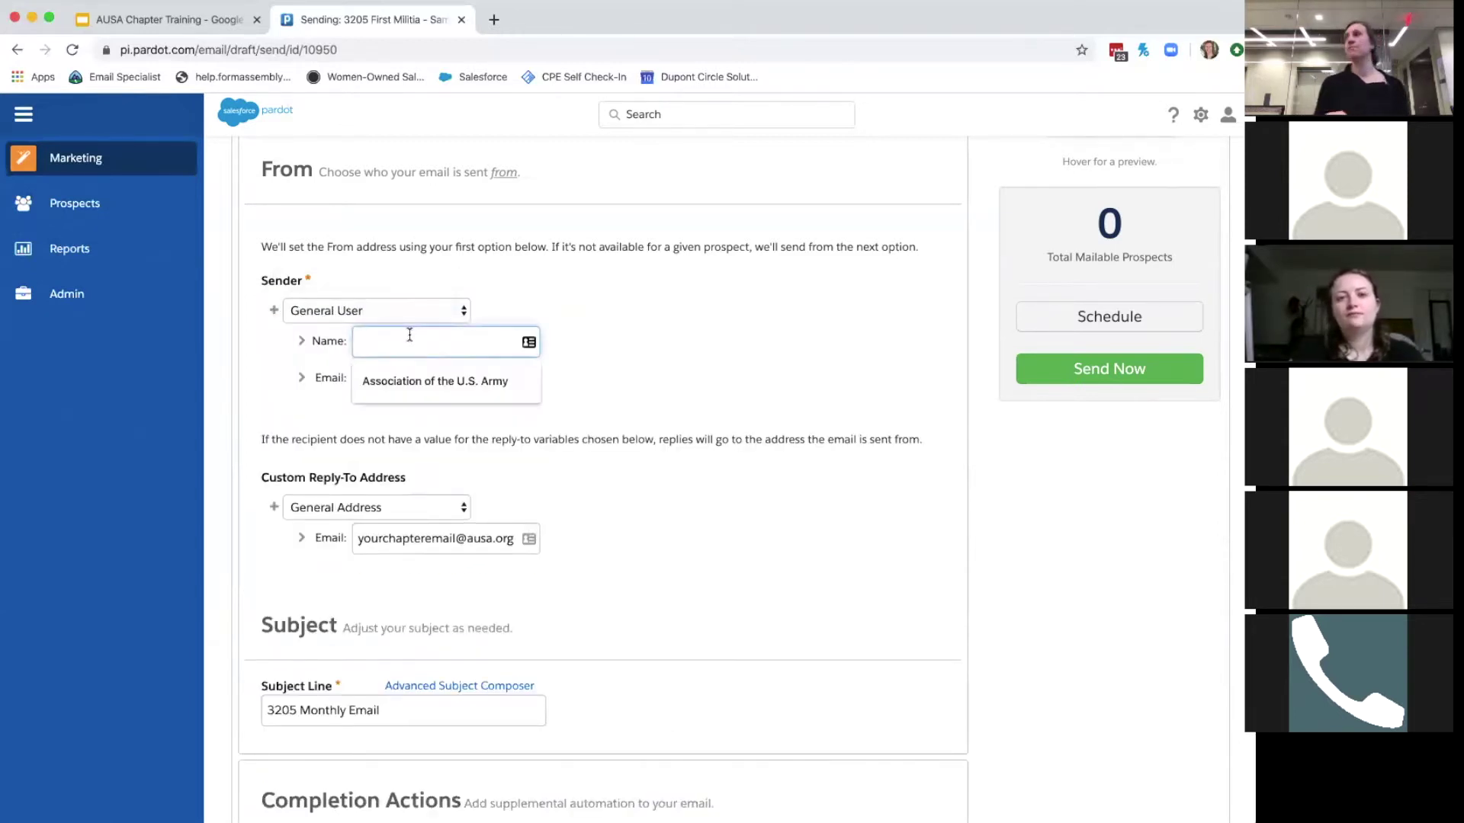
pyautogui.click(405, 381)
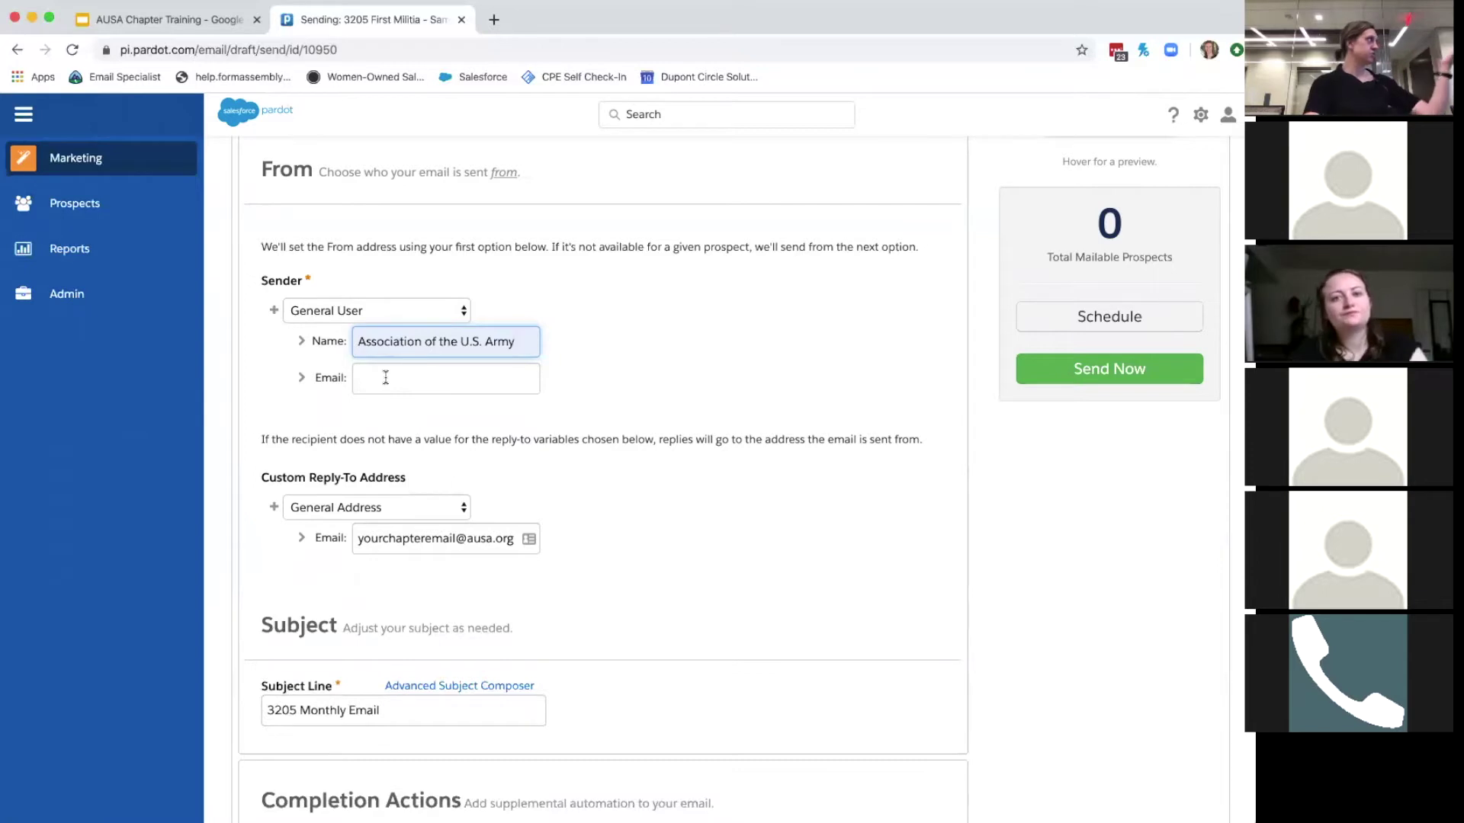
pyautogui.click(385, 378)
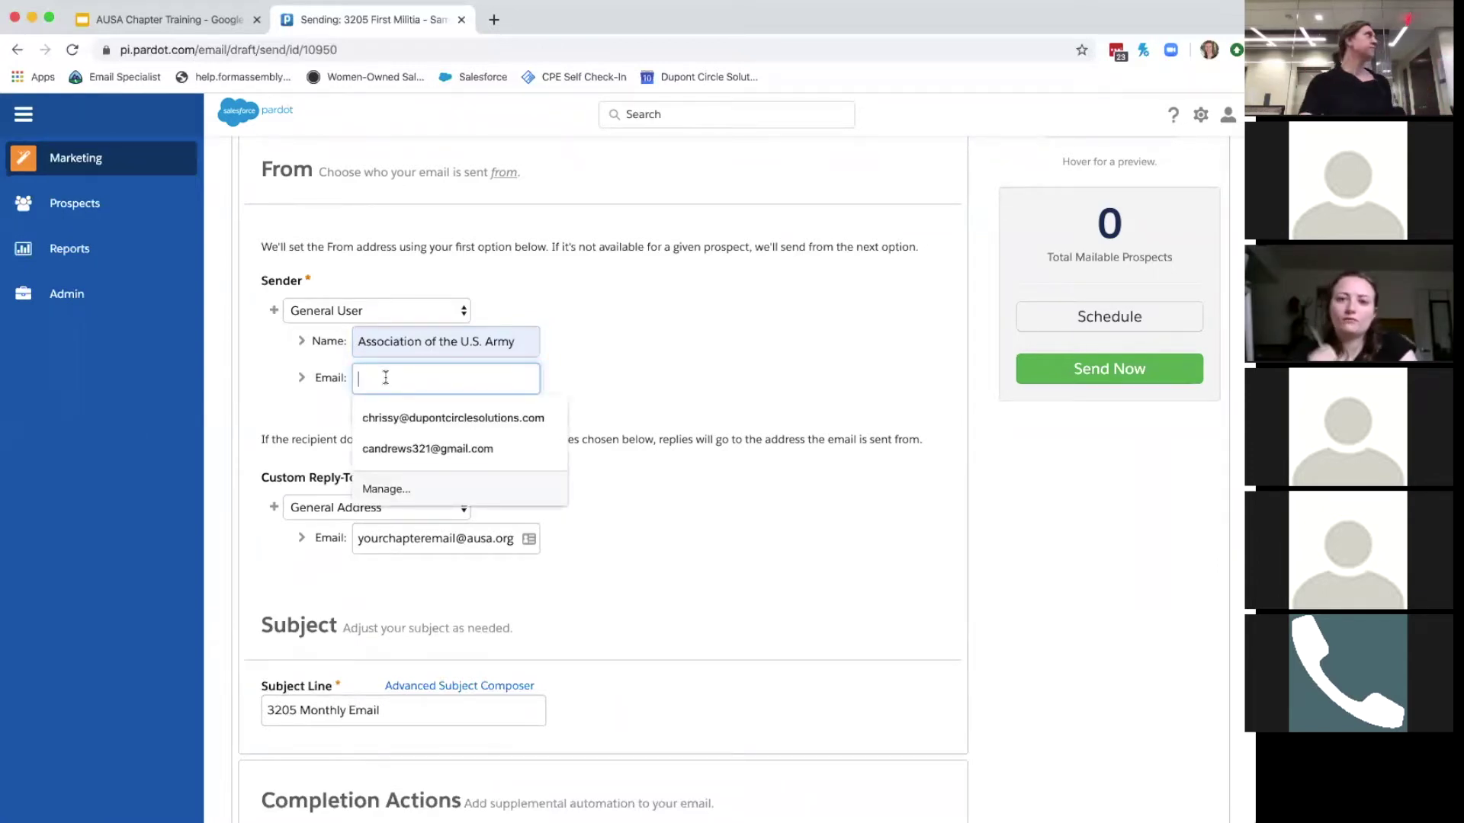
pyautogui.click(652, 378)
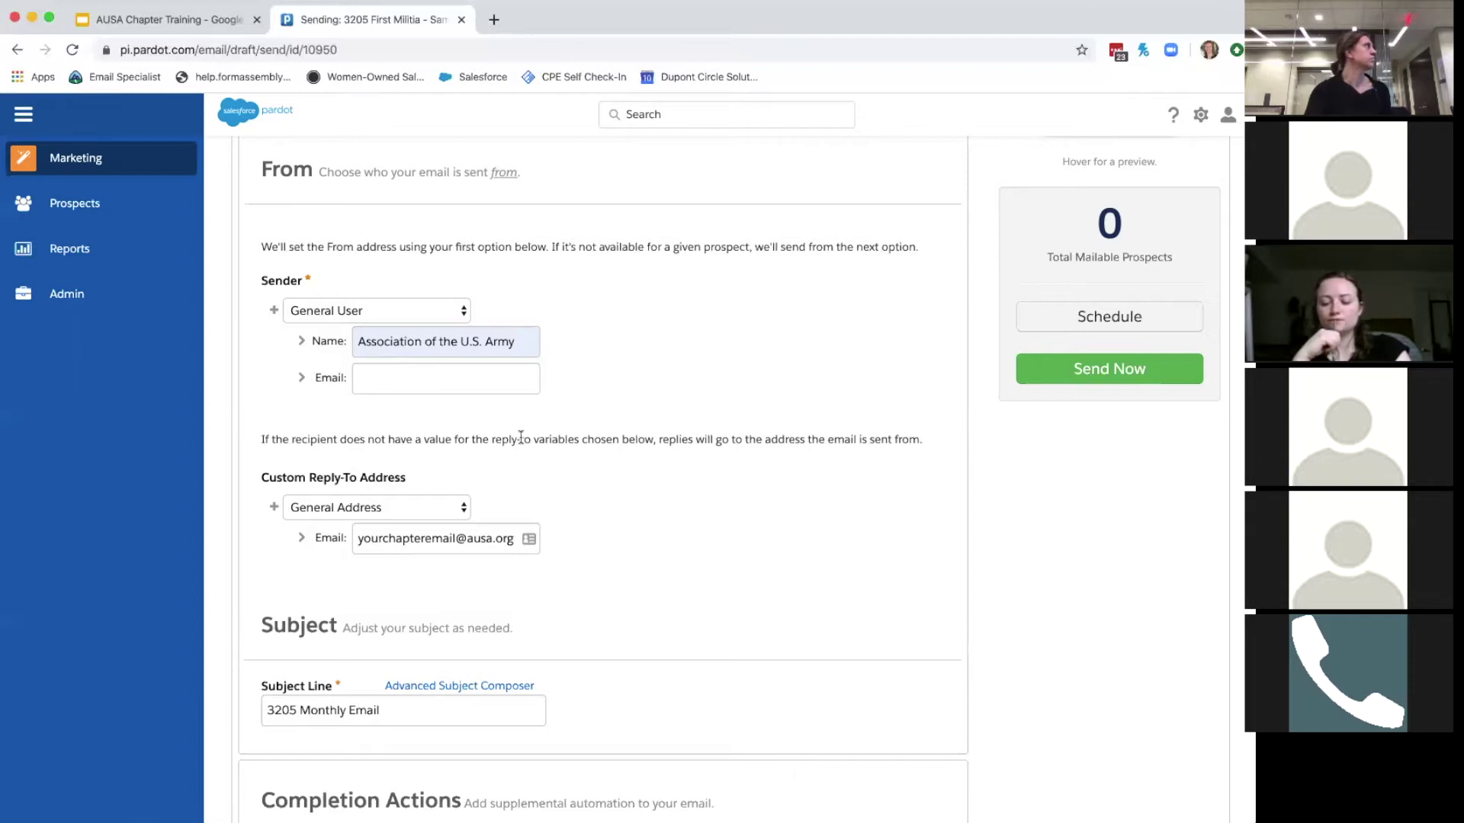
# Set the custom reply-to address to Specific User and review the other reply-to options
pyautogui.scroll(-2, 501, 461)
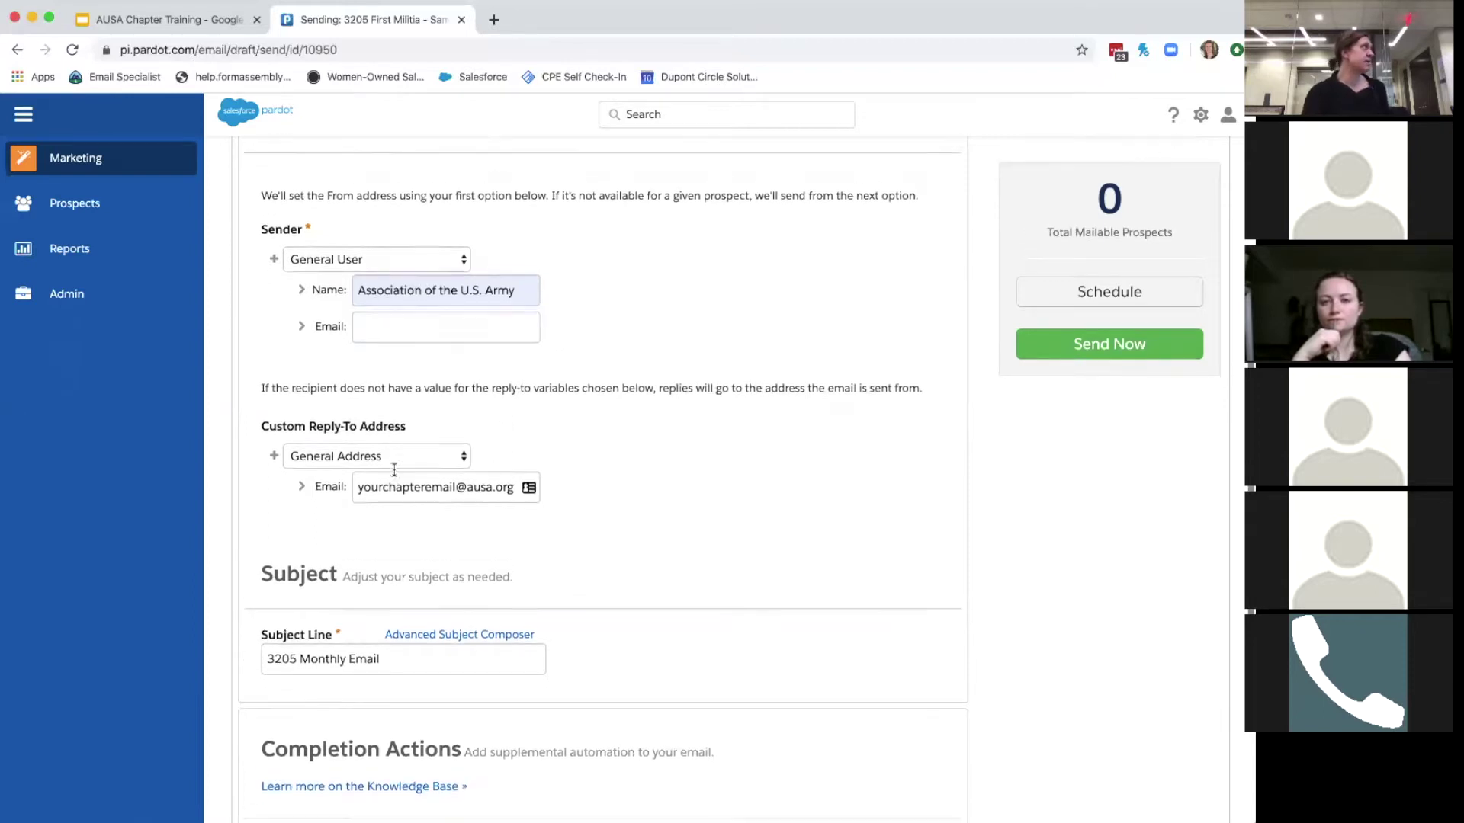
pyautogui.scroll(2, 394, 469)
pyautogui.click(363, 515)
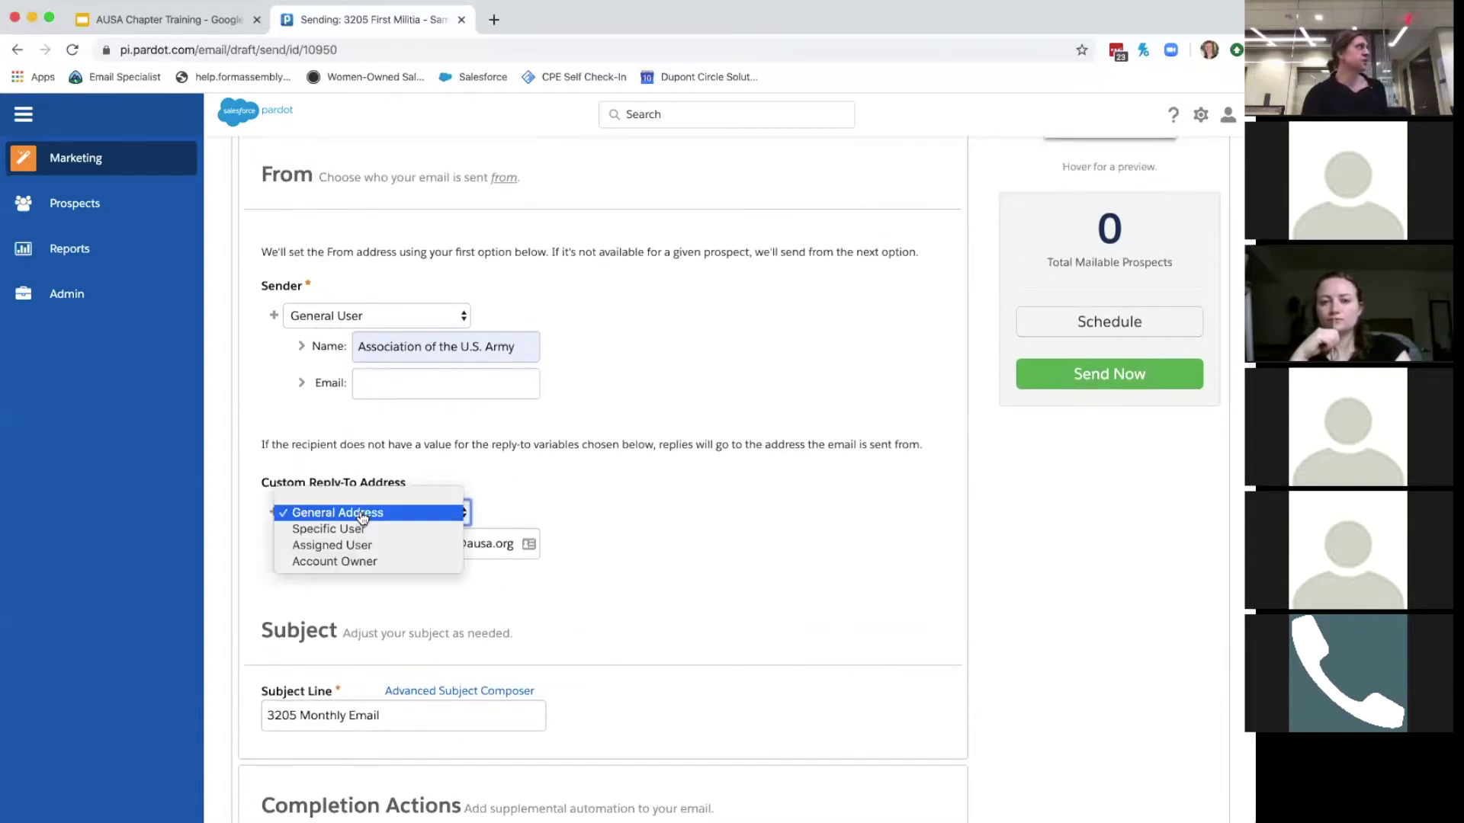
pyautogui.click(363, 529)
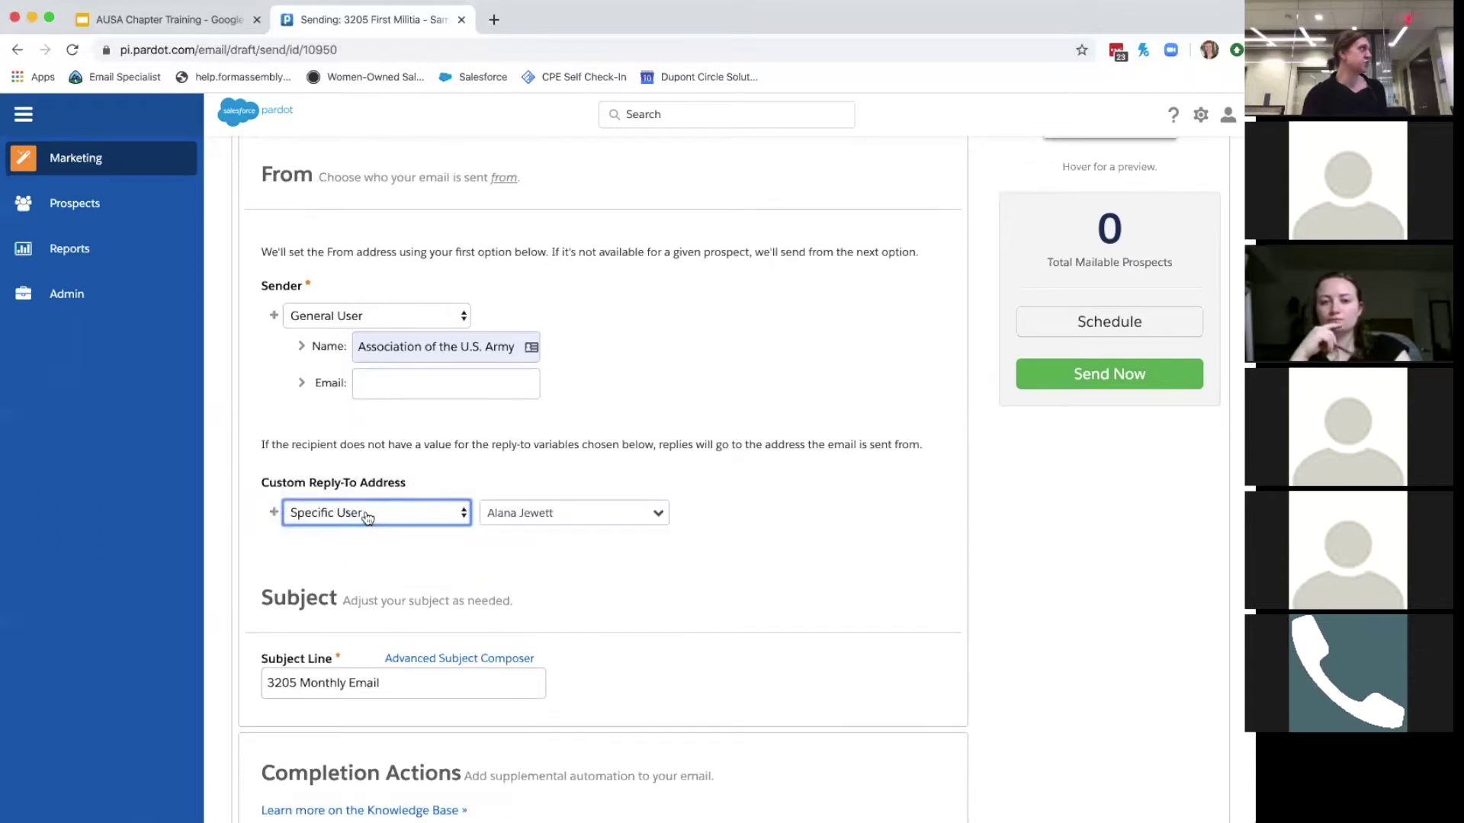
pyautogui.click(366, 516)
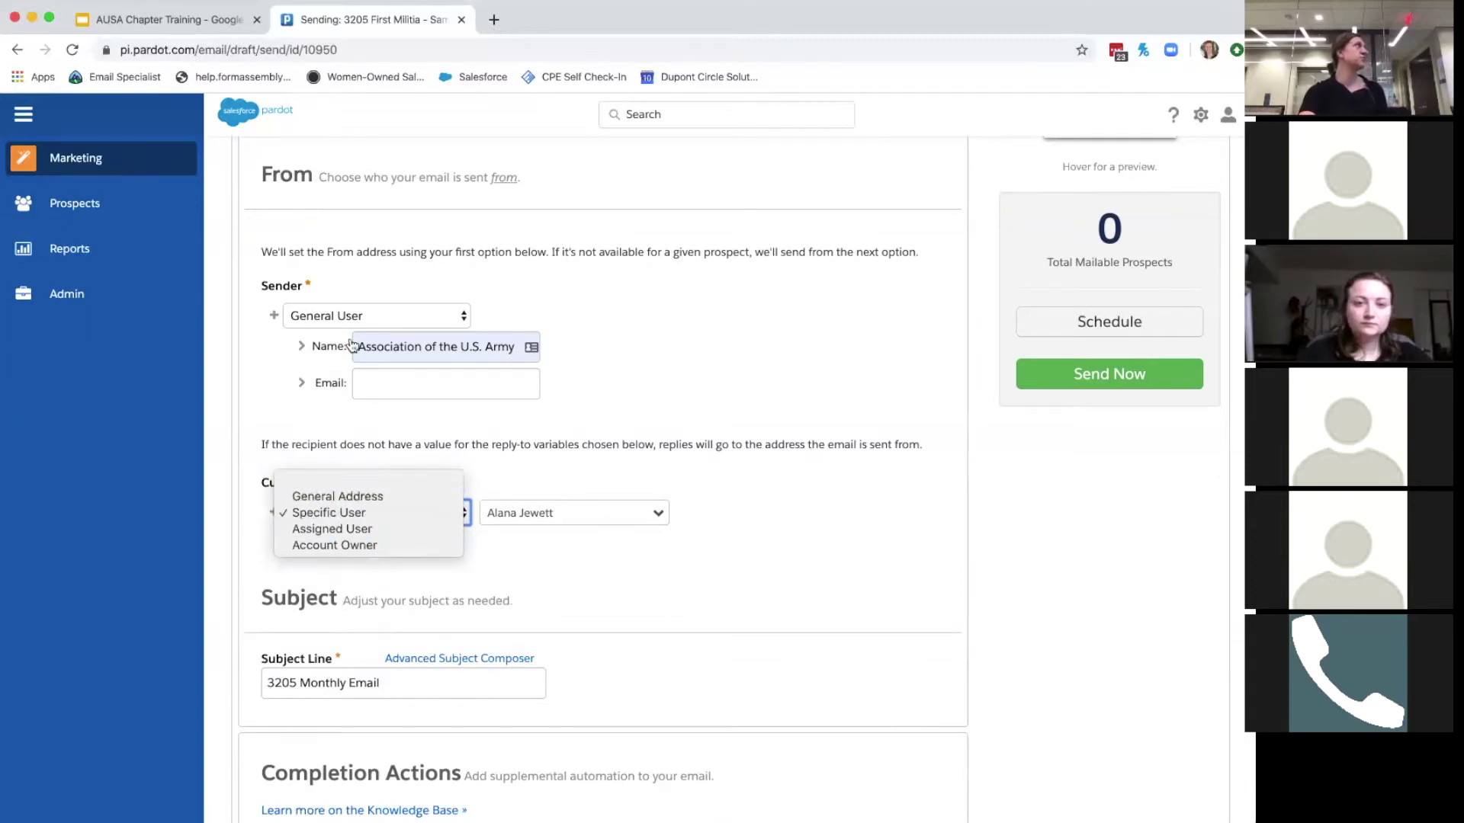
pyautogui.click(263, 364)
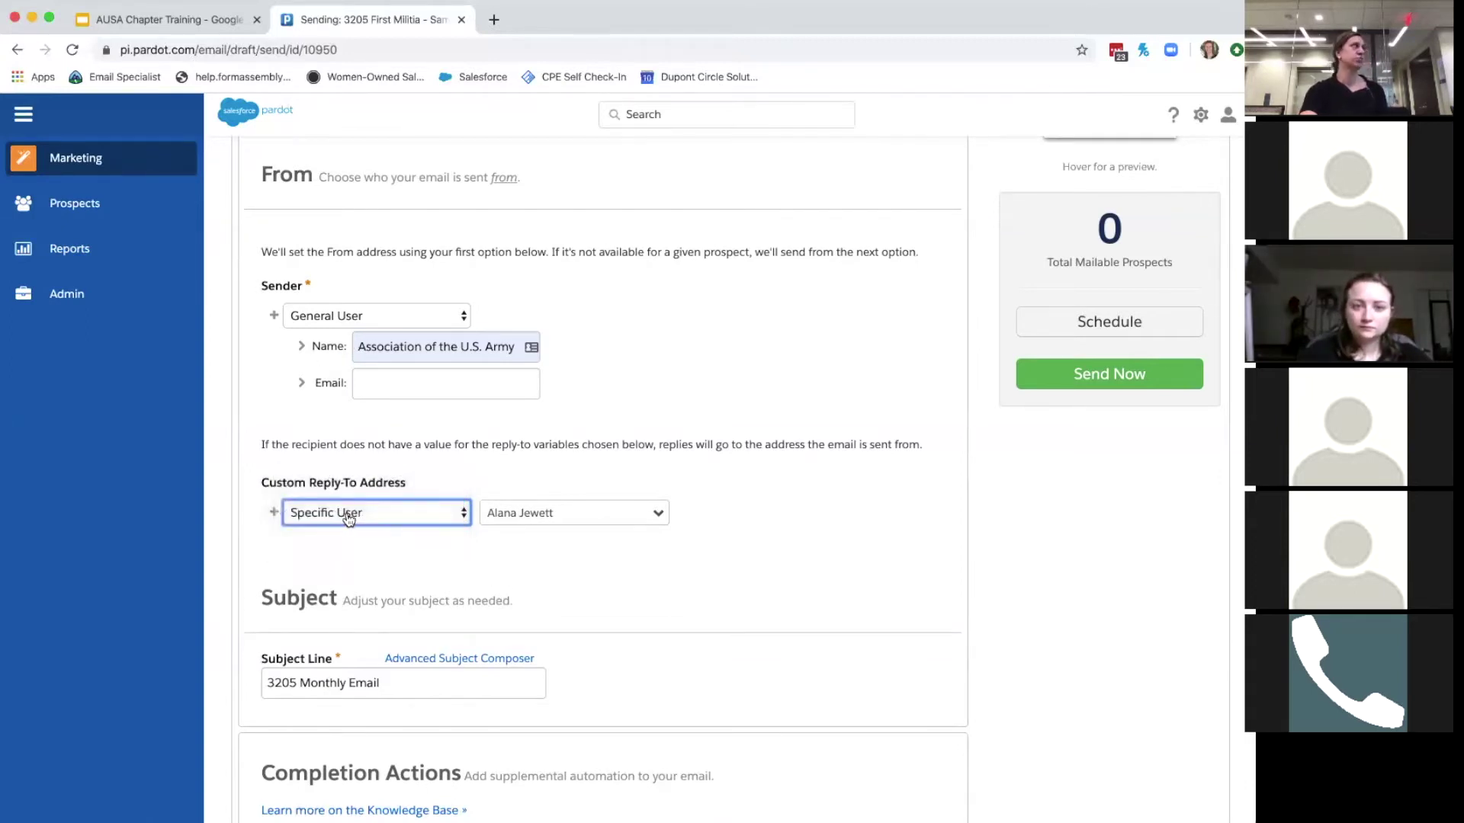
# Set the custom reply-to address to General Address, leaving its email field empty
pyautogui.scroll(-2, 407, 584)
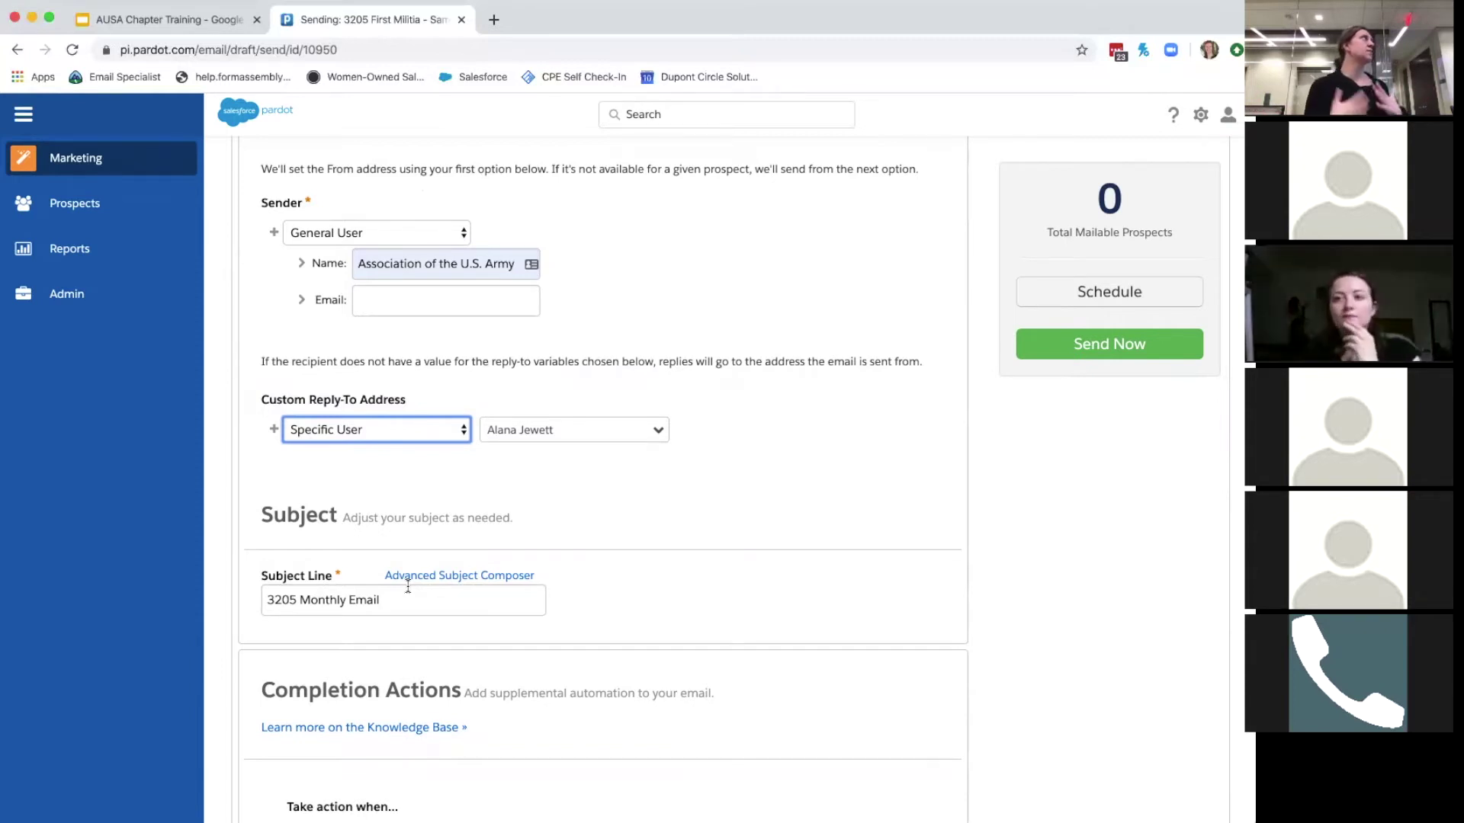
pyautogui.click(292, 433)
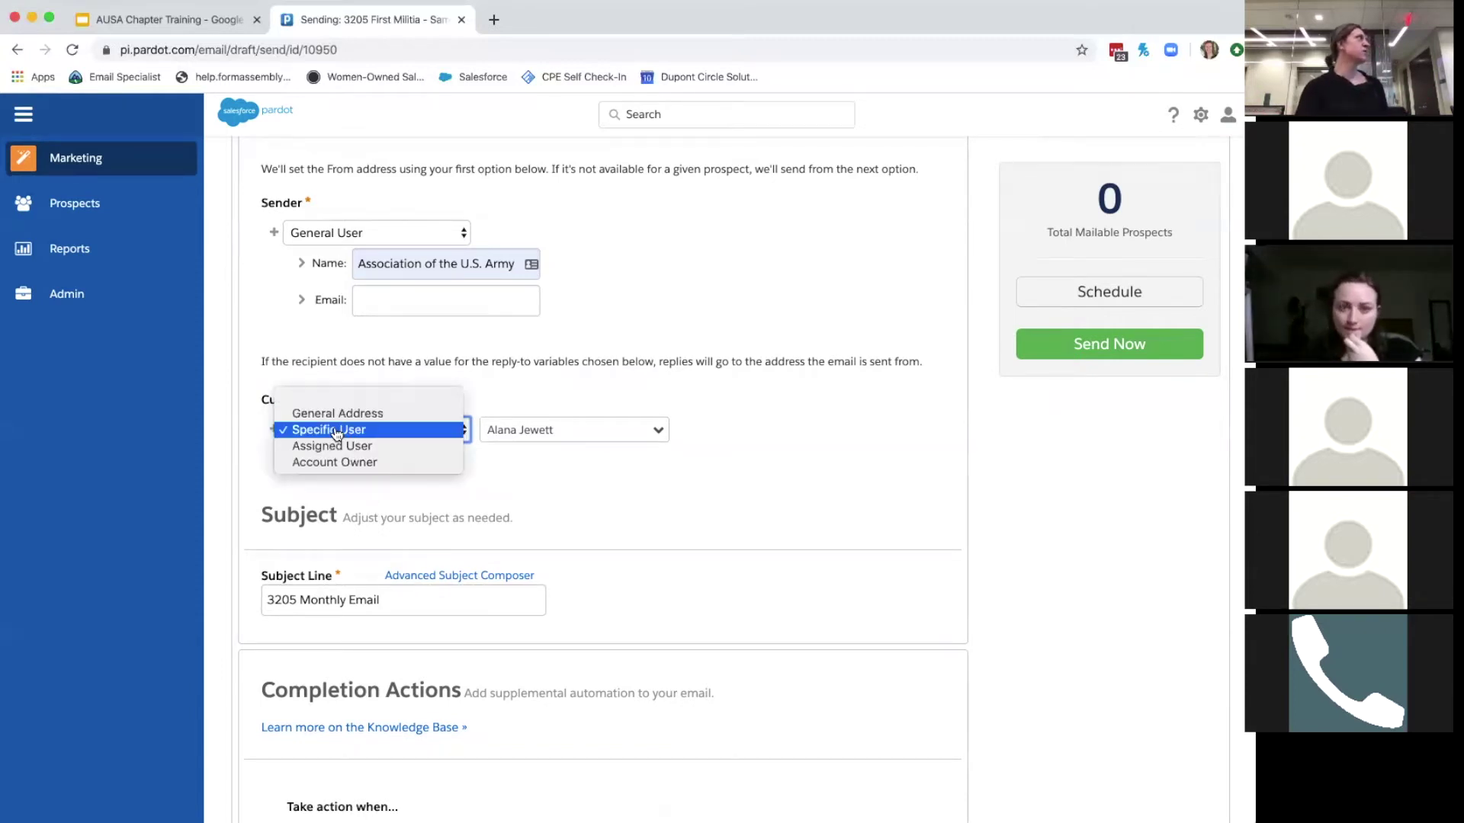
pyautogui.click(348, 411)
pyautogui.click(336, 427)
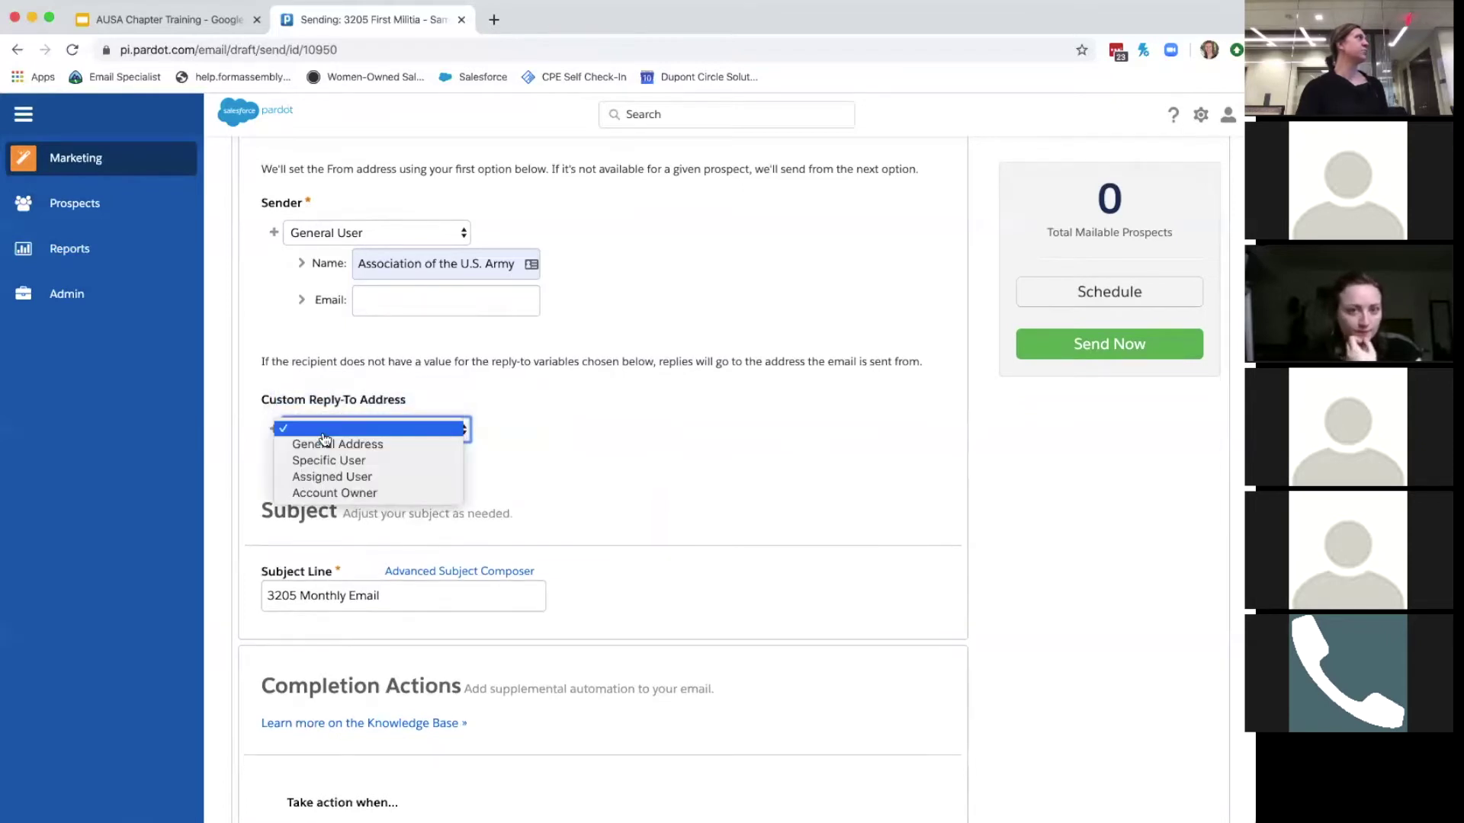
pyautogui.click(321, 445)
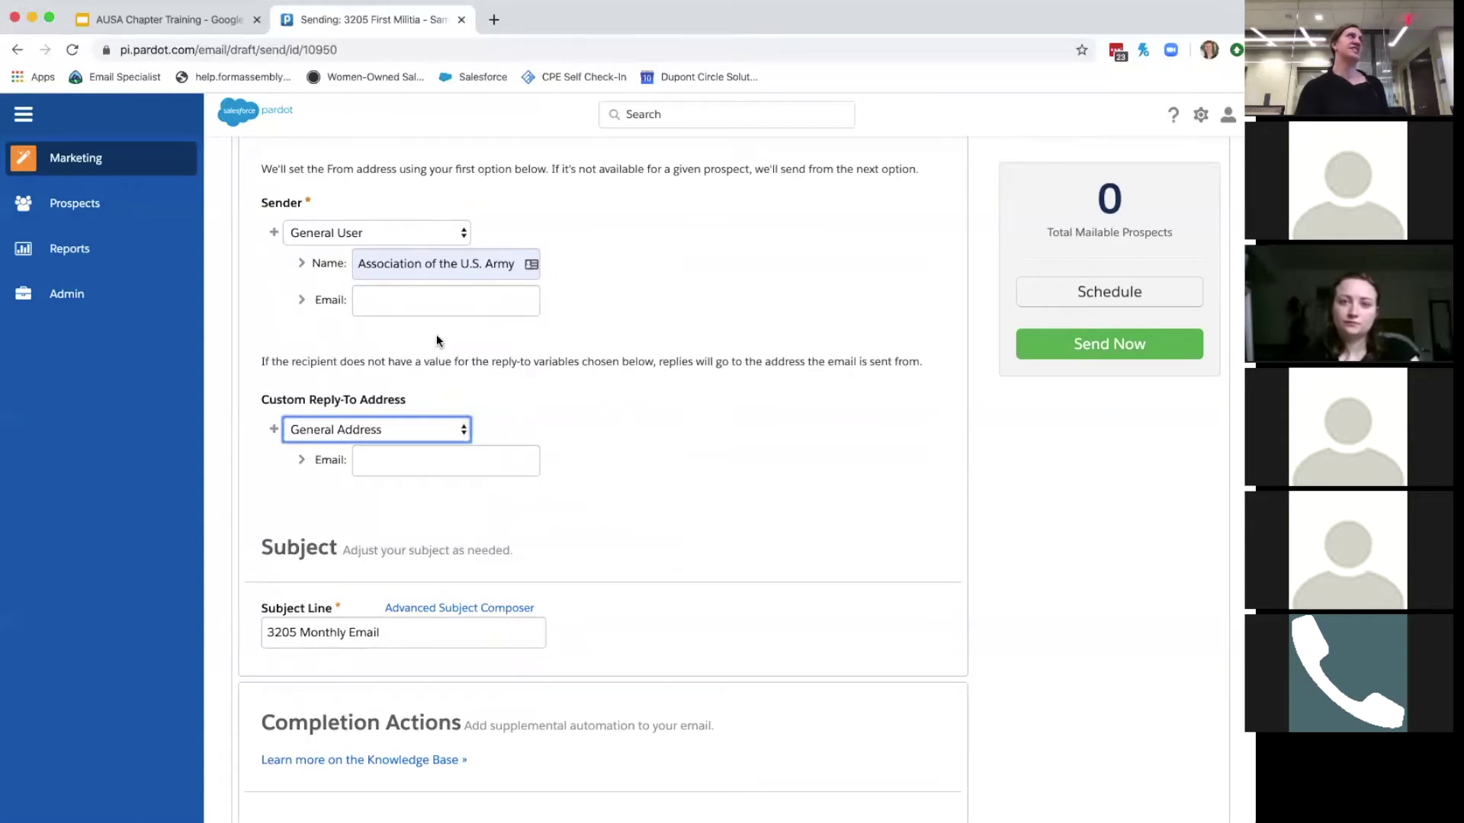
pyautogui.click(373, 432)
pyautogui.click(377, 427)
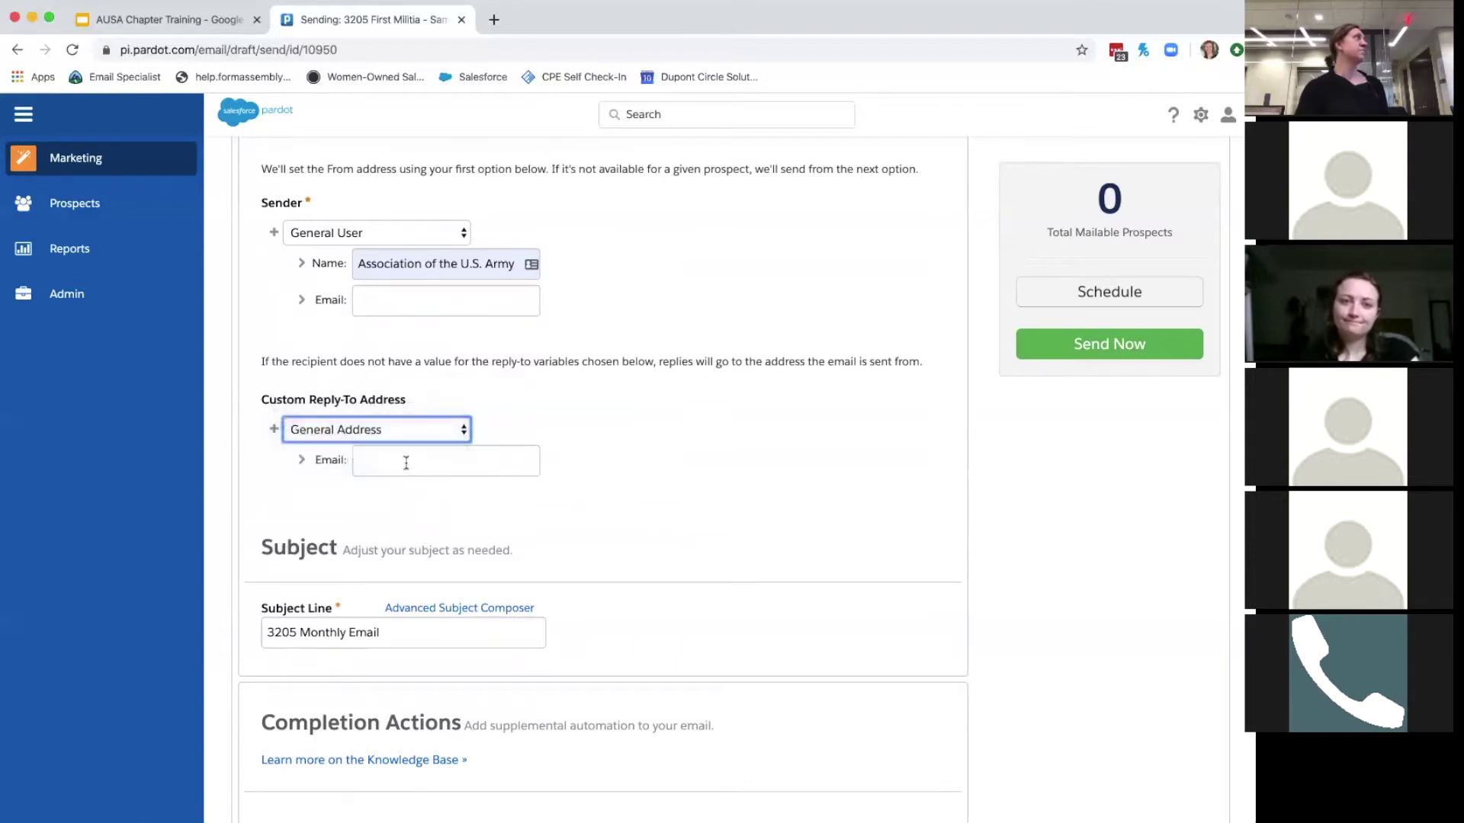
pyautogui.click(406, 465)
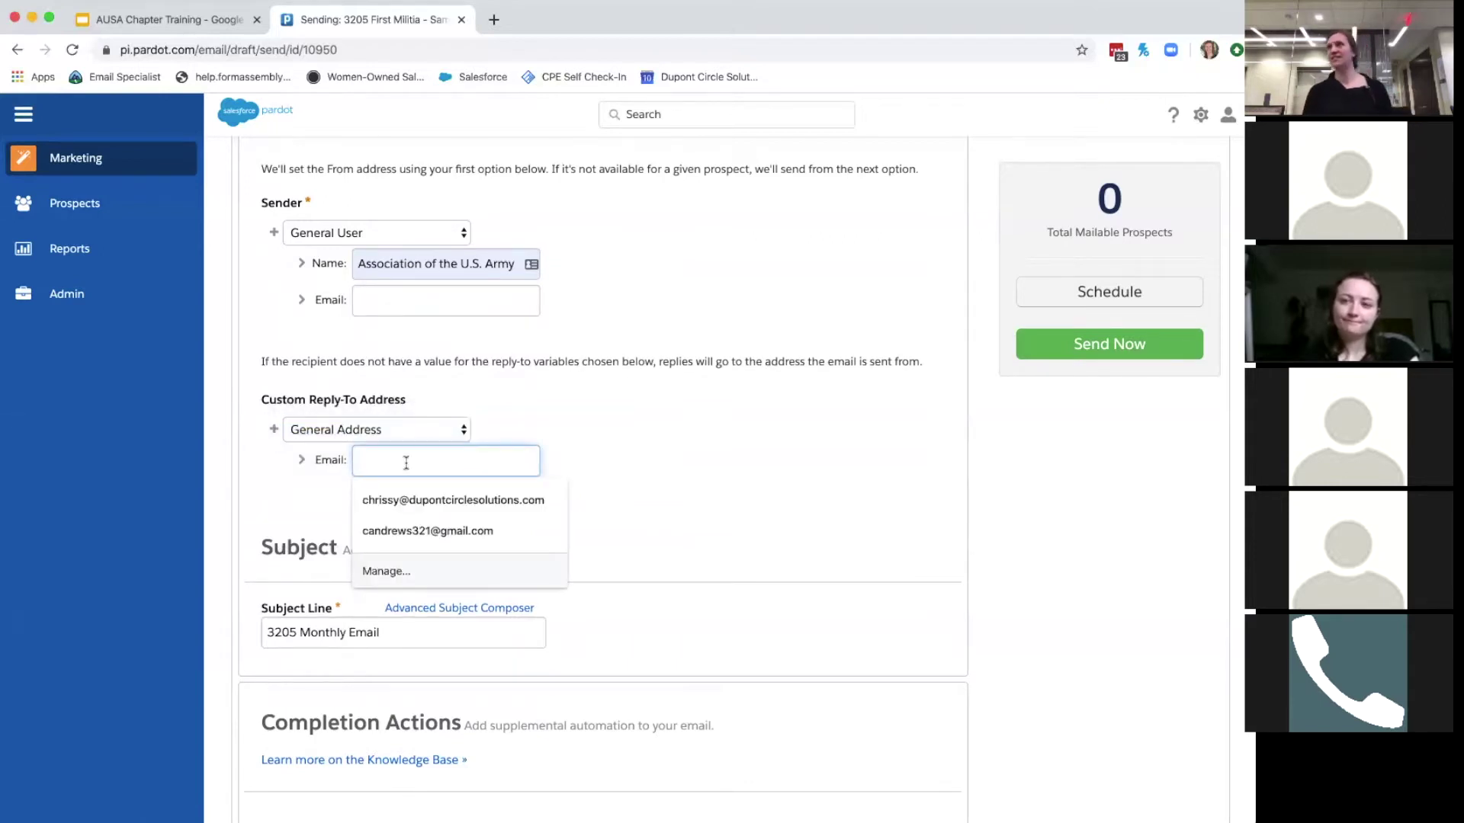
pyautogui.click(661, 486)
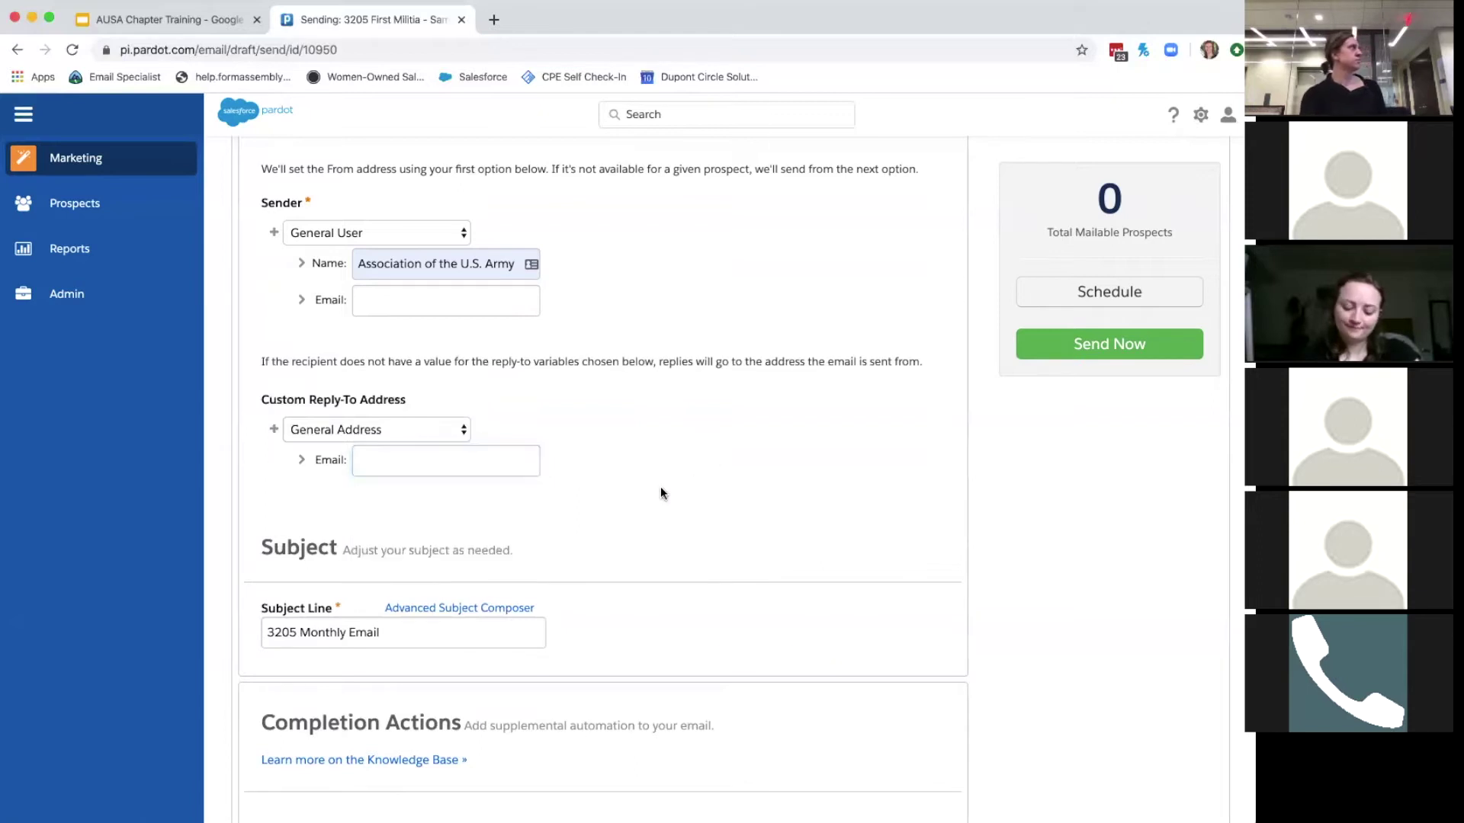
# Clear the custom reply-to address choice and review the subject line and completion action options
pyautogui.click(384, 439)
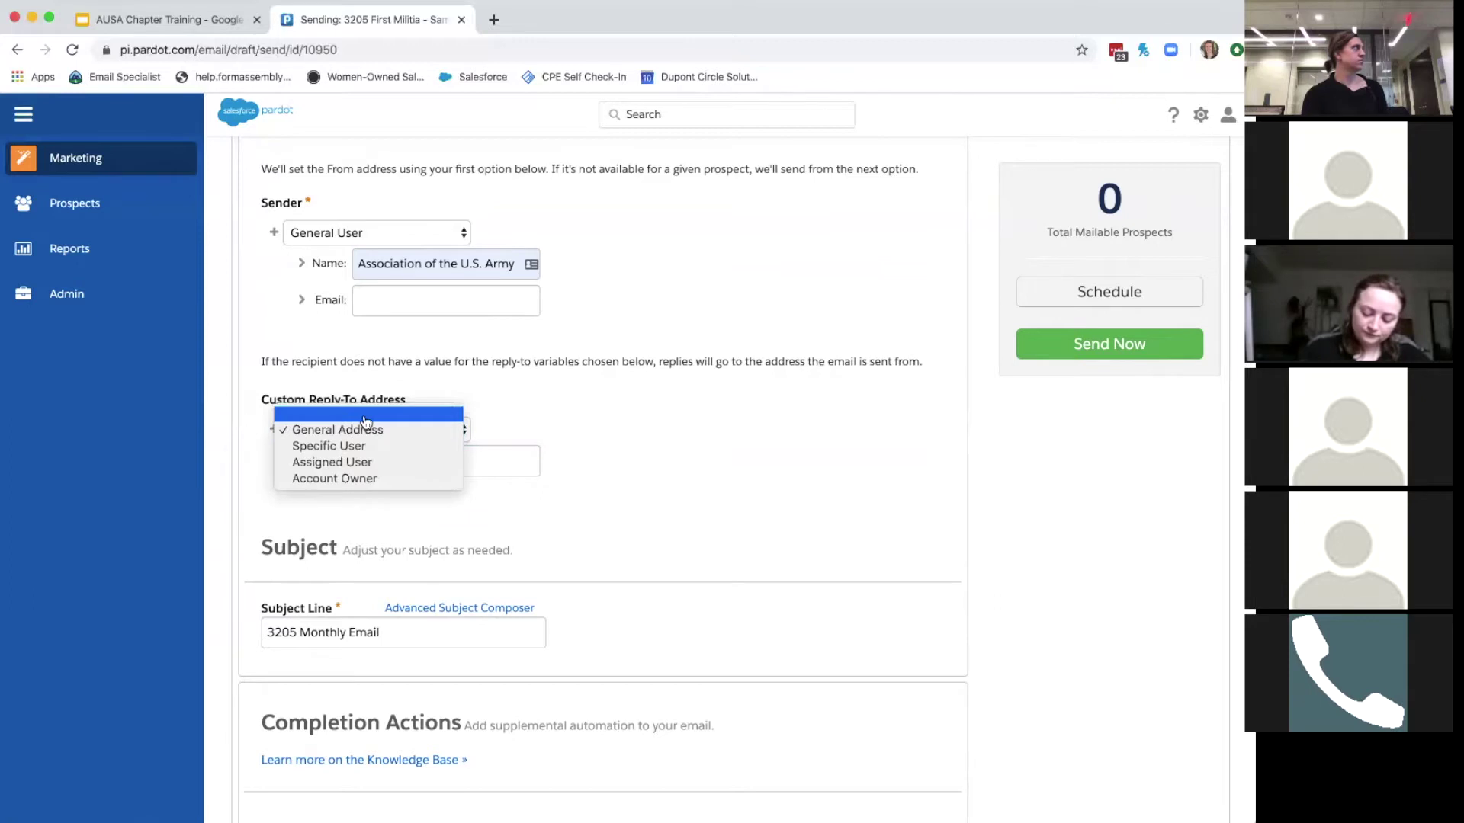
pyautogui.click(364, 415)
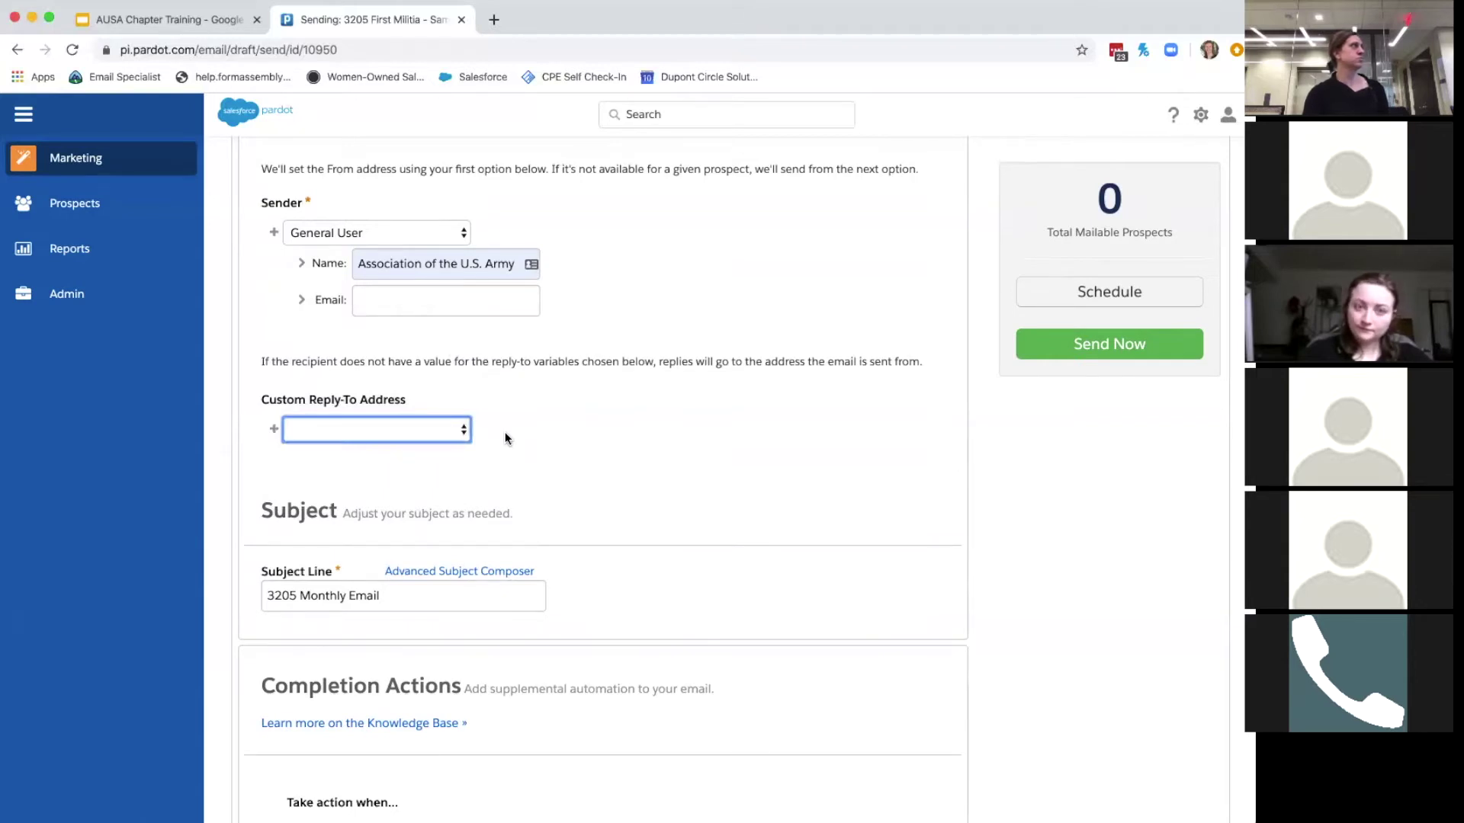
pyautogui.scroll(-1, 505, 438)
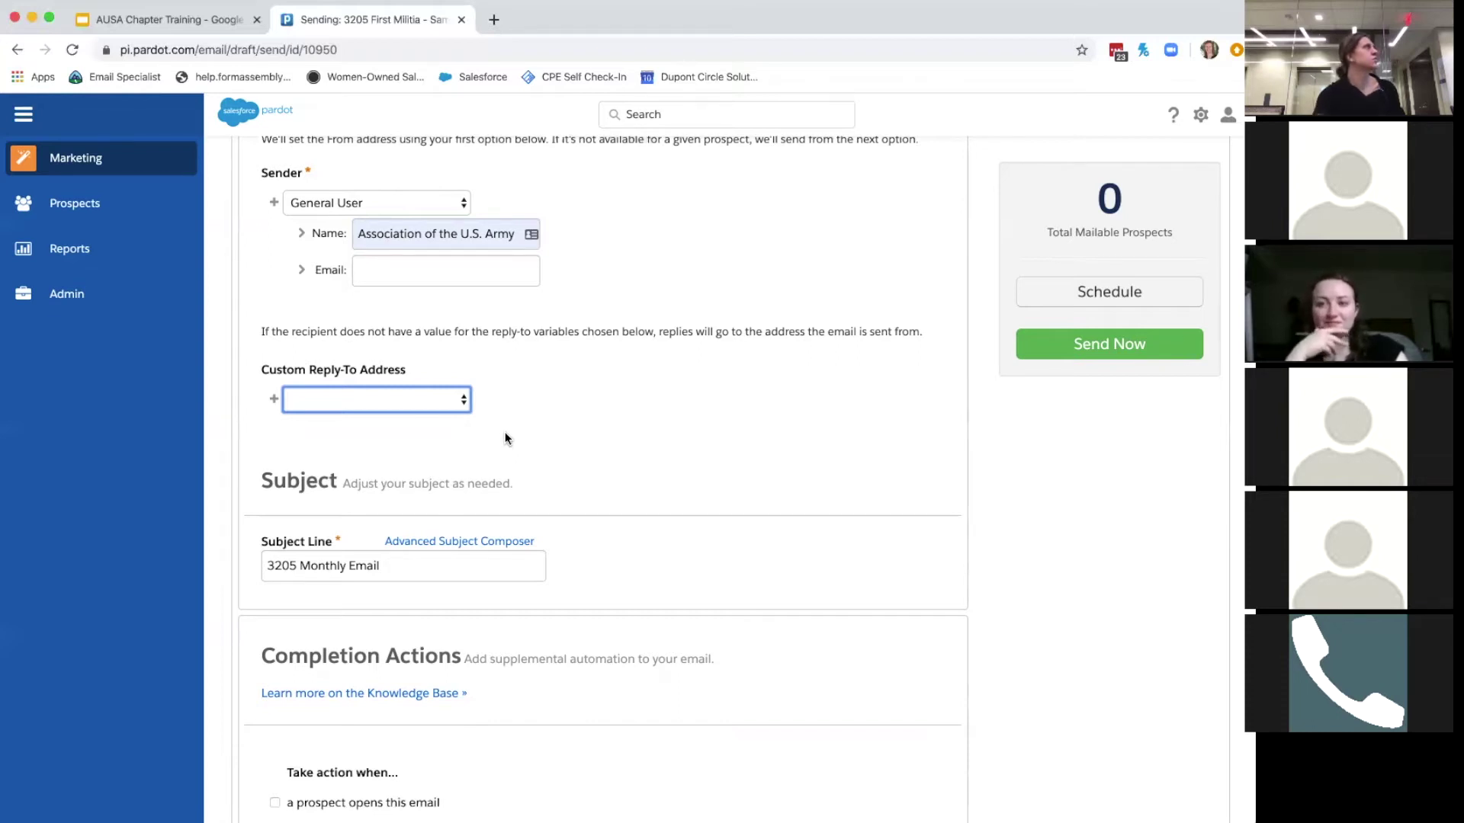
pyautogui.scroll(-3, 505, 431)
pyautogui.scroll(-2, 505, 469)
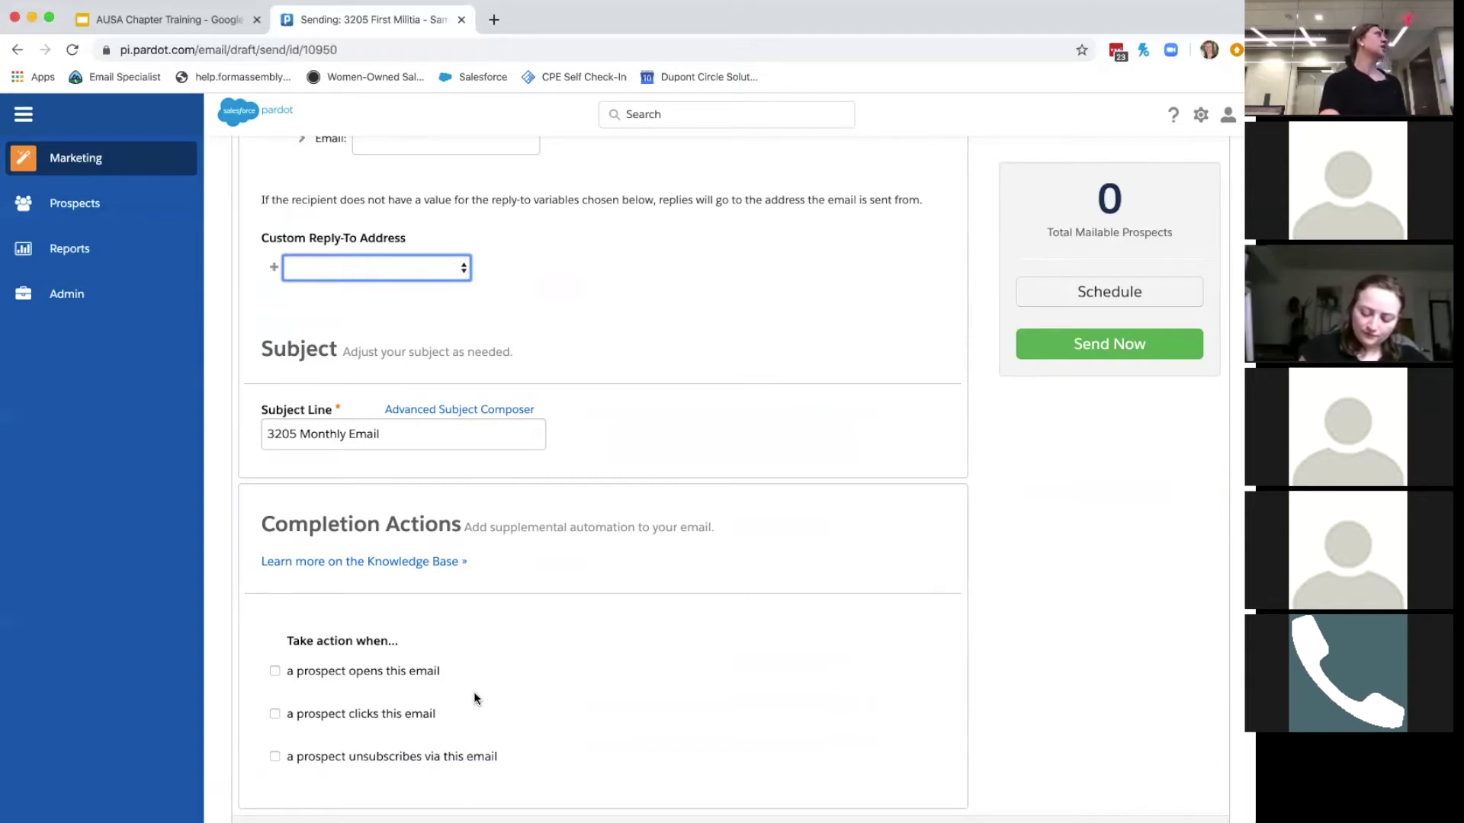
pyautogui.scroll(5, 474, 690)
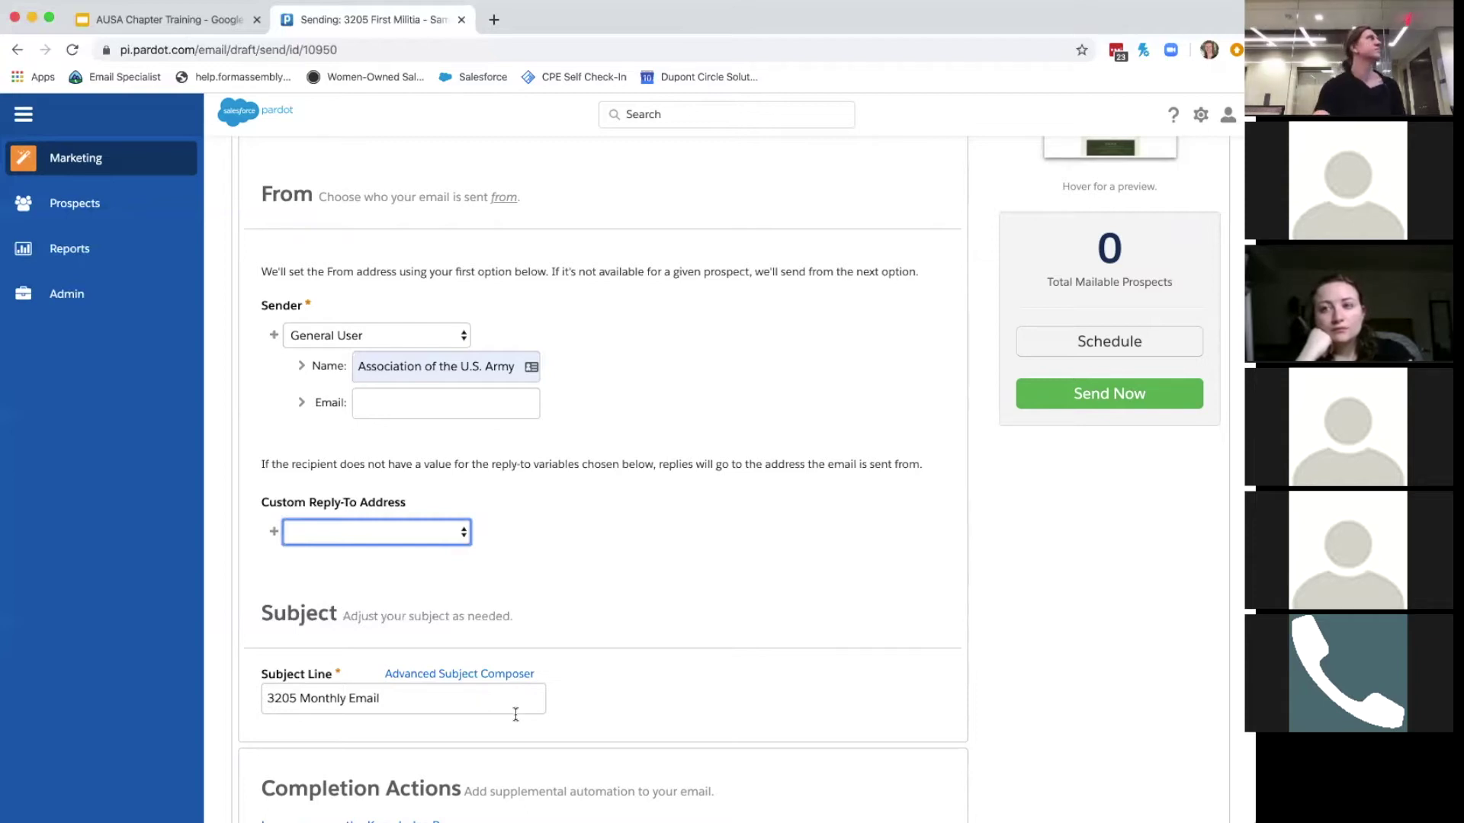
pyautogui.scroll(3, 642, 703)
pyautogui.scroll(-2, 642, 710)
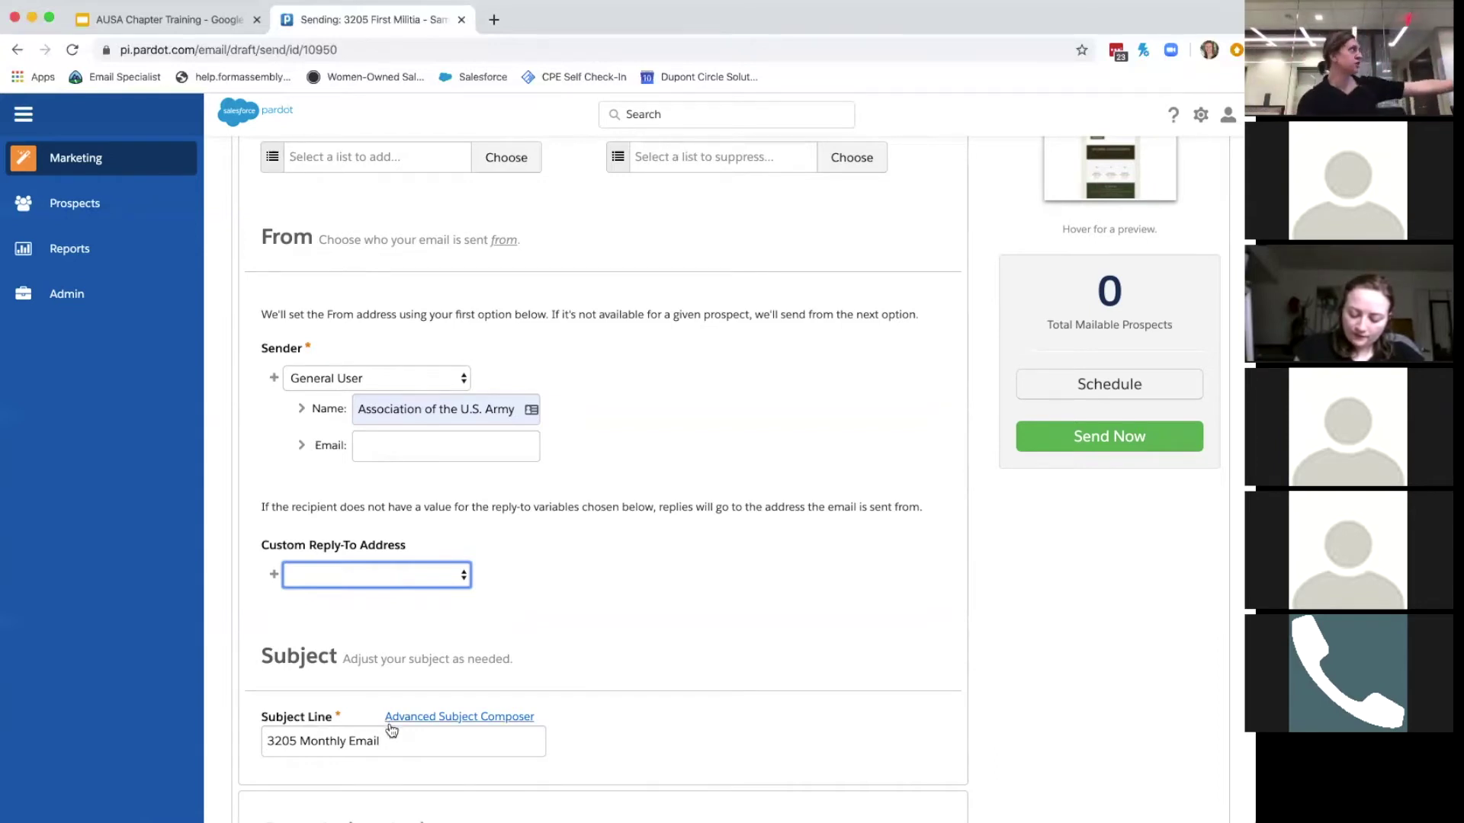
# Set the email's sender to Specific User and save the sending settings
pyautogui.scroll(5, 373, 716)
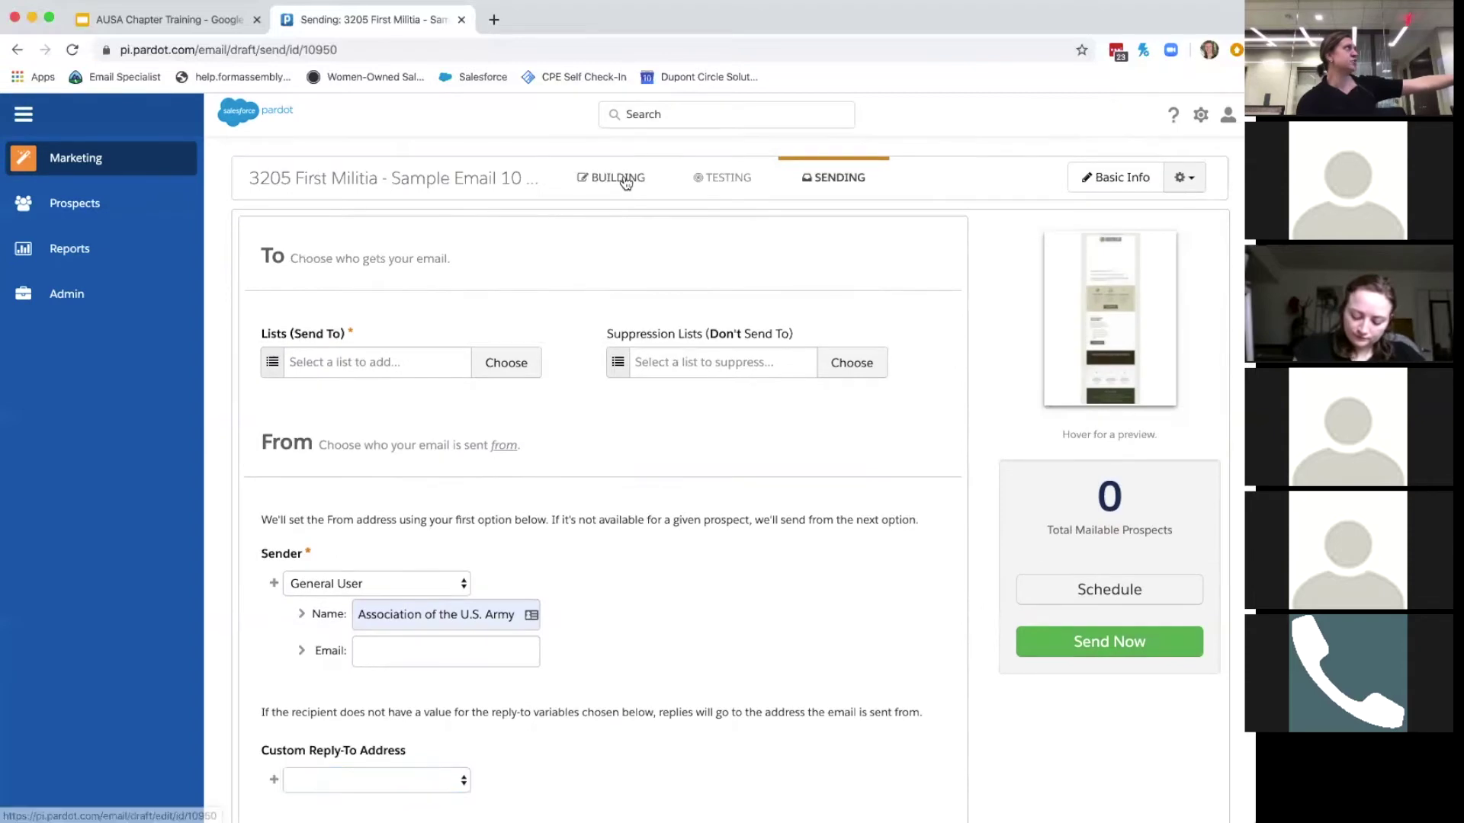
pyautogui.click(621, 178)
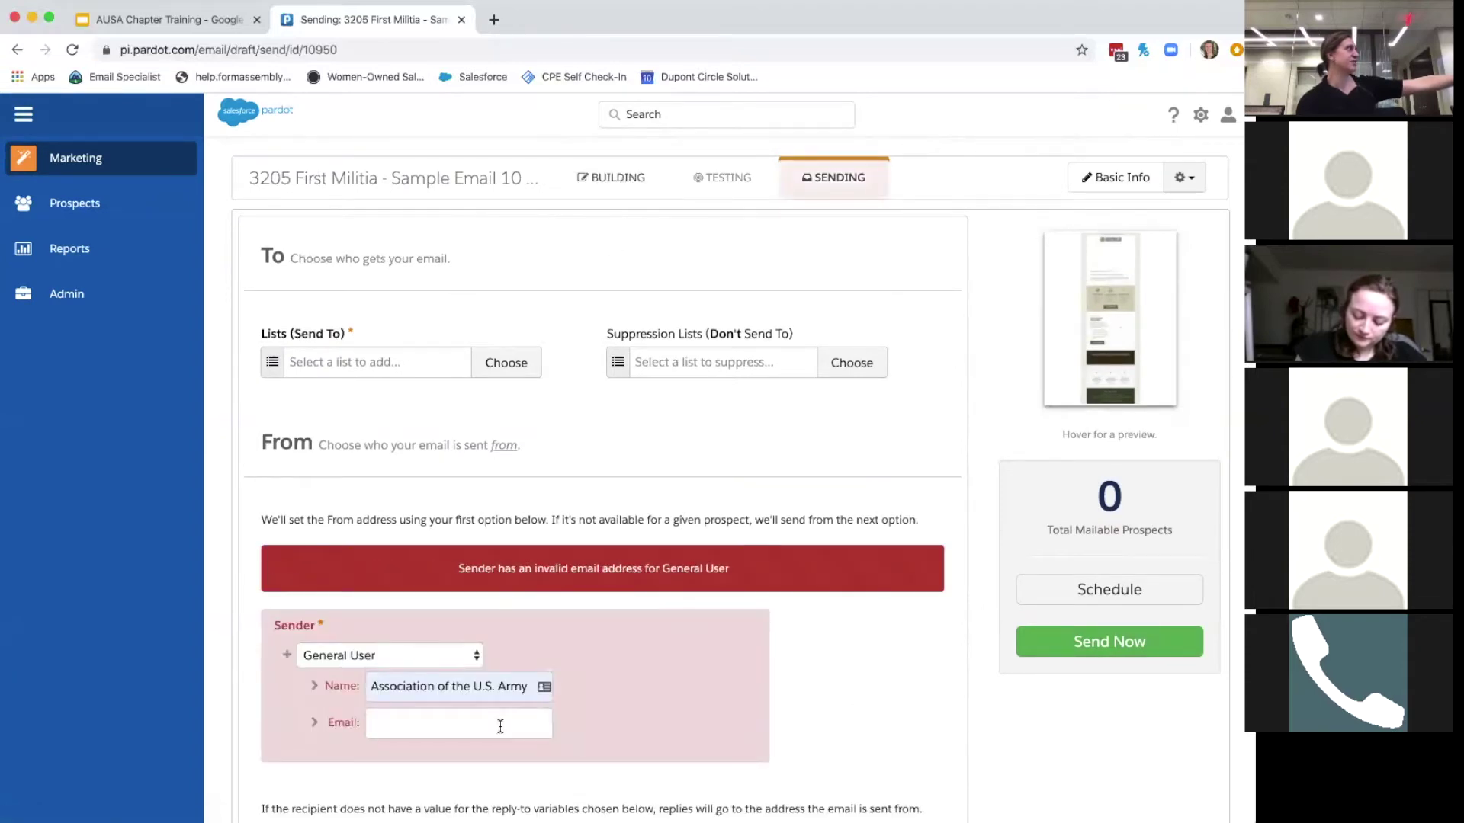
pyautogui.click(386, 656)
pyautogui.click(387, 673)
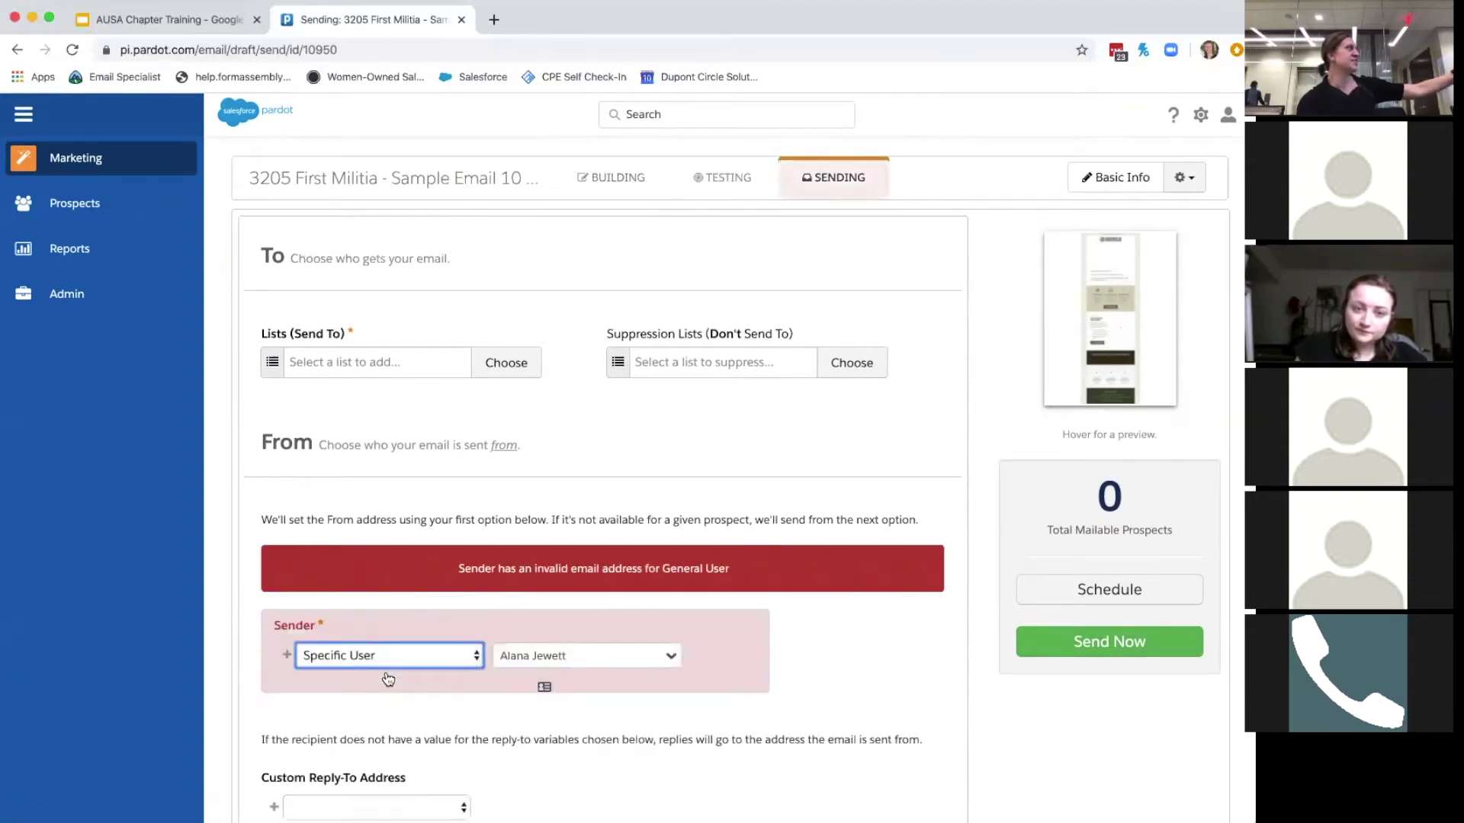
pyautogui.scroll(-10, 555, 625)
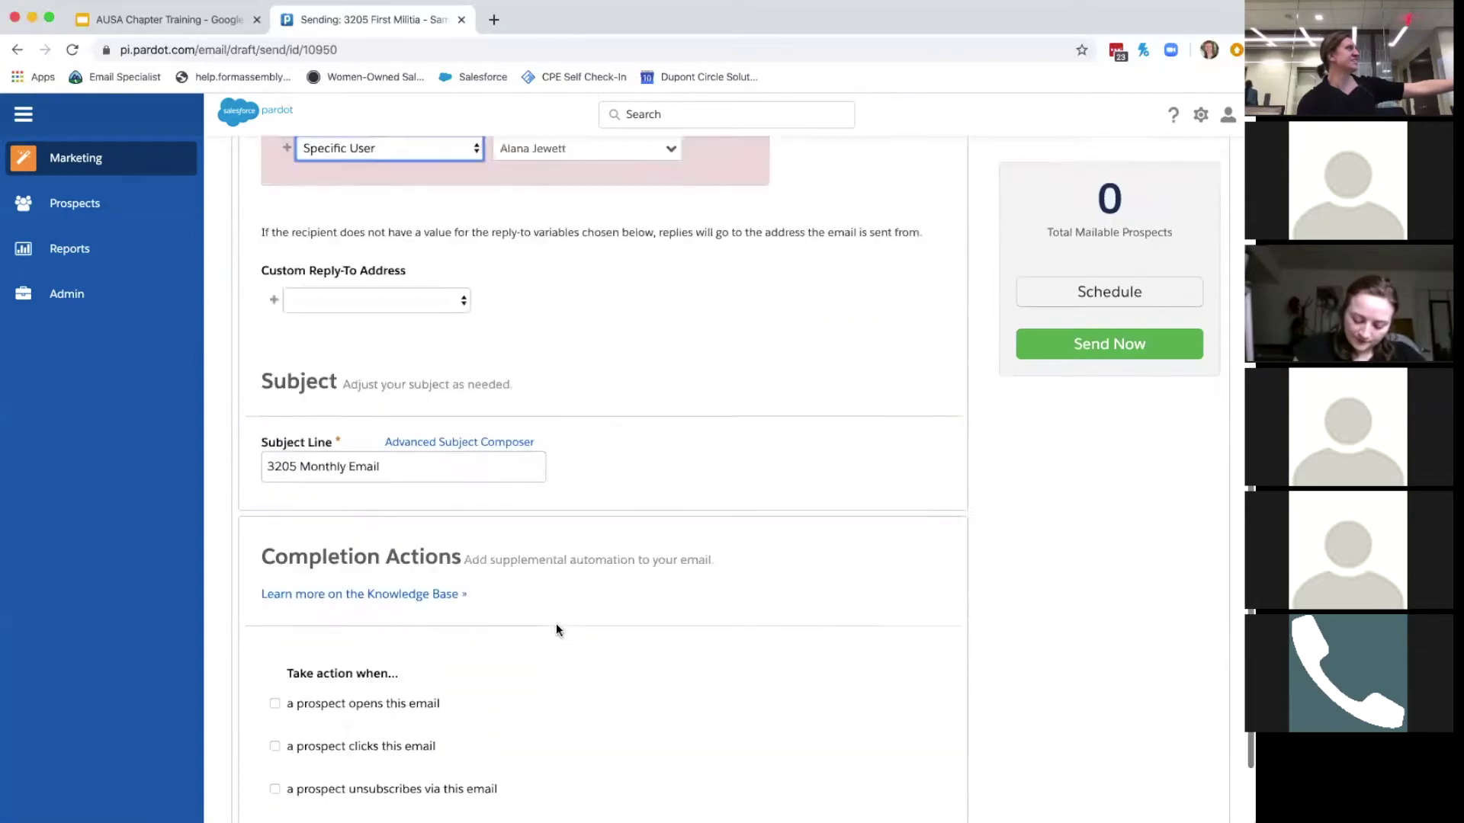
pyautogui.click(1073, 784)
# Check the email's subject line in the building view and return to the sending settings
pyautogui.scroll(7, 693, 546)
pyautogui.click(585, 179)
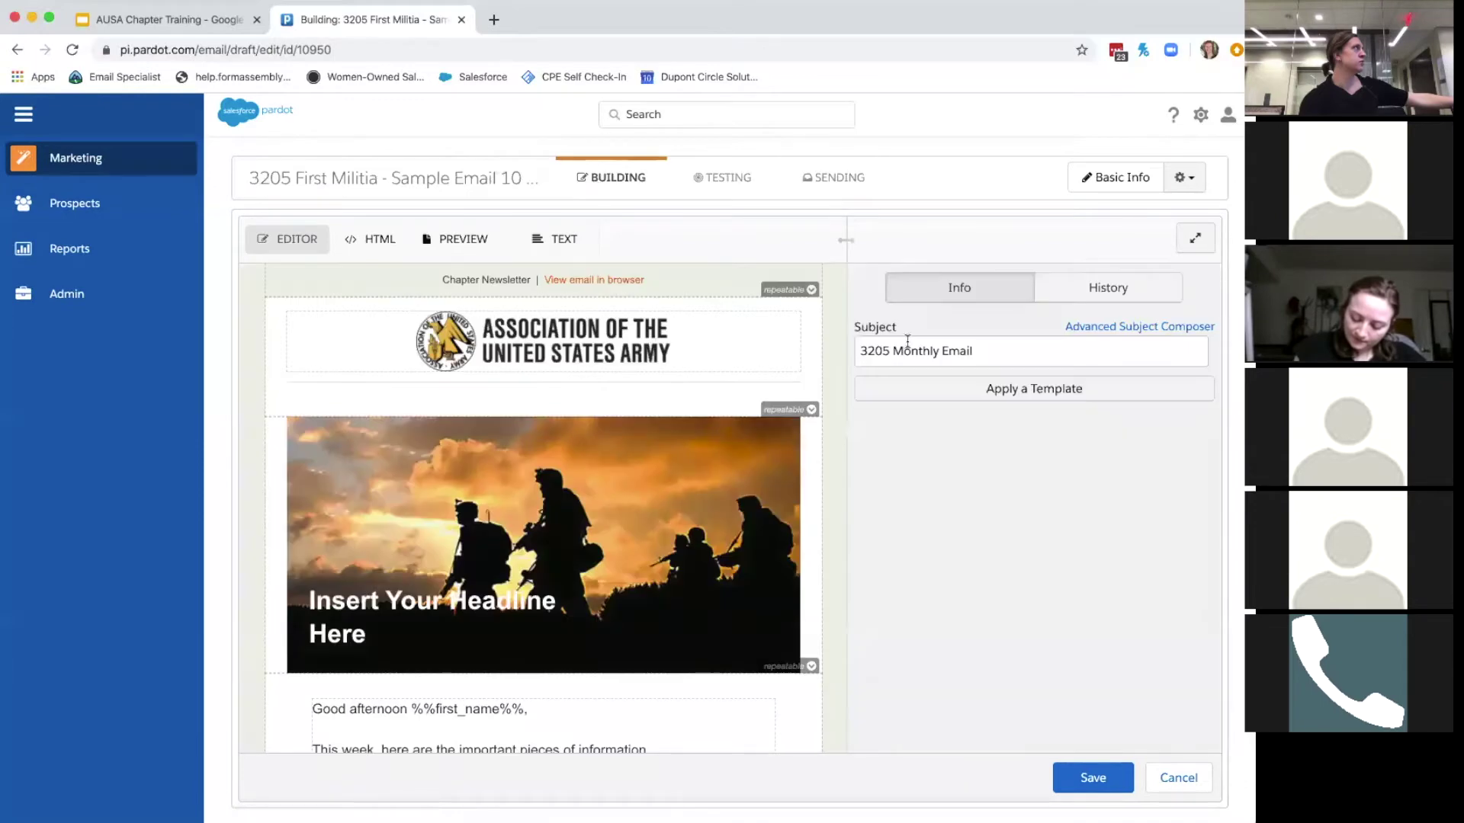
pyautogui.click(934, 355)
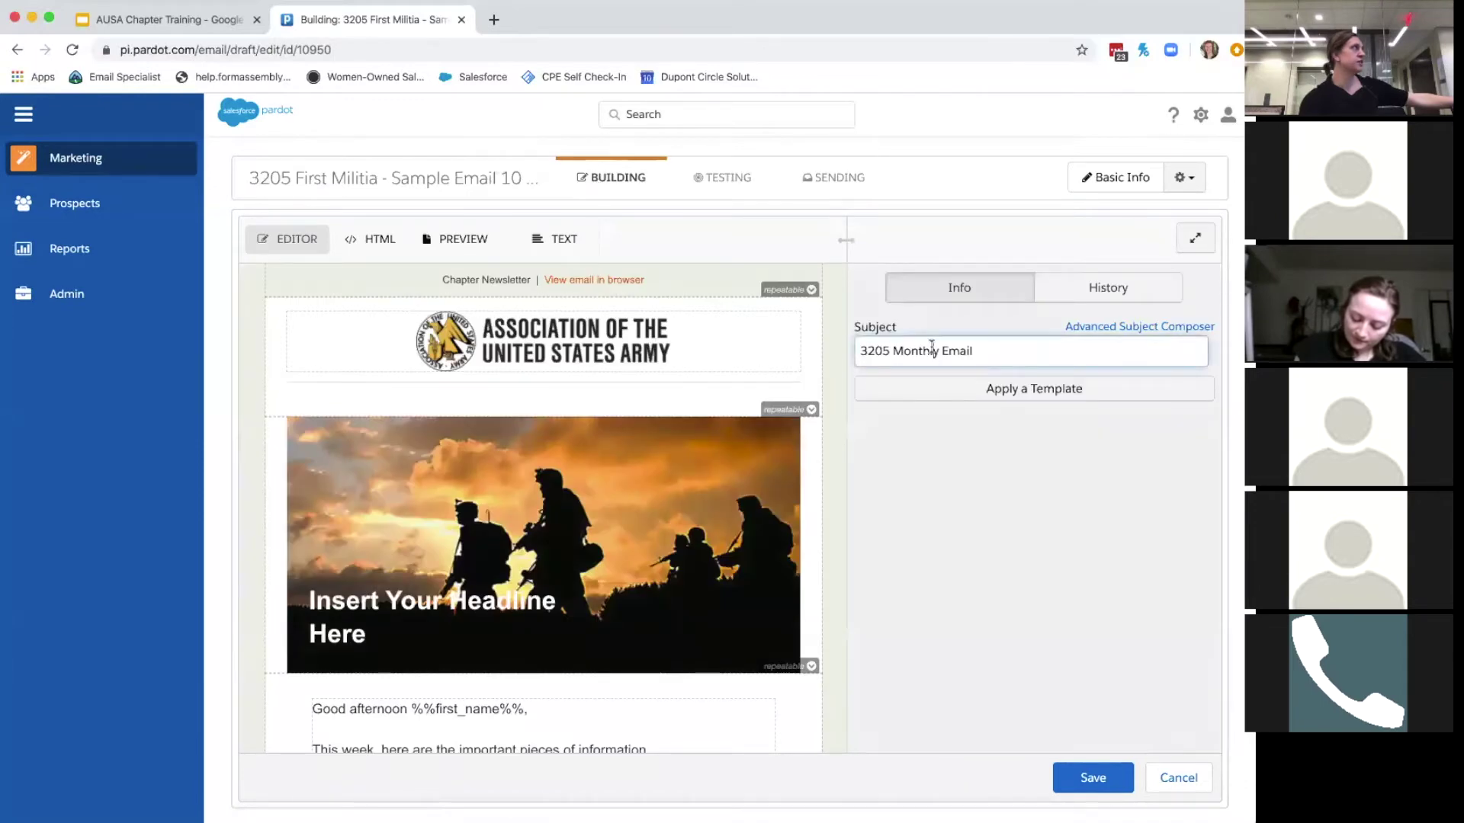
pyautogui.click(827, 180)
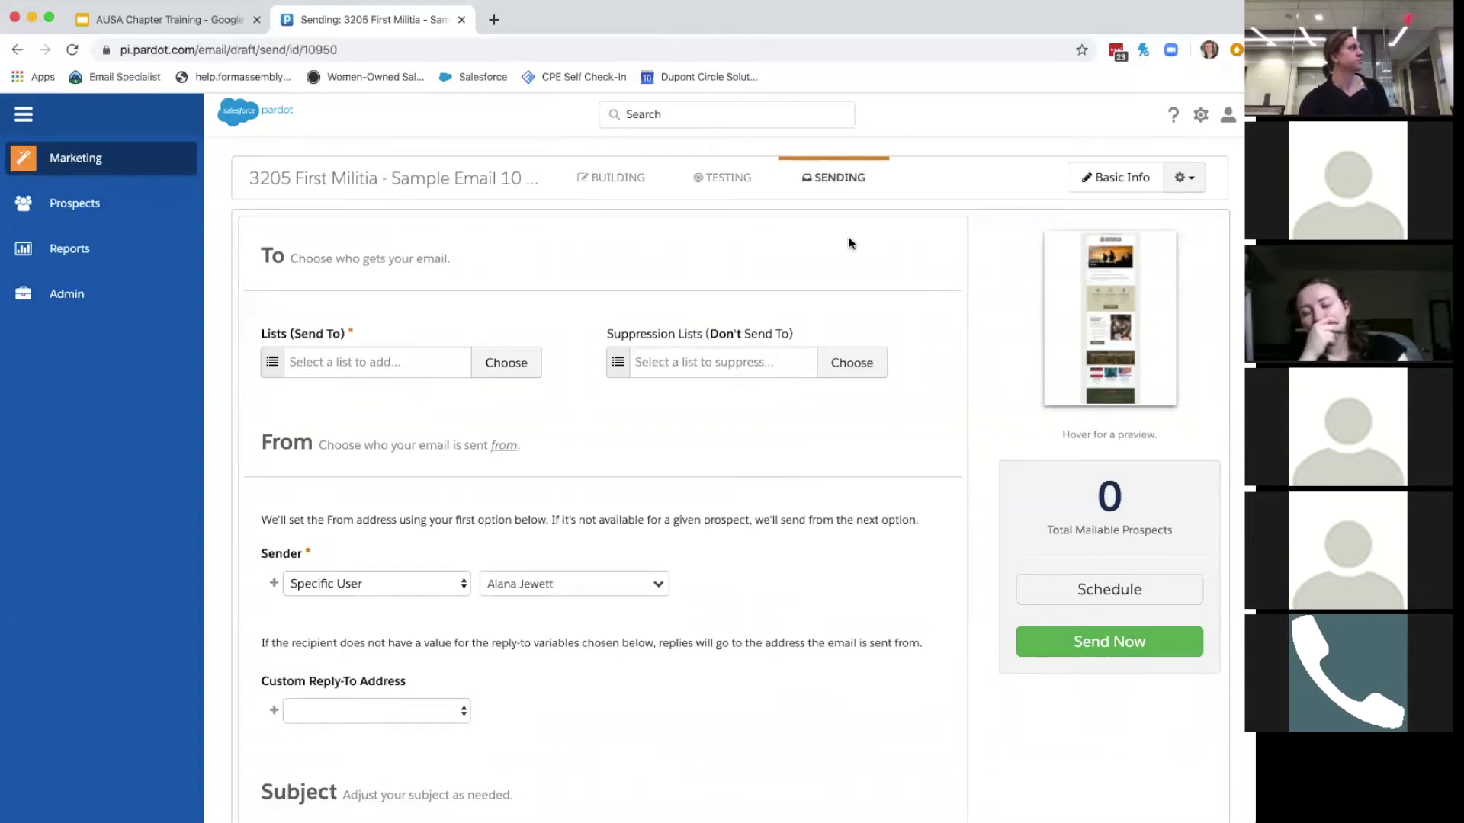
# Preview the email's design from the sending settings and look over the recipient and sender sections
pyautogui.scroll(-2, 659, 467)
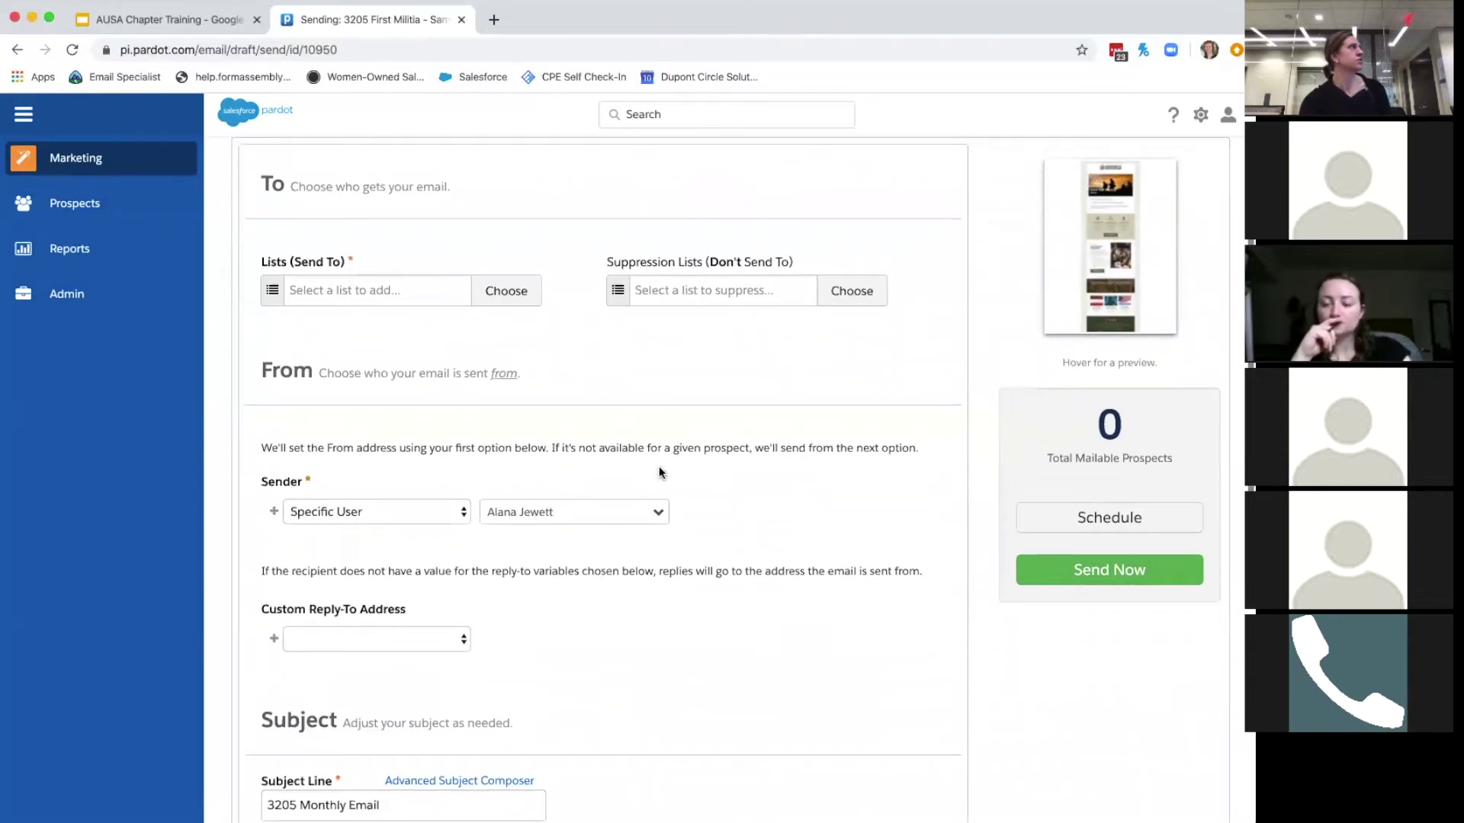
pyautogui.scroll(2, 659, 469)
pyautogui.moveTo(1109, 349)
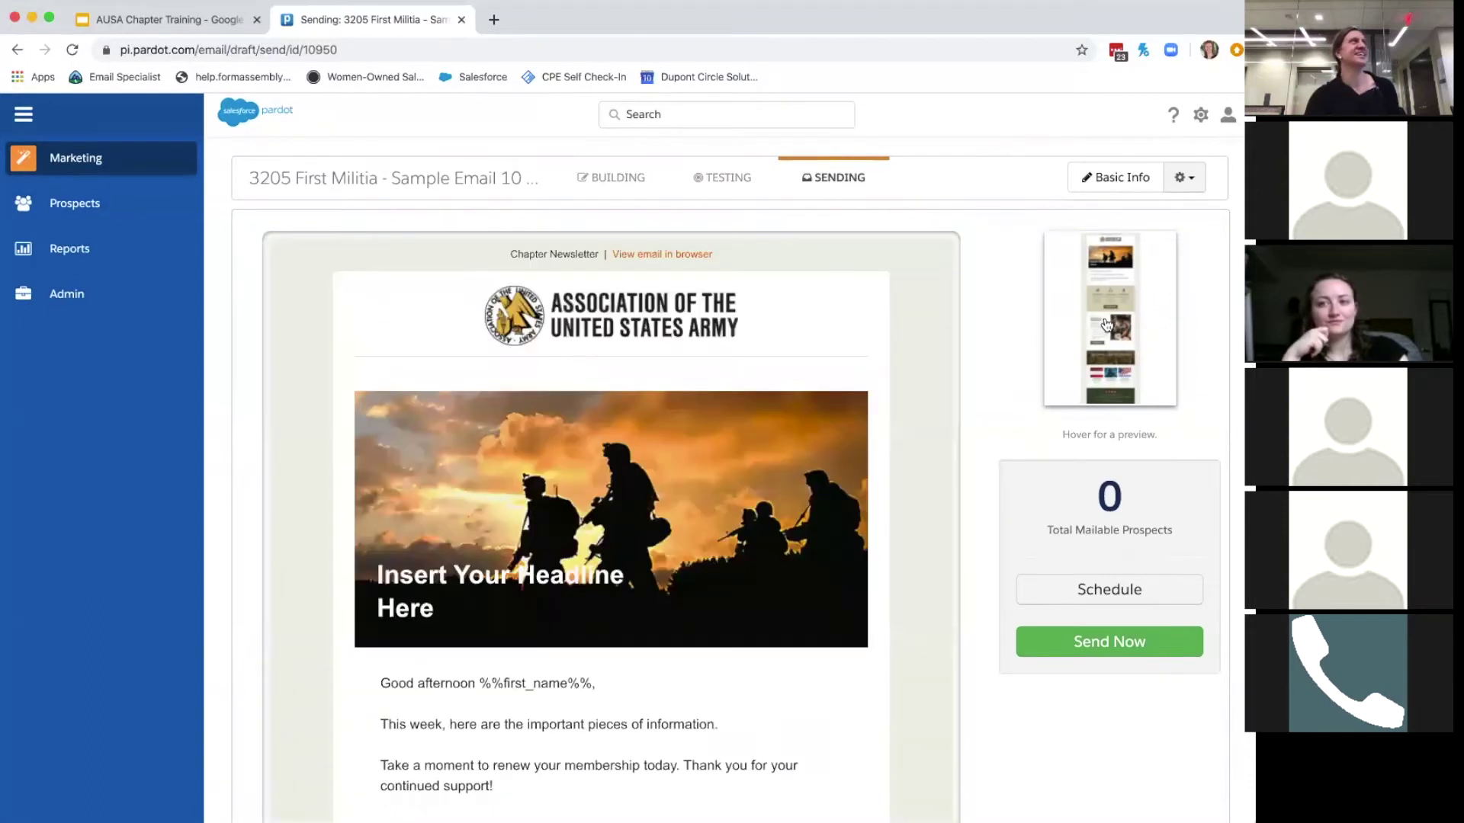
pyautogui.scroll(-3, 962, 408)
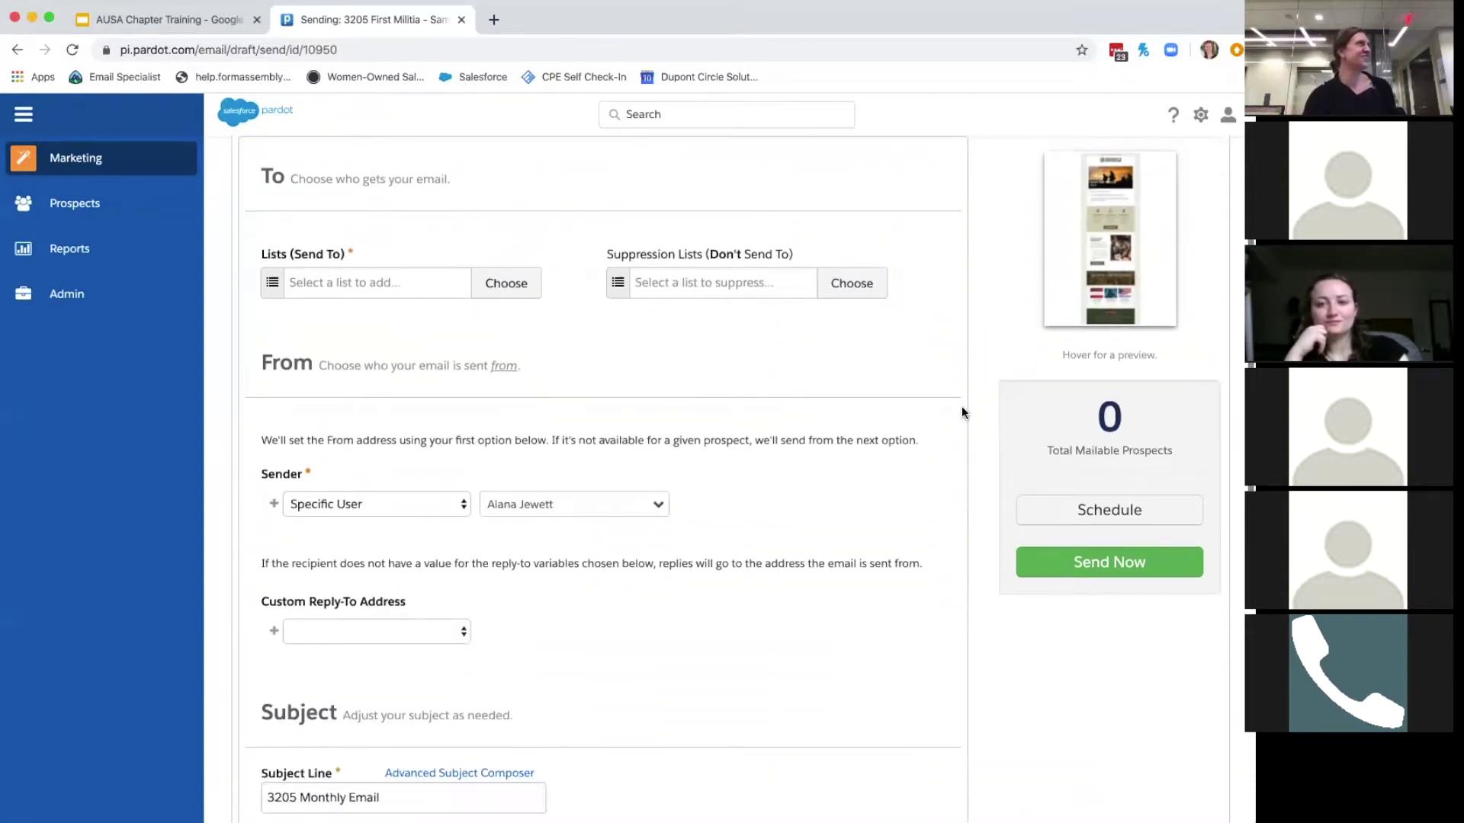
pyautogui.scroll(3, 962, 412)
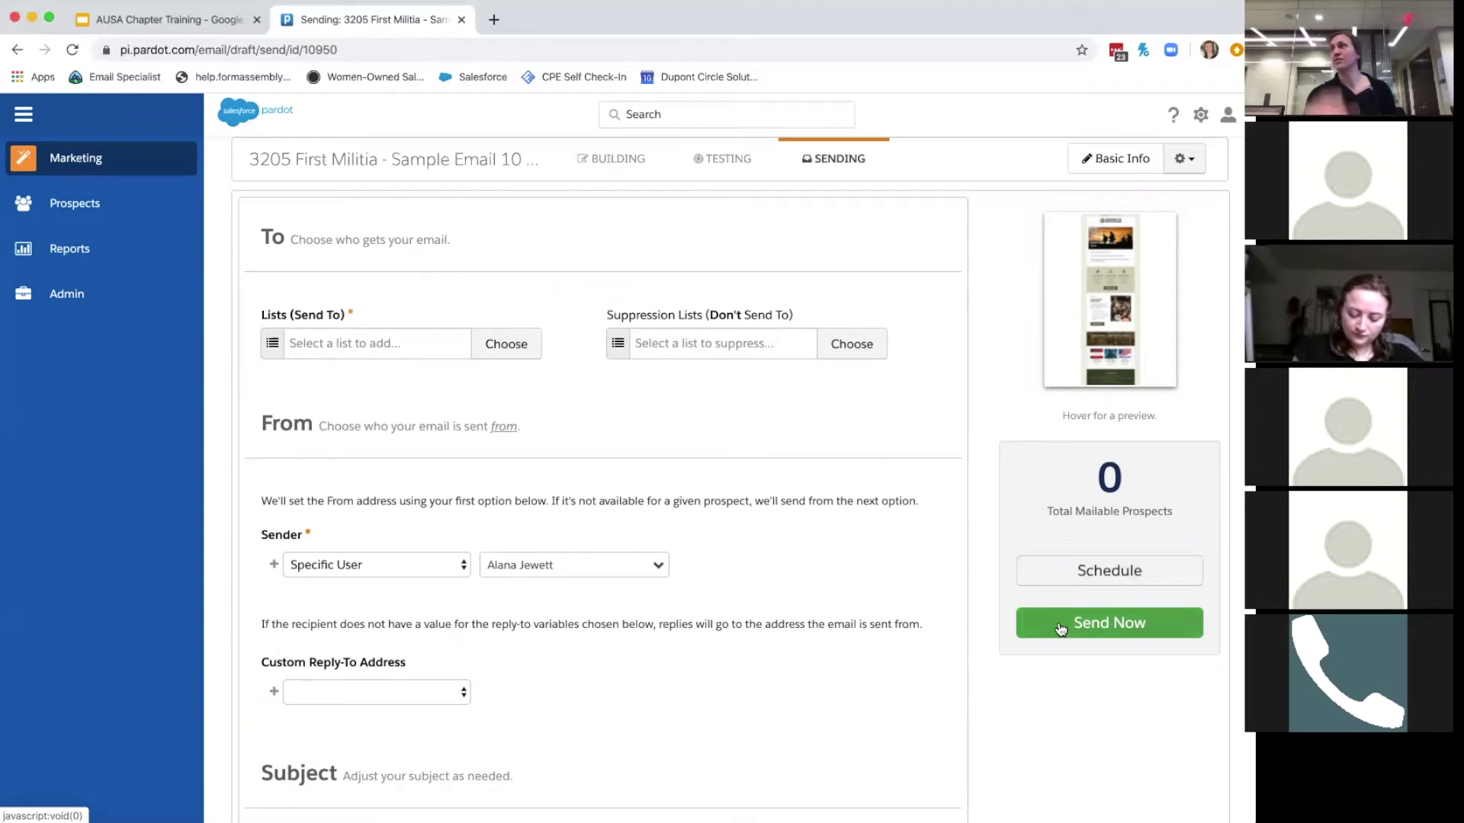
# Open the email's scheduling options and look over the marketing email pages, including Scheduled and Sent
pyautogui.click(1087, 581)
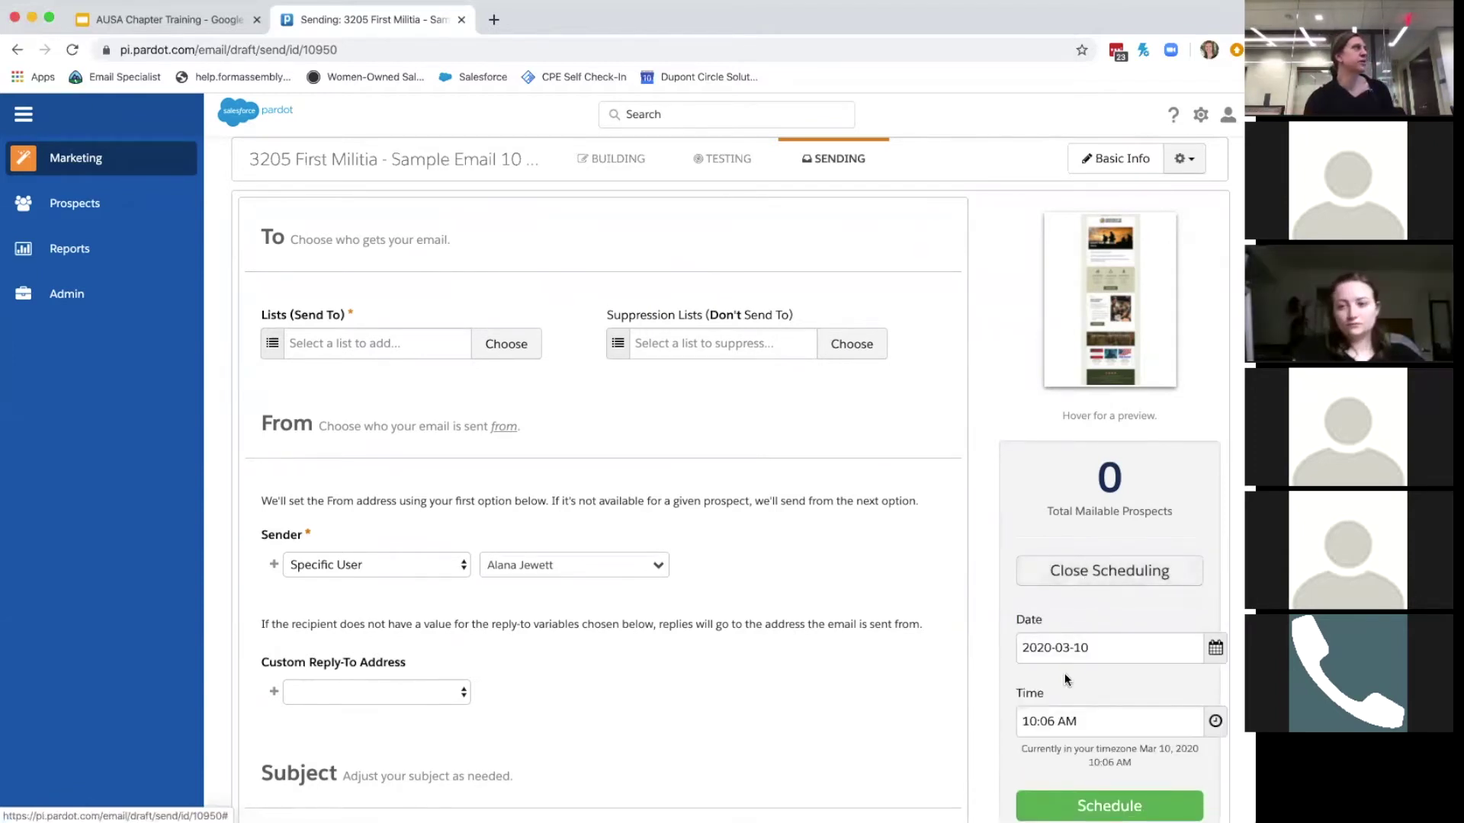
pyautogui.scroll(-2, 1065, 751)
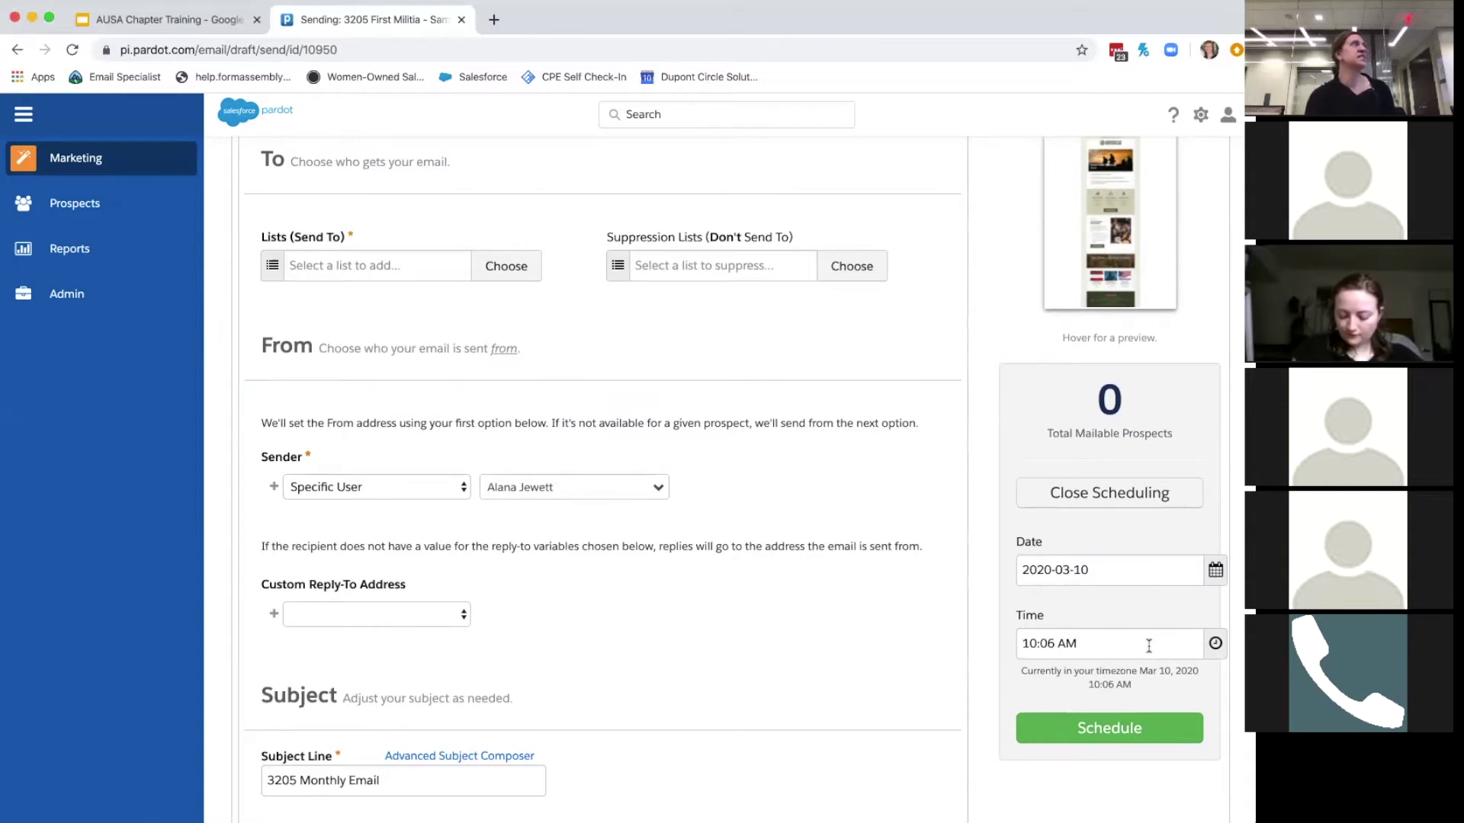
pyautogui.moveTo(128, 155)
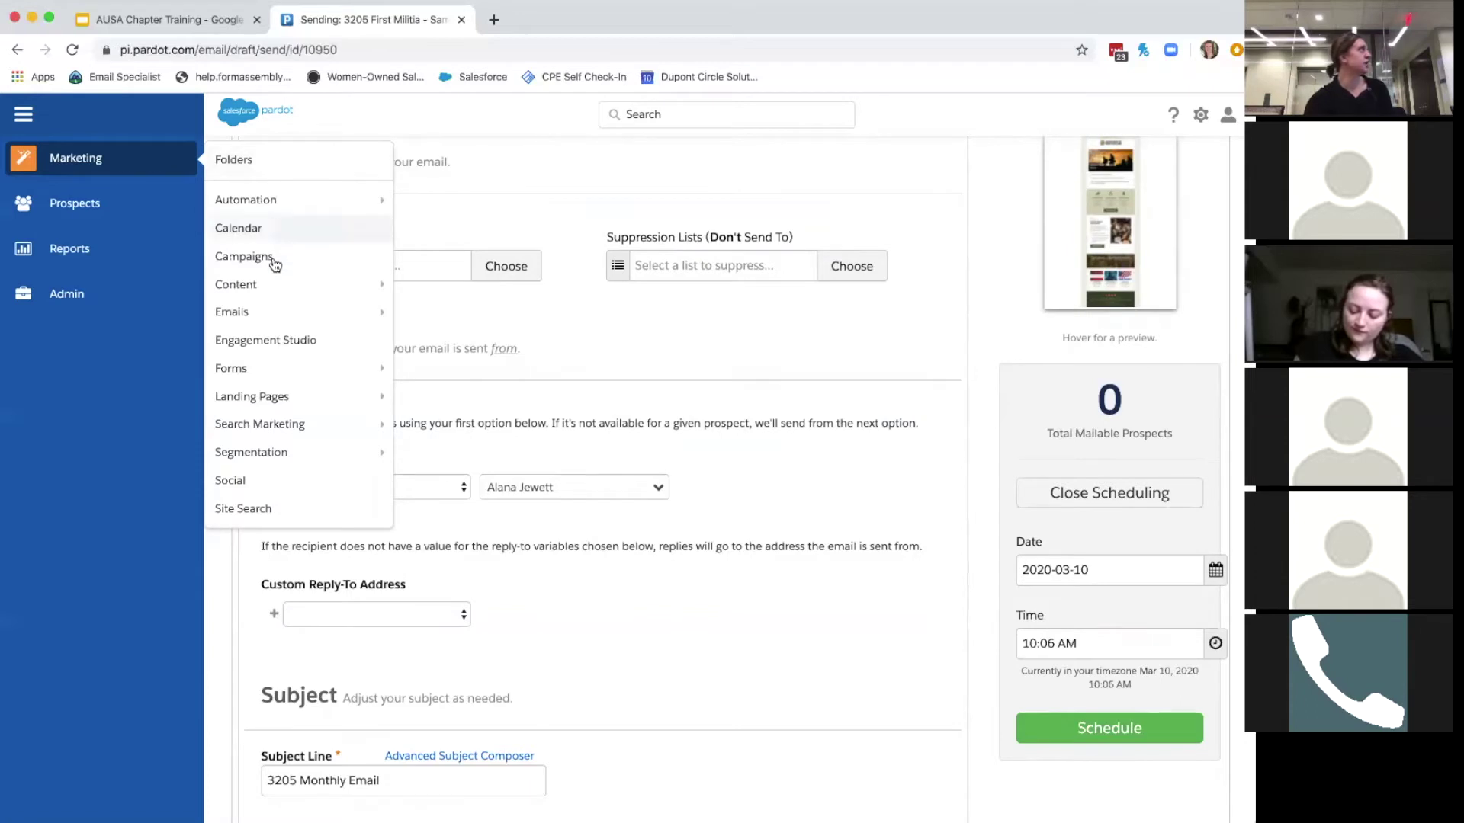
pyautogui.moveTo(269, 307)
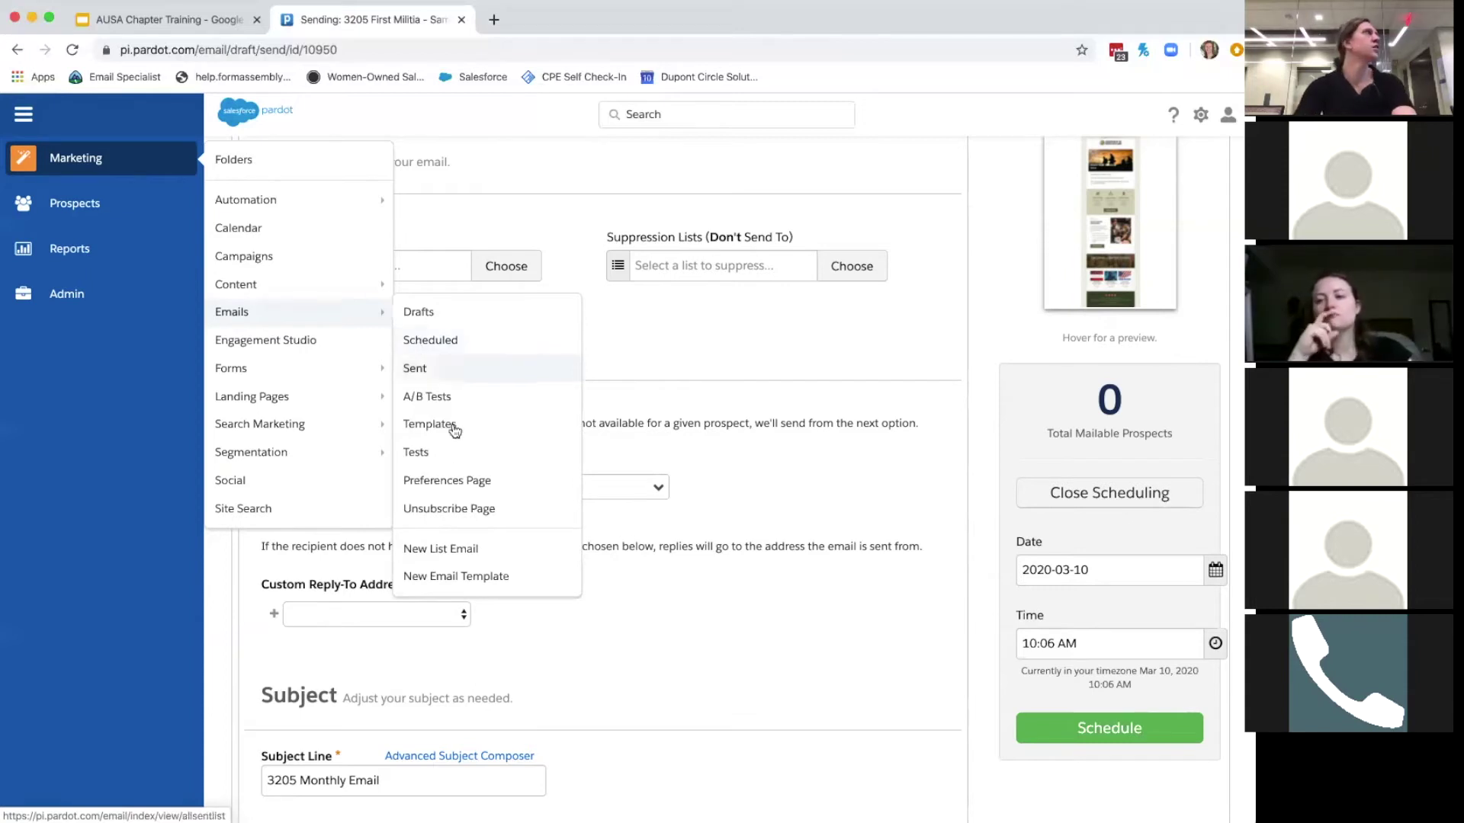
# View the send time picker and set the scheduled send date to 2020-03-13
pyautogui.click(1109, 654)
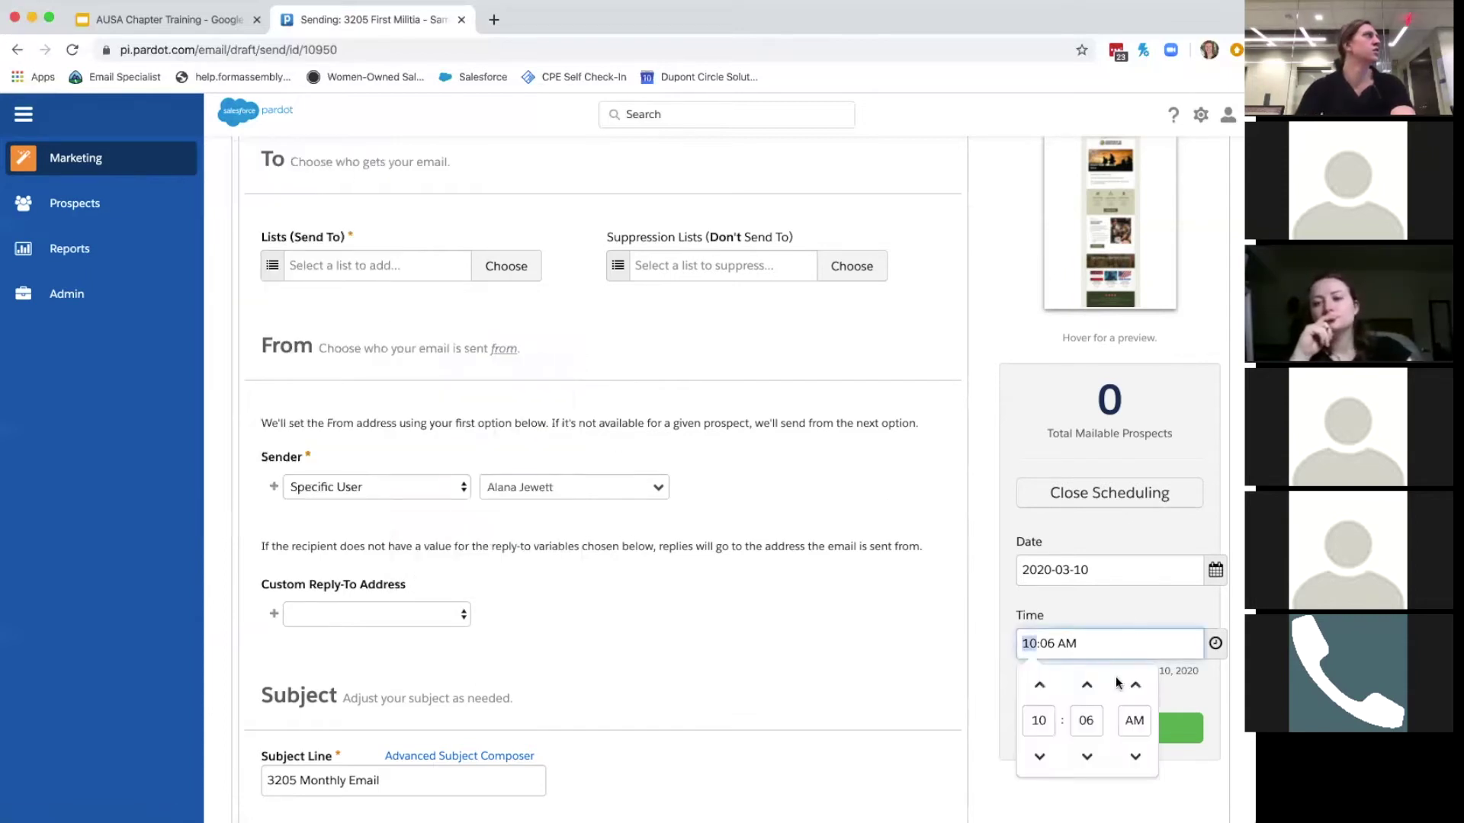
pyautogui.click(1064, 577)
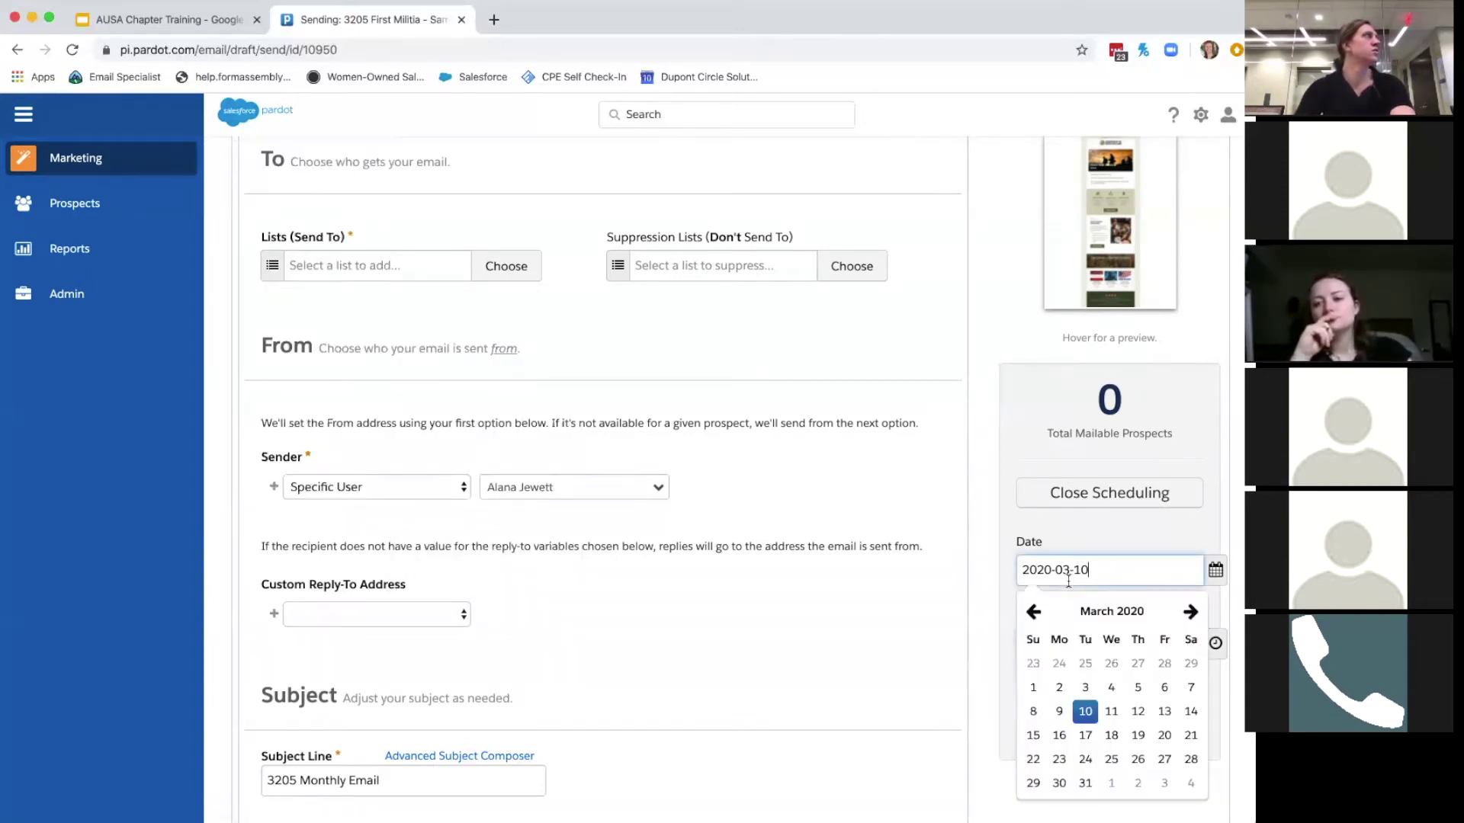
pyautogui.click(1162, 712)
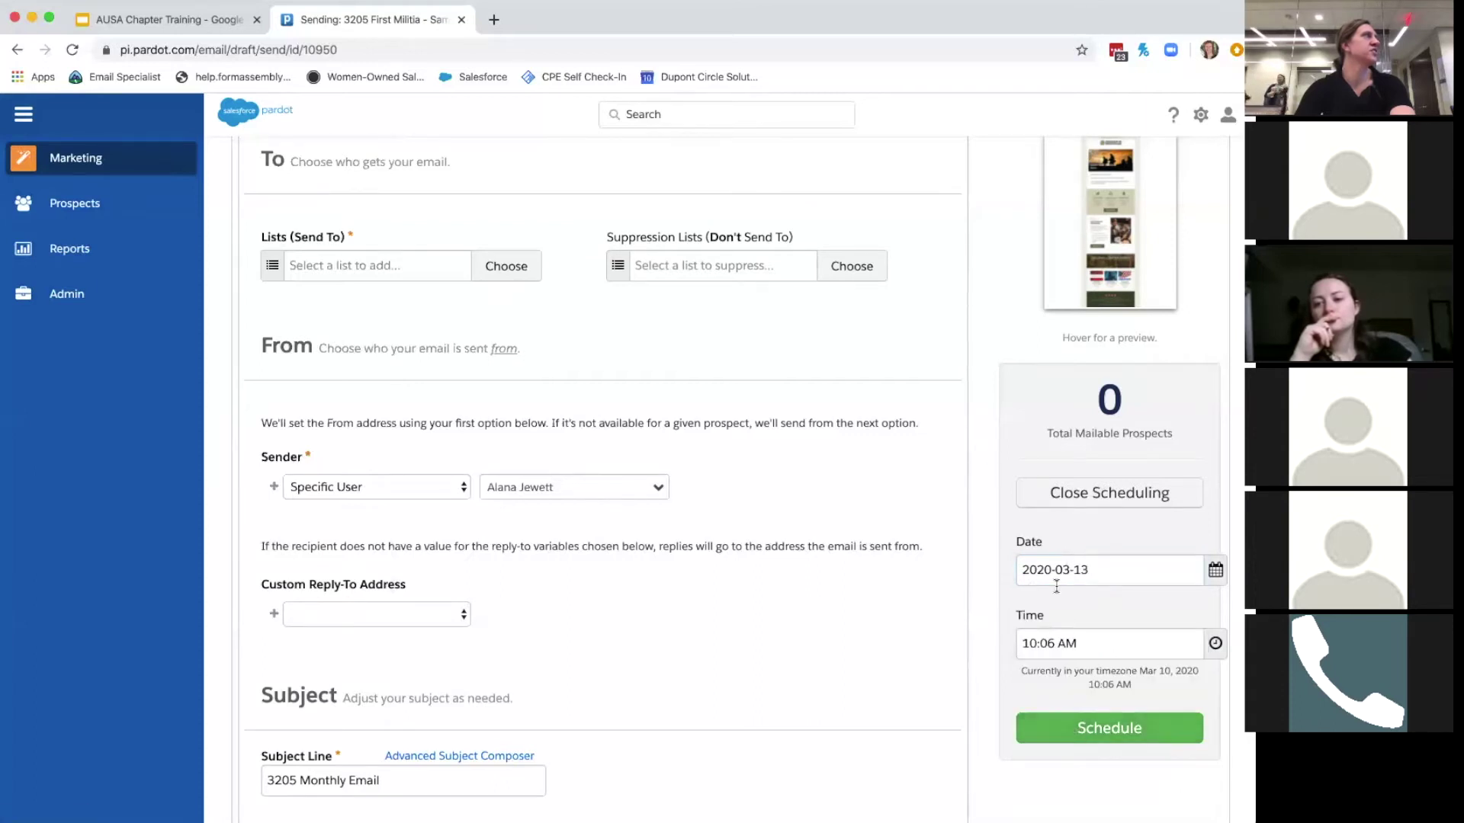
# Set the send date to 2020-03-20 and try to schedule the email for 10:06 AM
pyautogui.click(1097, 570)
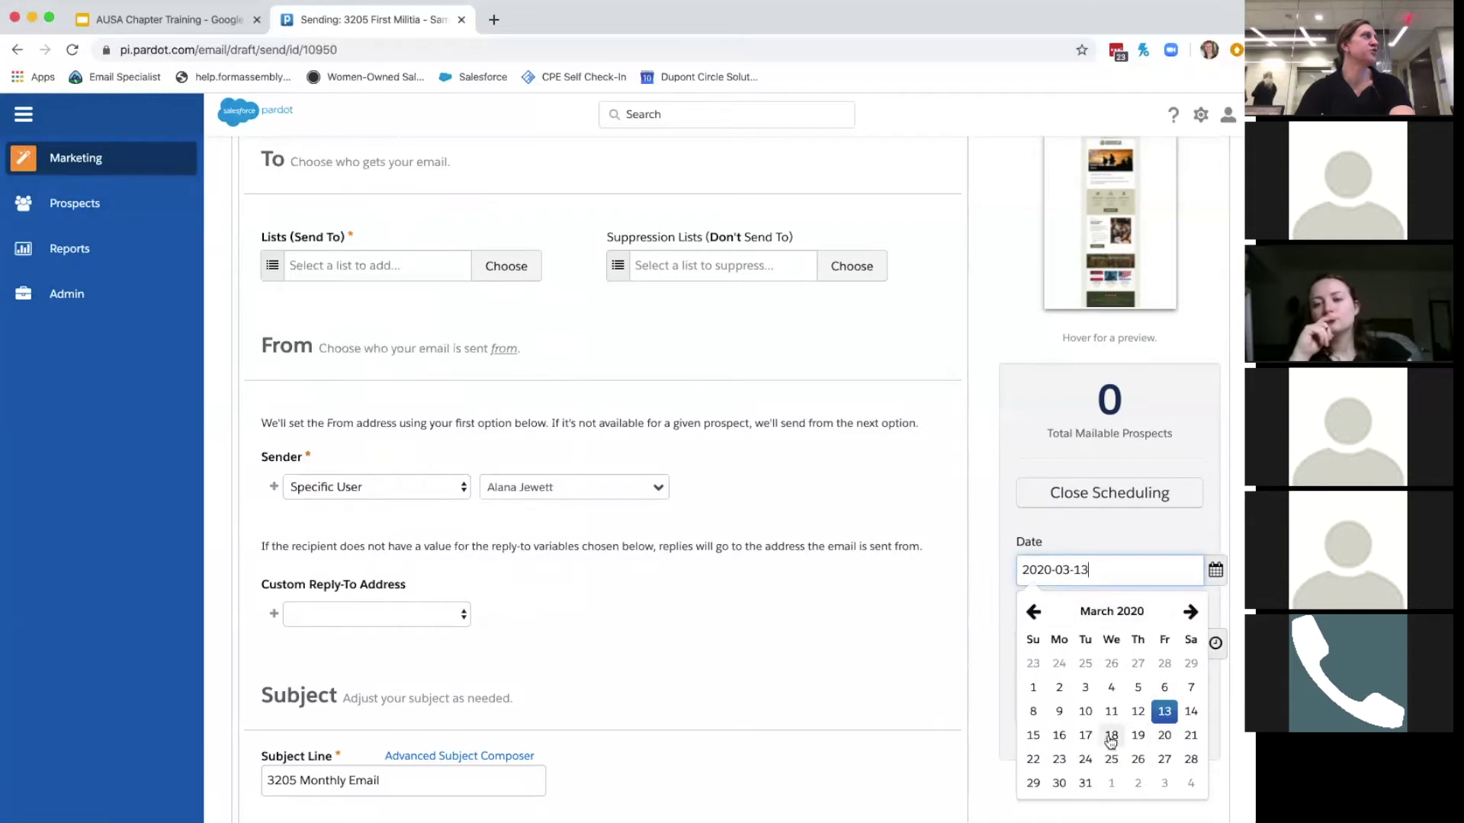
pyautogui.click(1164, 736)
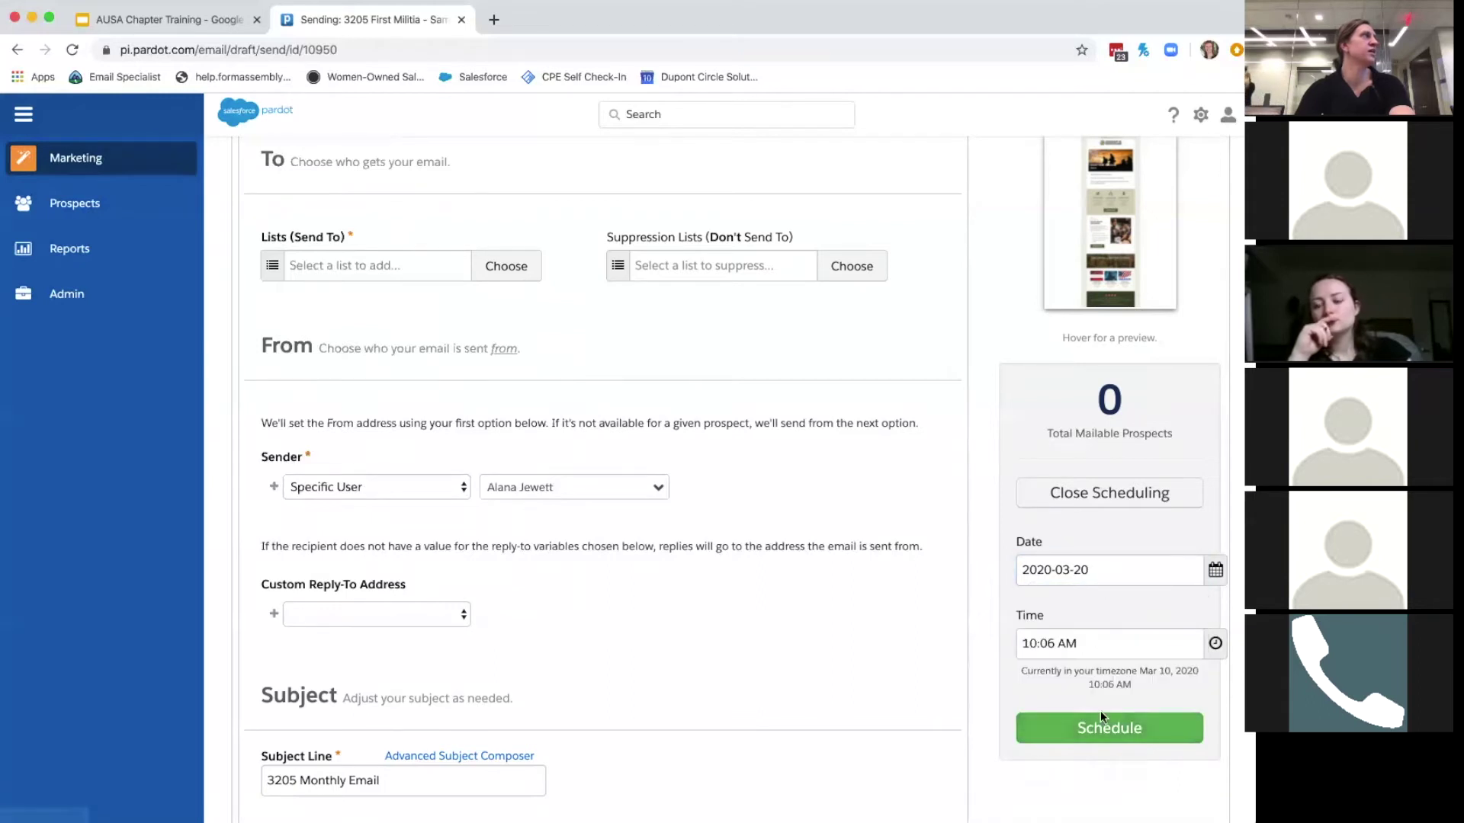
pyautogui.click(1101, 730)
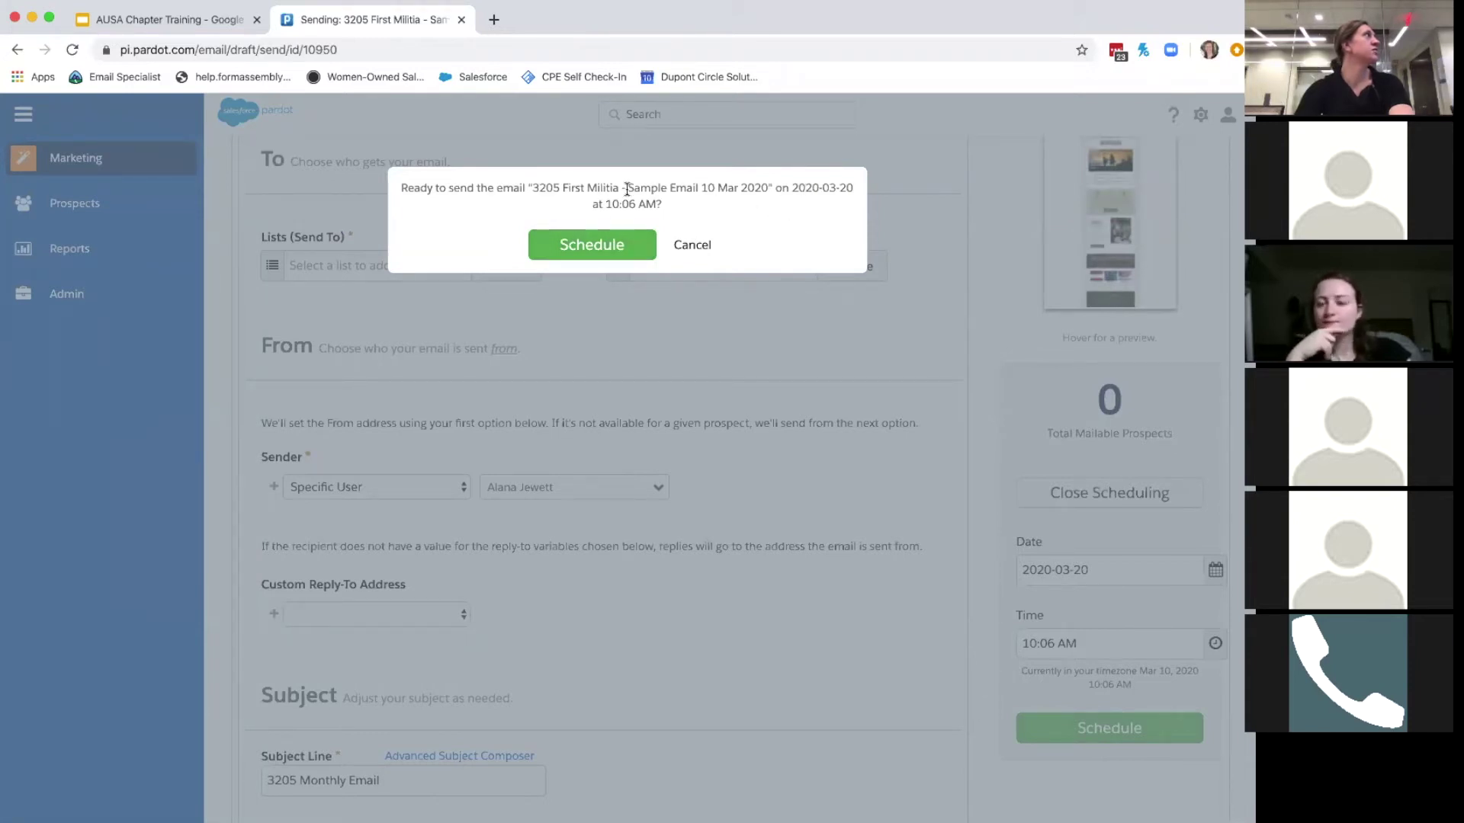
pyautogui.click(568, 248)
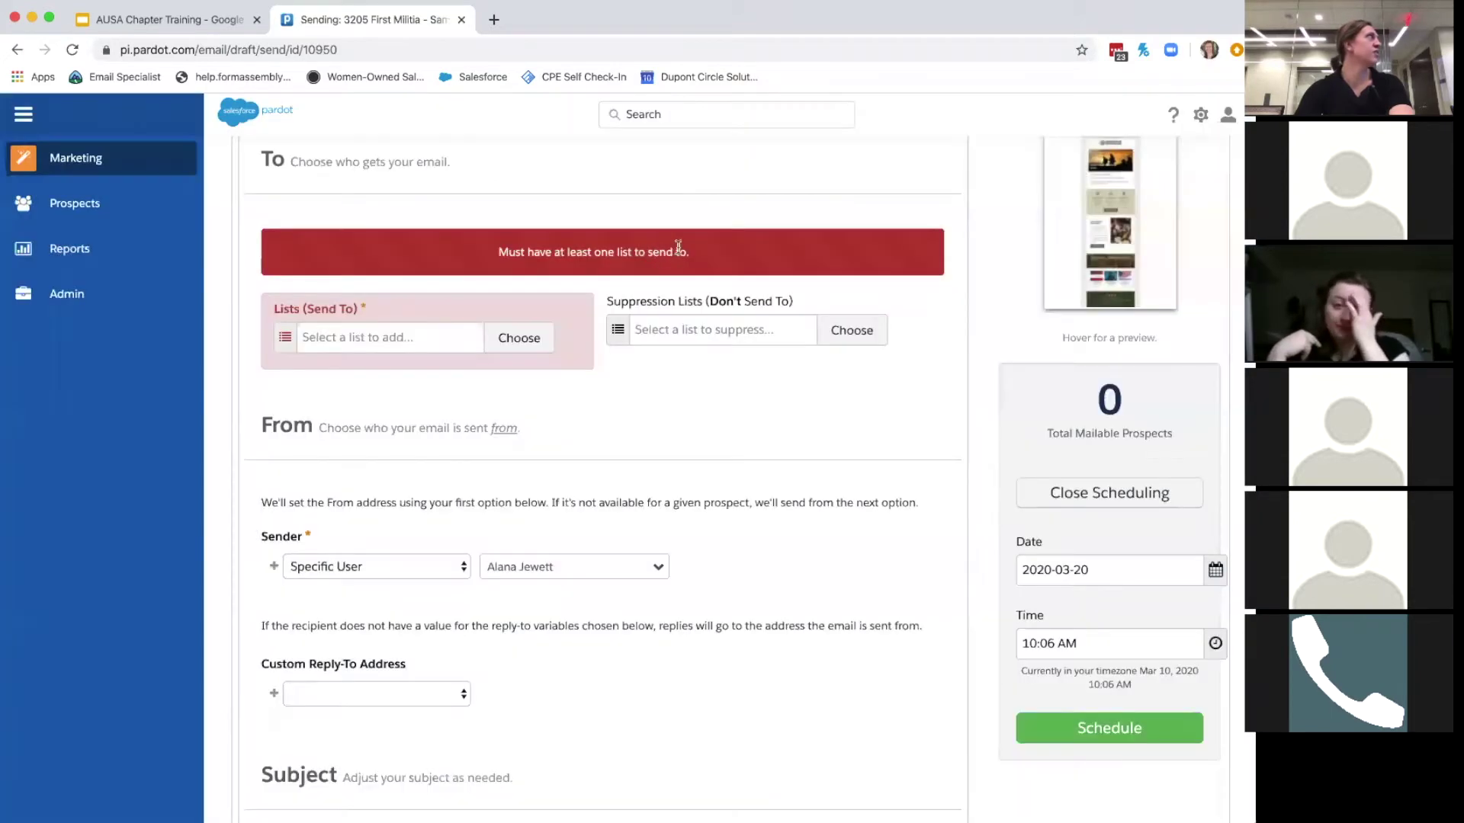
# Look through the lists available as recipients for the email and close the chooser without selecting one
pyautogui.click(404, 336)
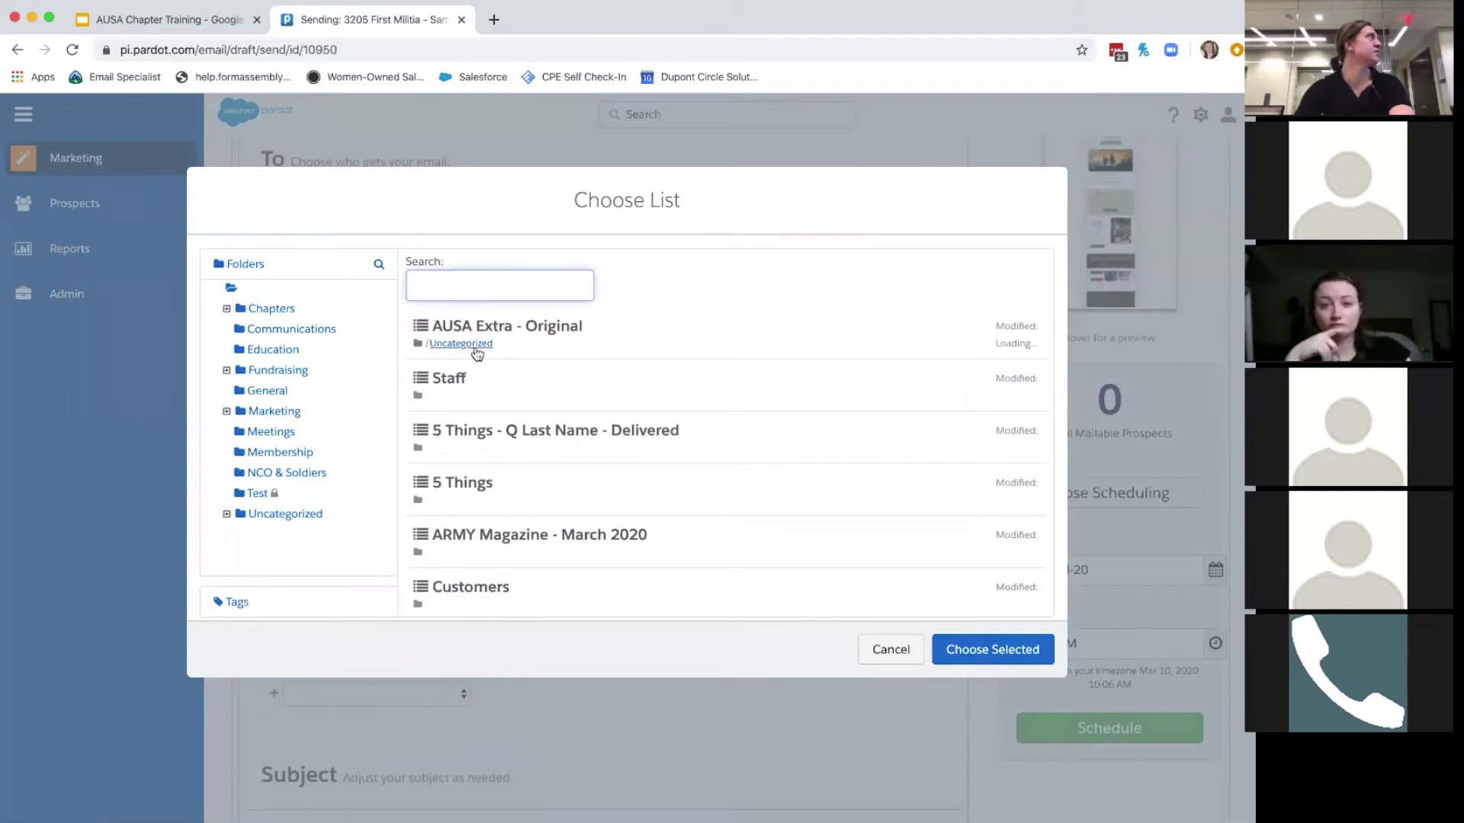
pyautogui.scroll(-15, 503, 461)
pyautogui.scroll(15, 503, 461)
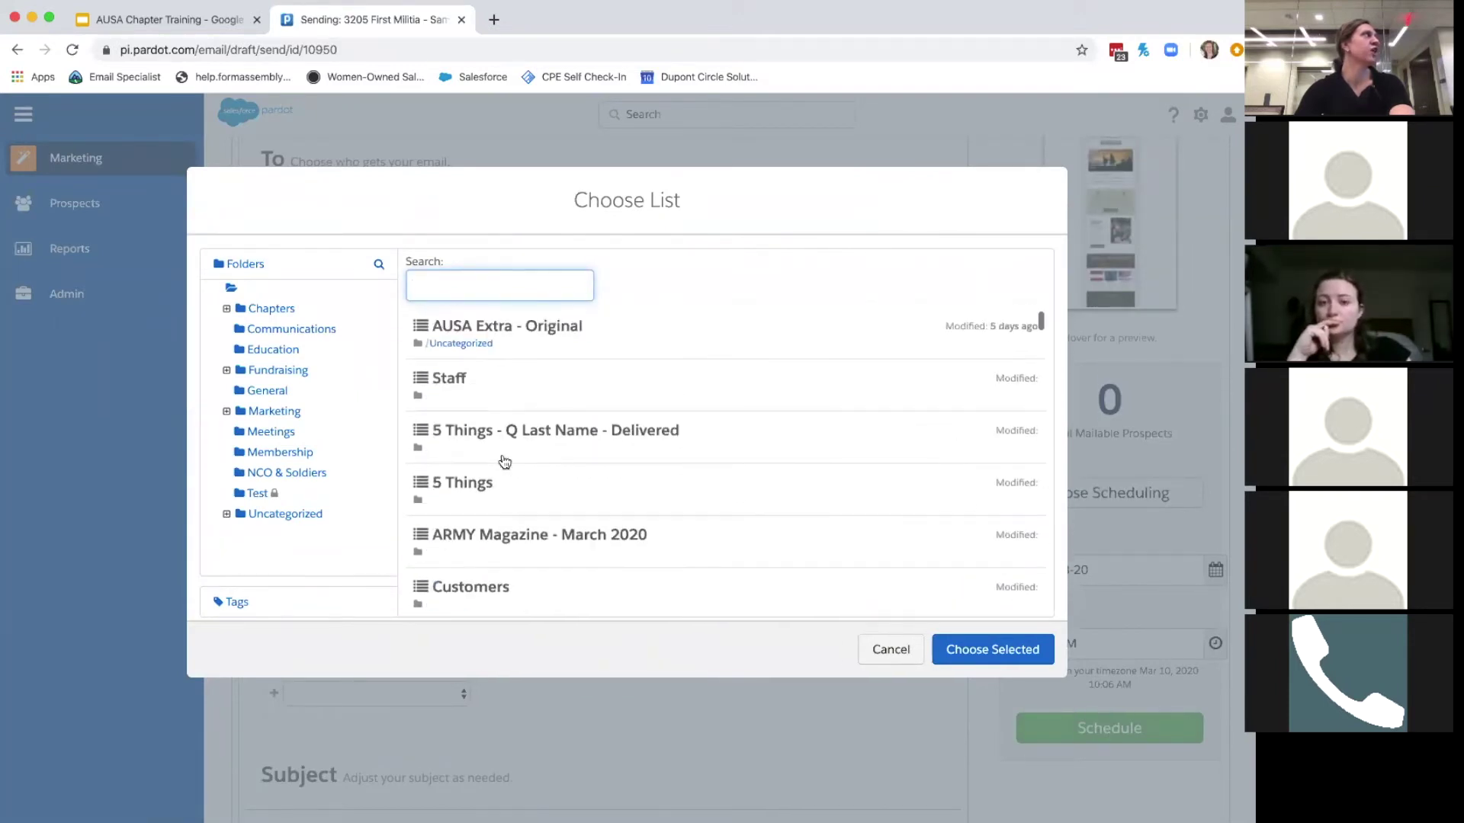
pyautogui.click(890, 650)
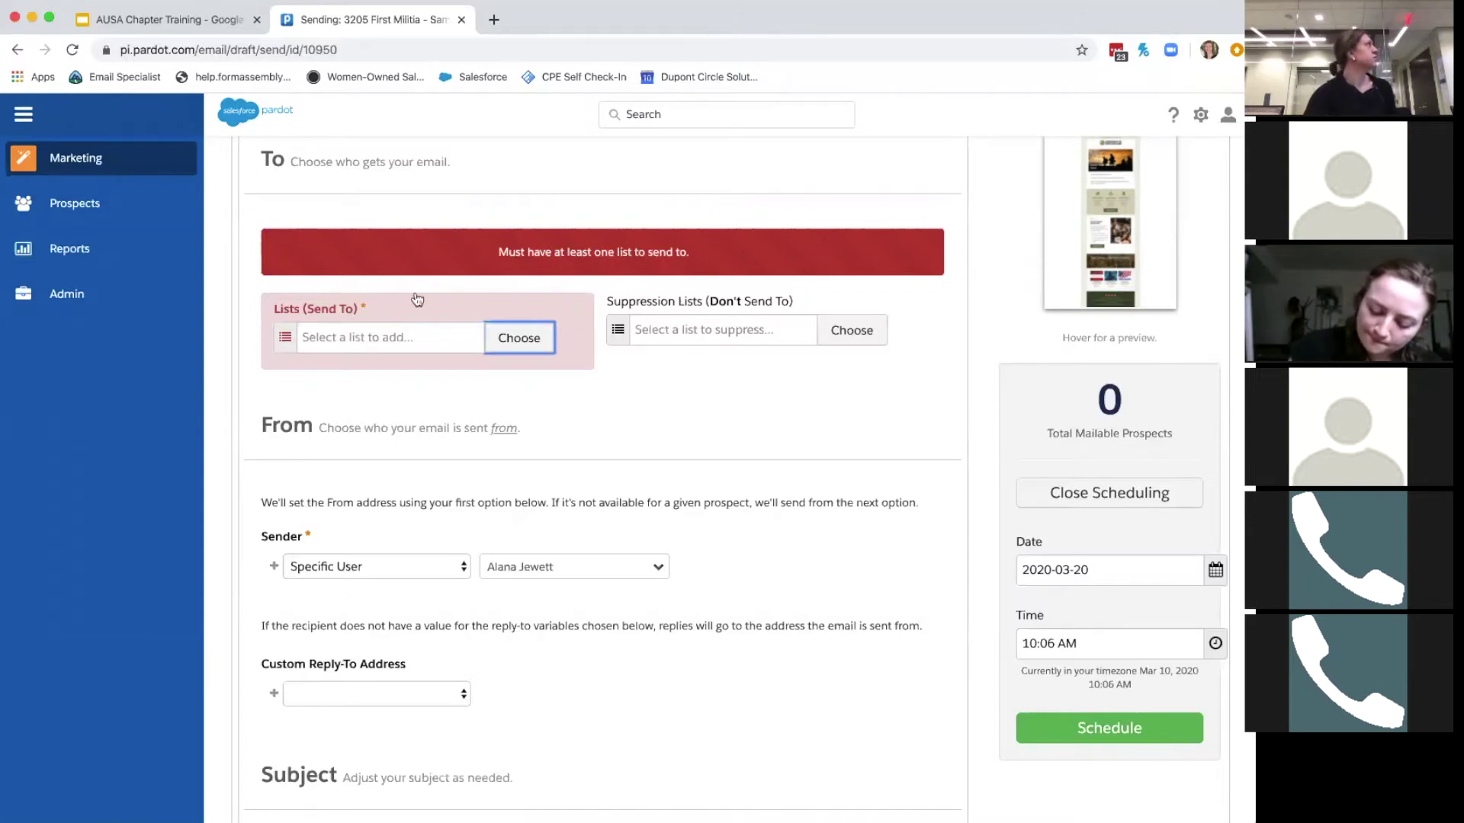
pyautogui.moveTo(95, 156)
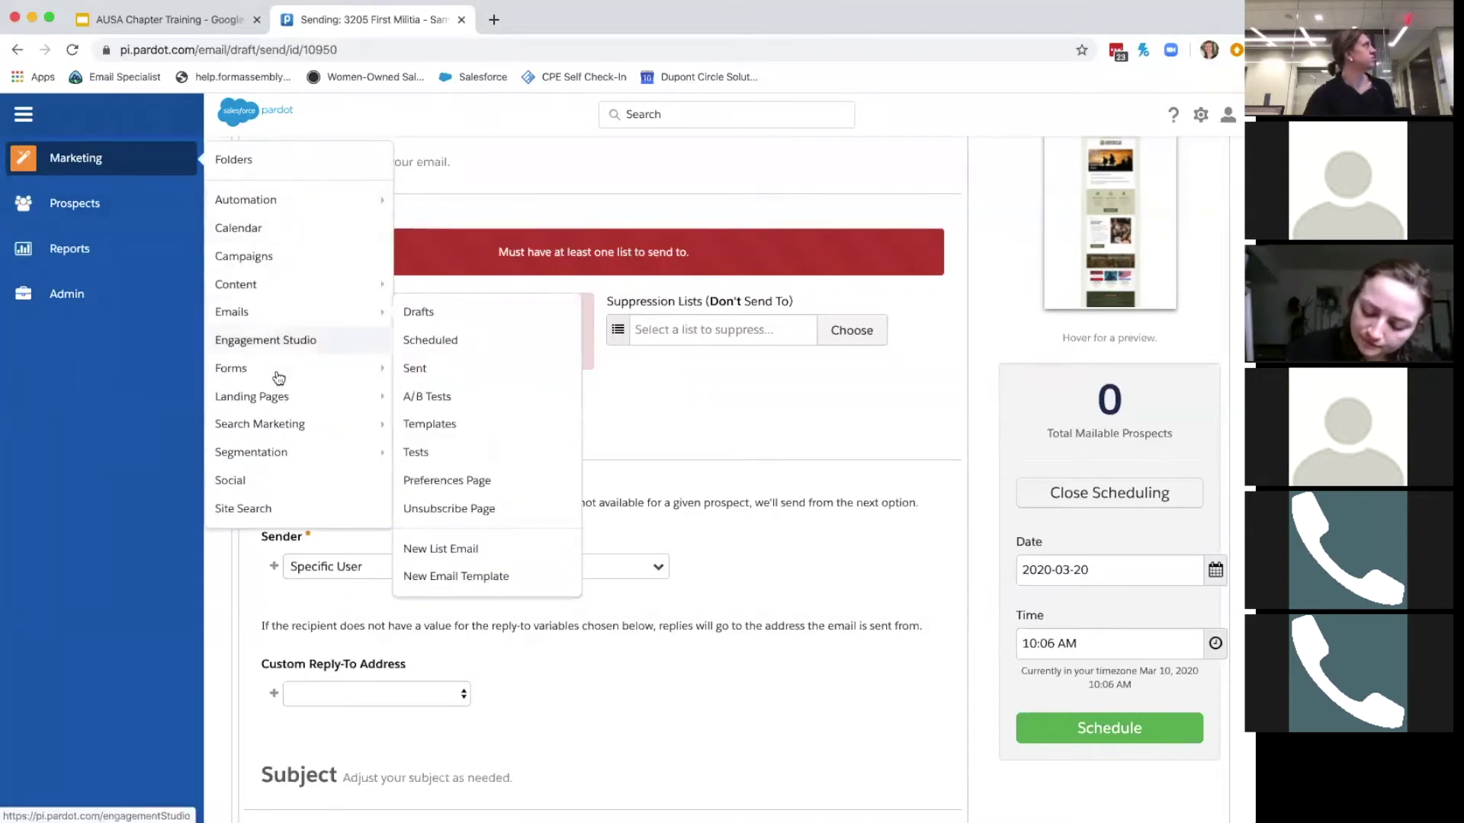
pyautogui.moveTo(284, 314)
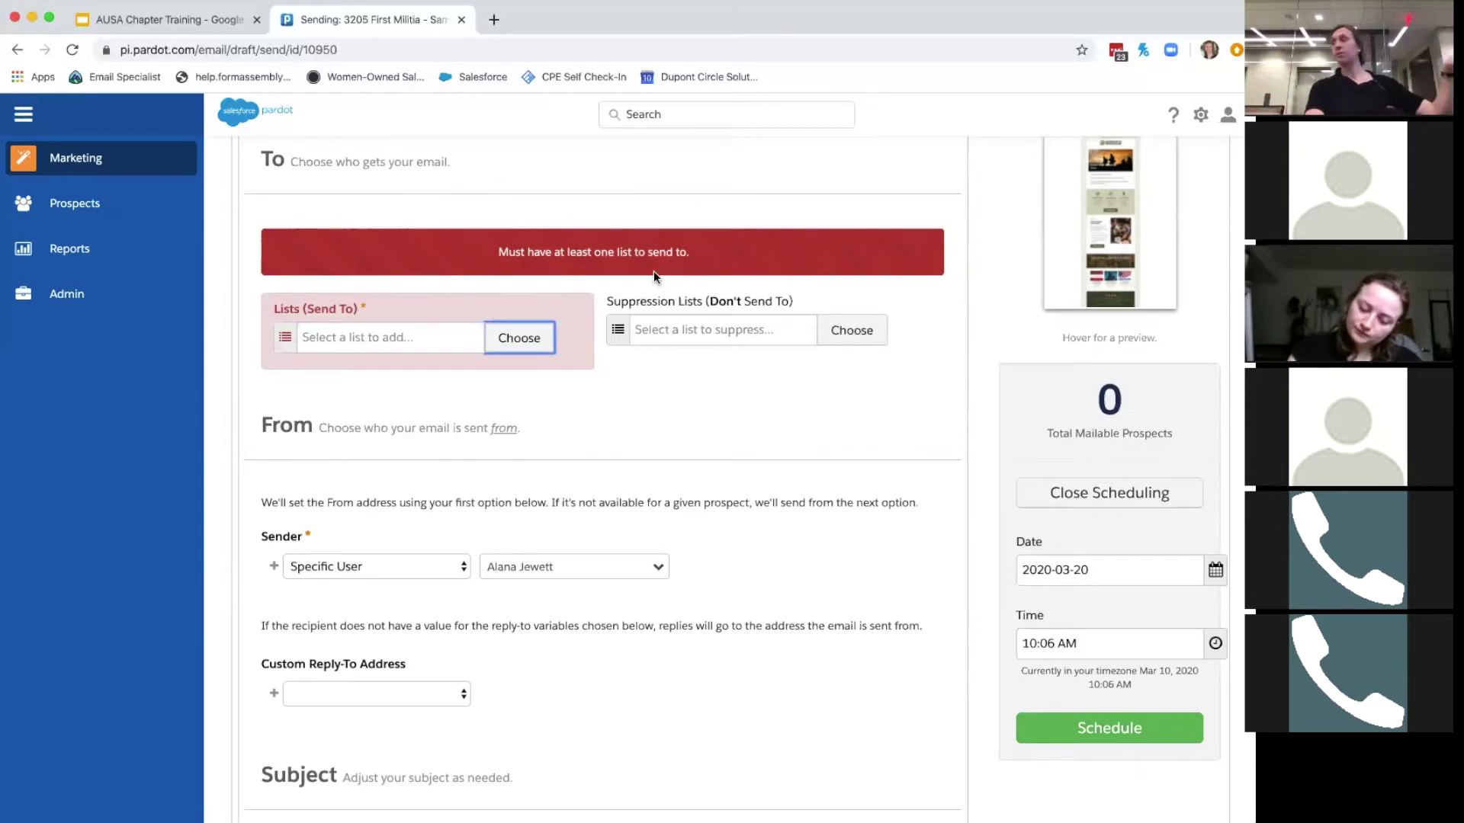
pyautogui.scroll(3, 653, 276)
pyautogui.scroll(-1, 653, 271)
# Open the sent list emails and look over the details of the Test Renewal Template email
pyautogui.moveTo(148, 161)
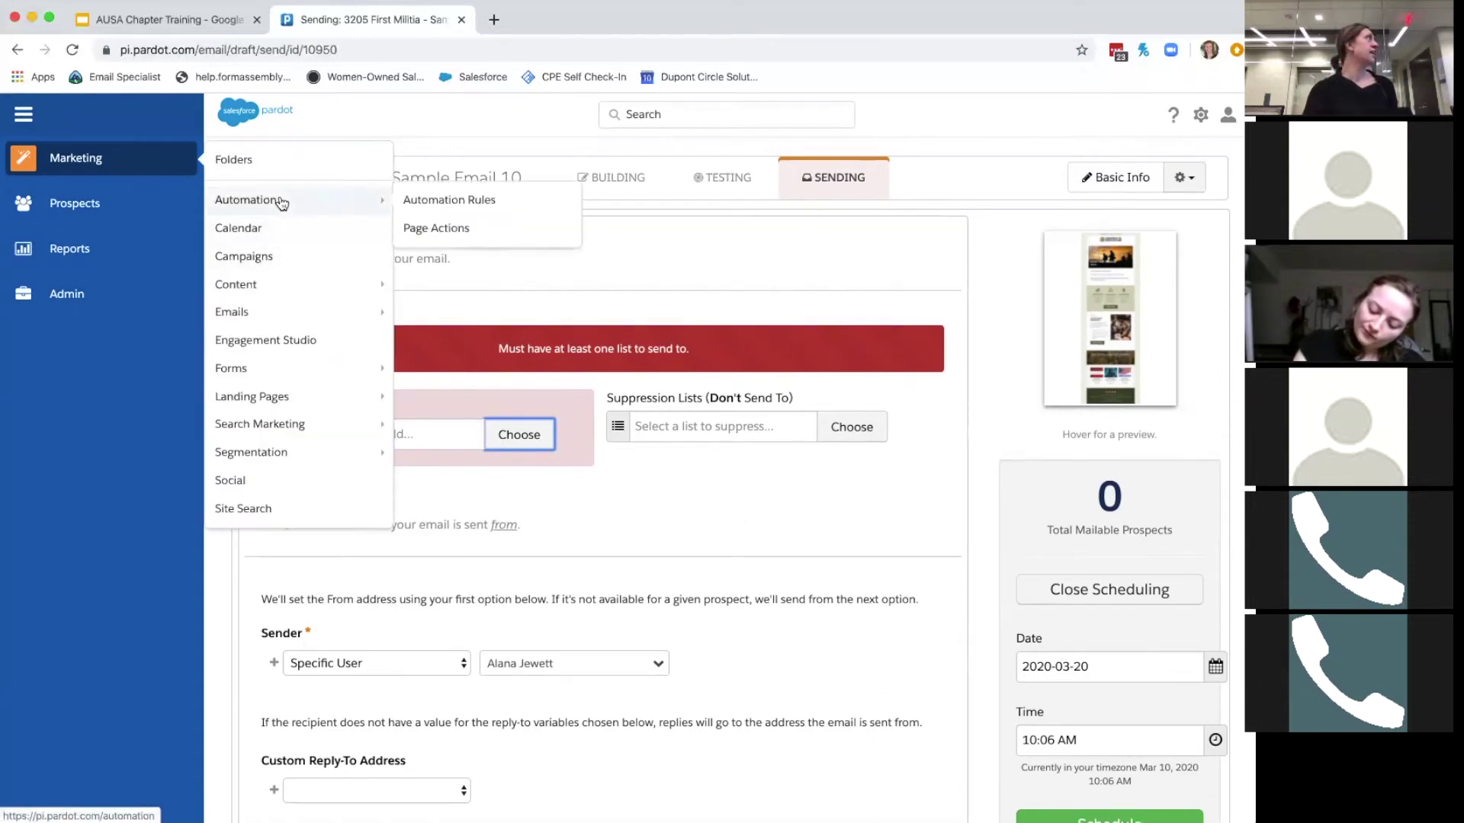
pyautogui.moveTo(281, 315)
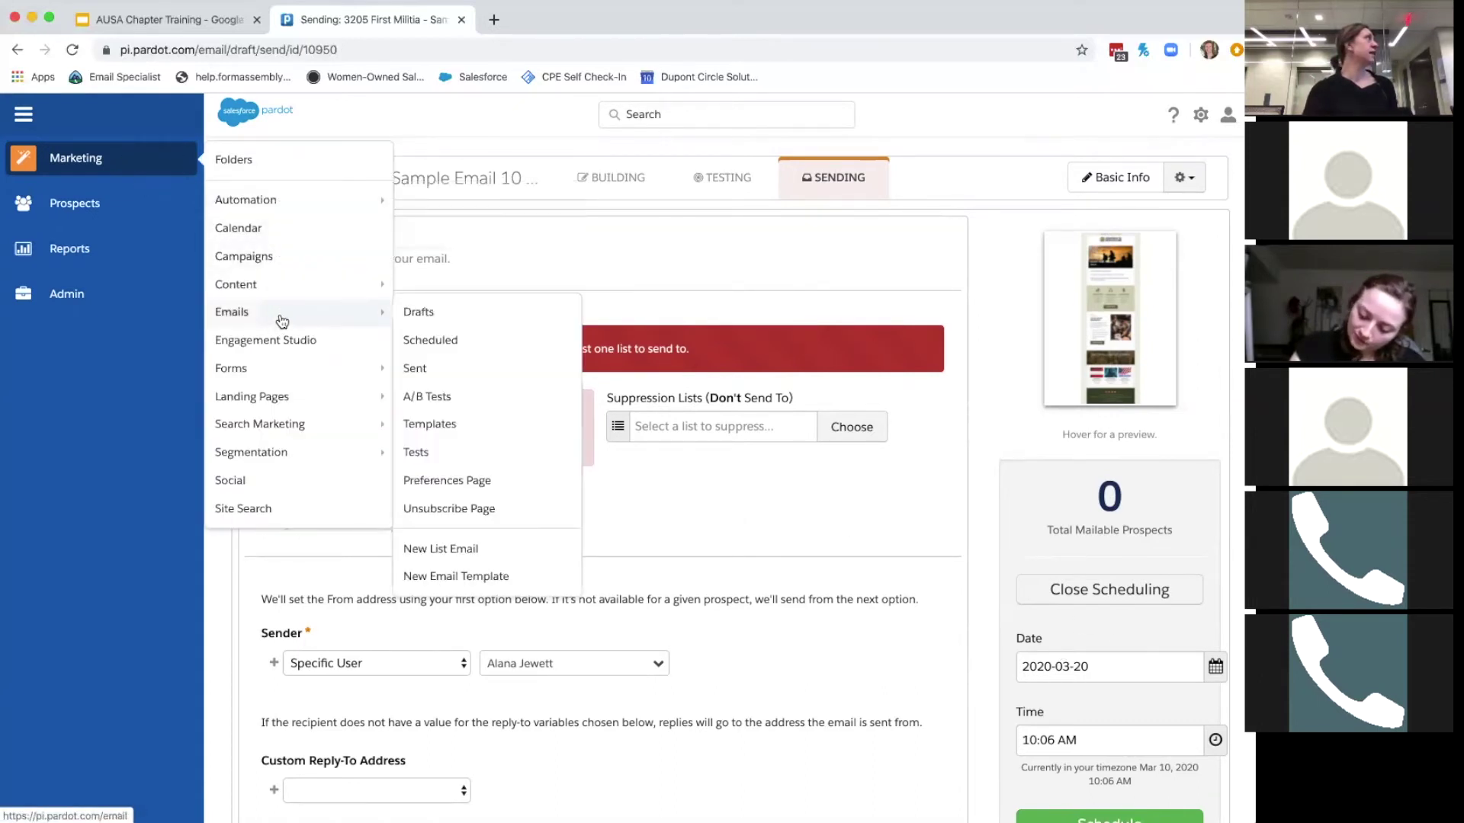
pyautogui.click(433, 371)
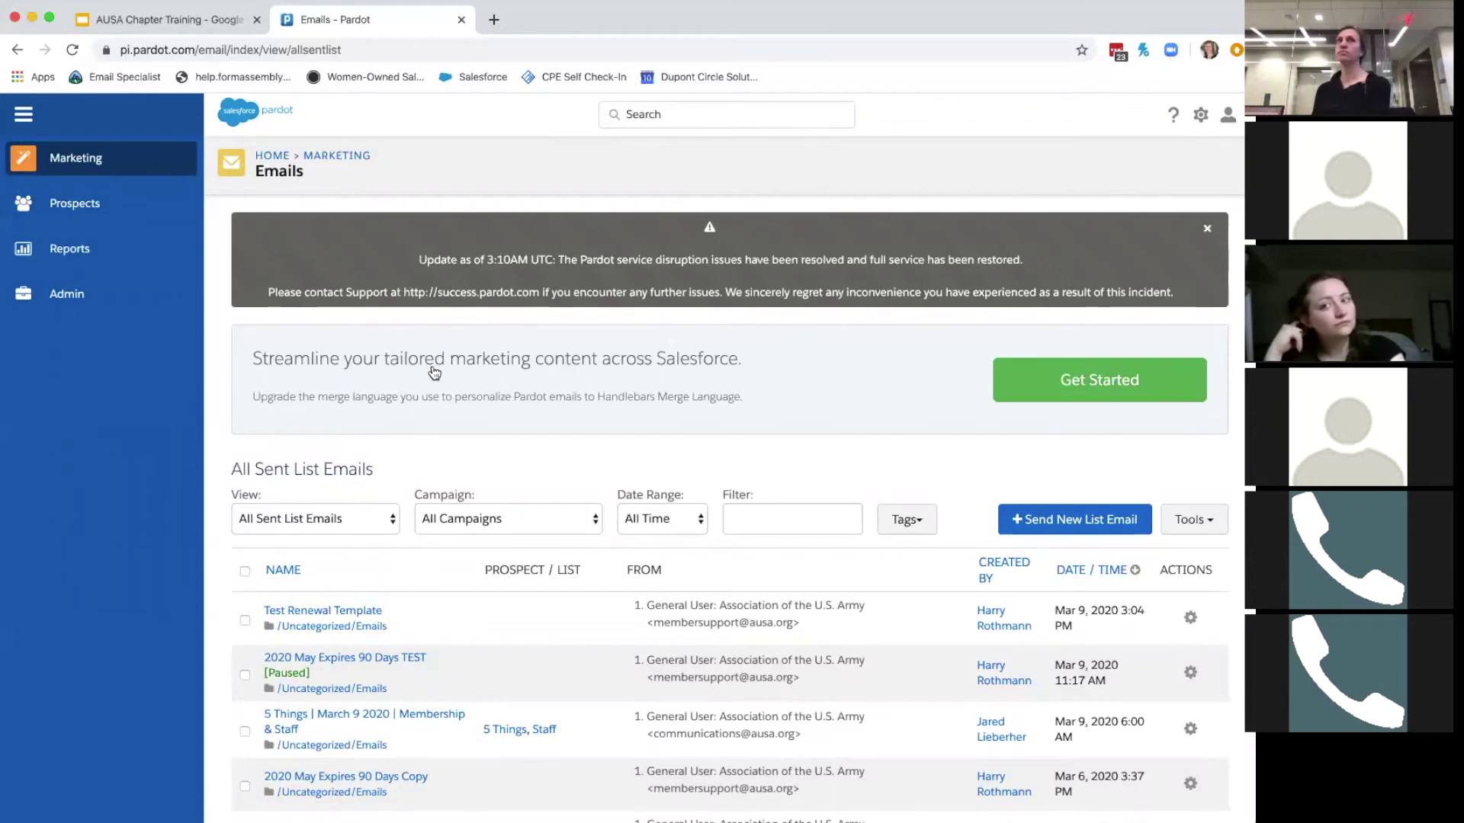
pyautogui.click(336, 612)
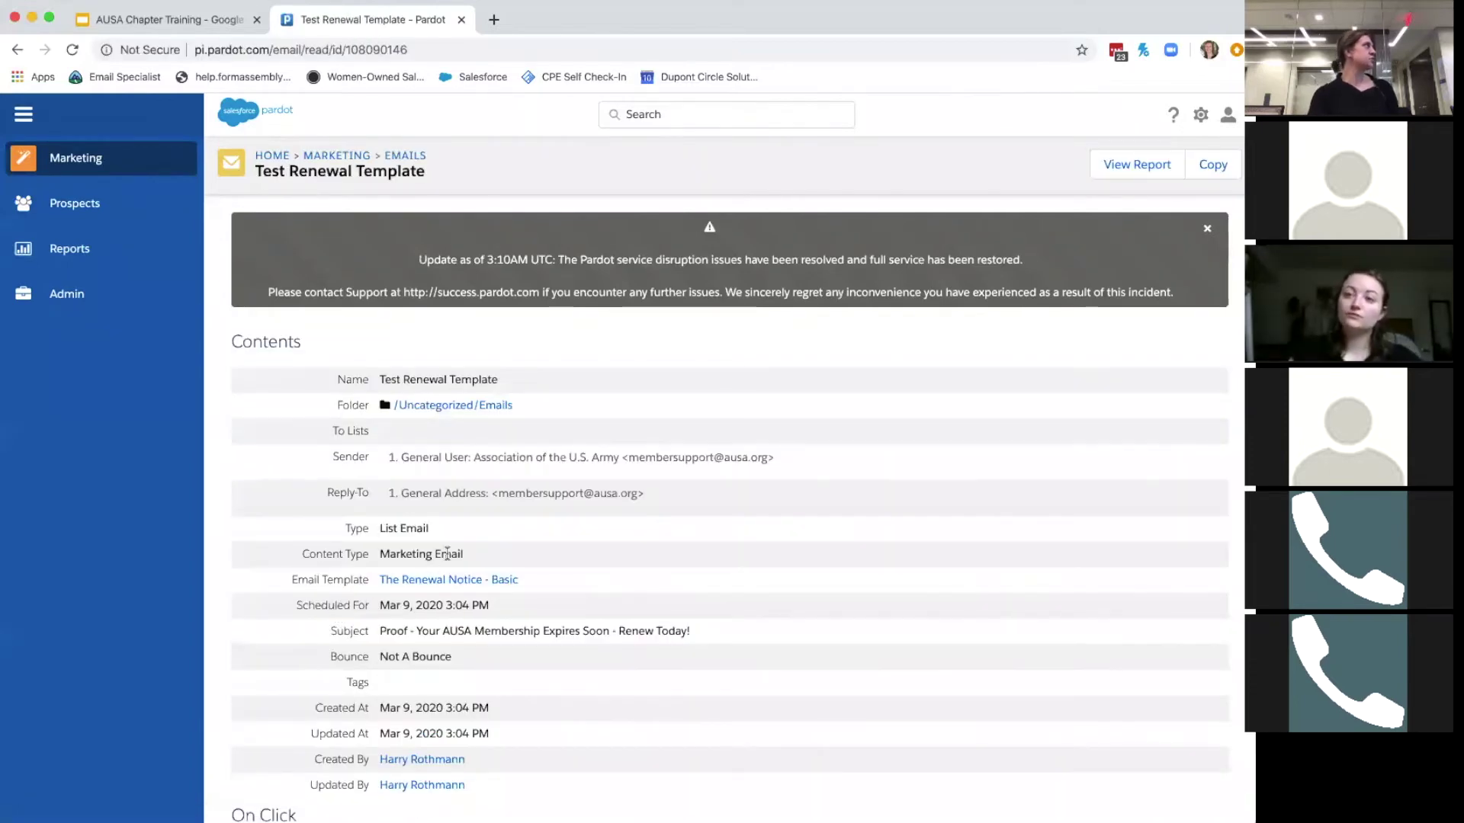
pyautogui.scroll(-10, 442, 554)
pyautogui.scroll(10, 459, 550)
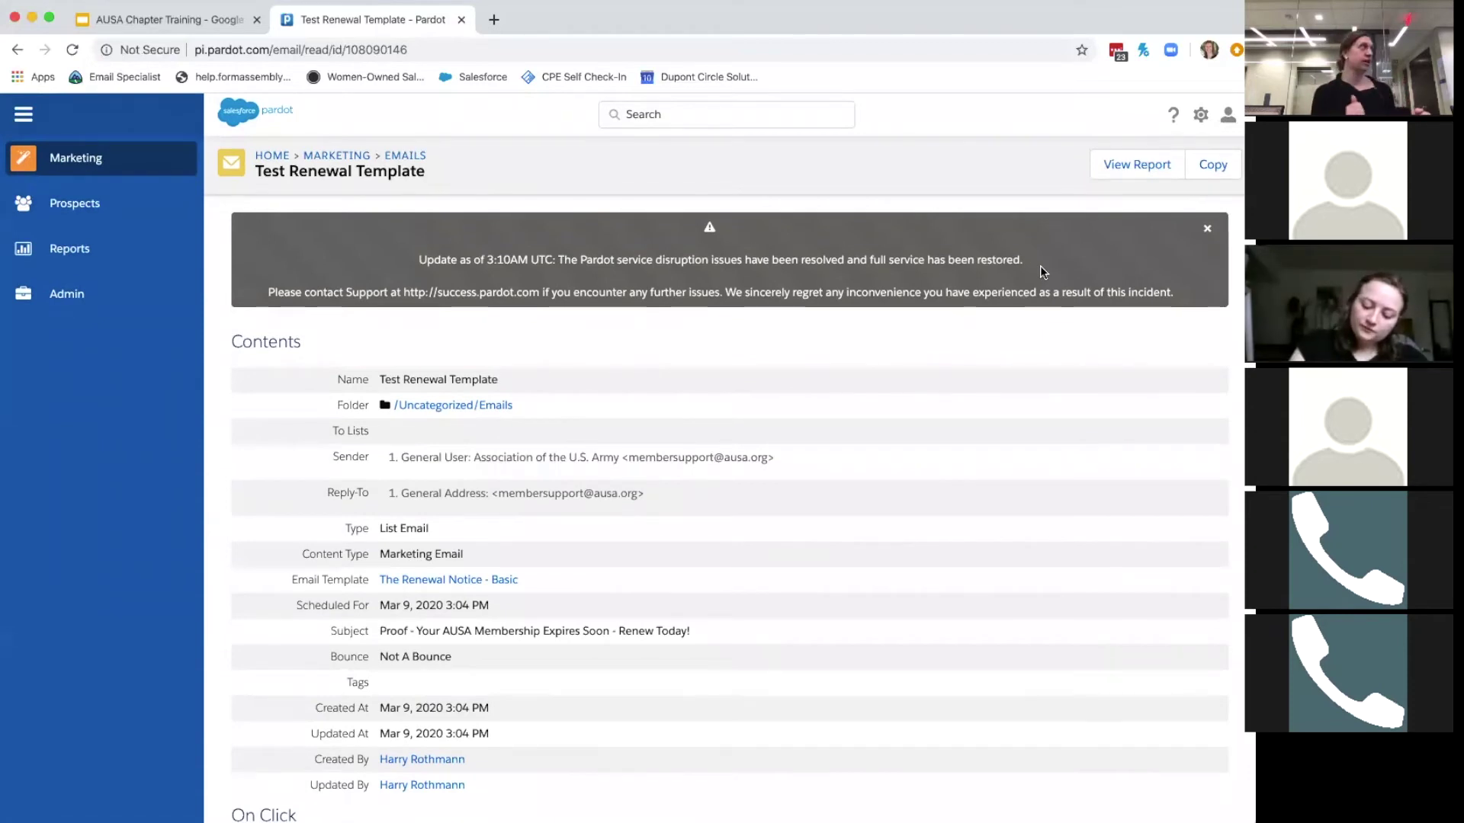
# View the basic information form for a copy of the Test Renewal Template email and cancel the copy
pyautogui.click(1221, 175)
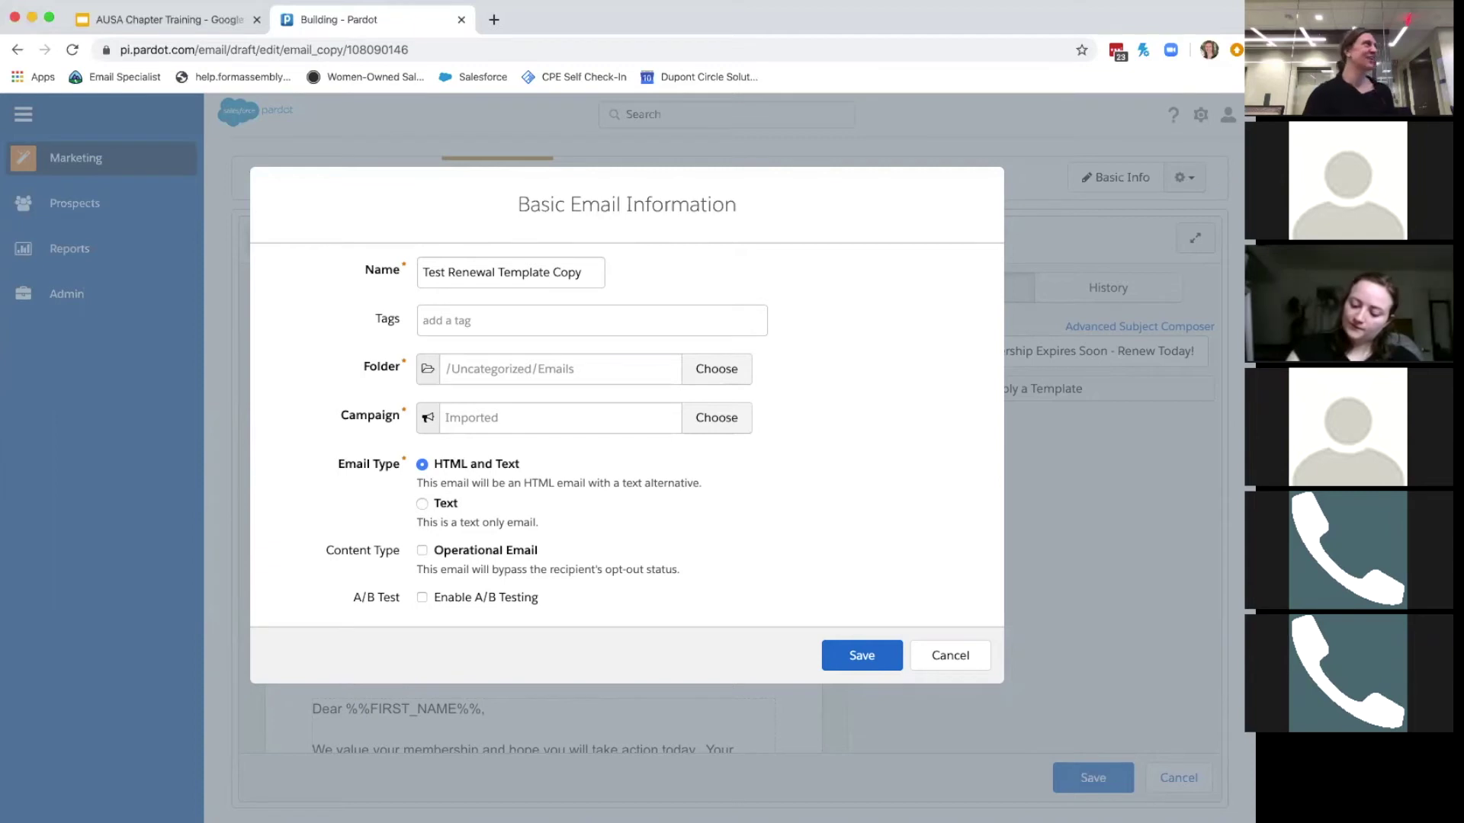
pyautogui.click(950, 656)
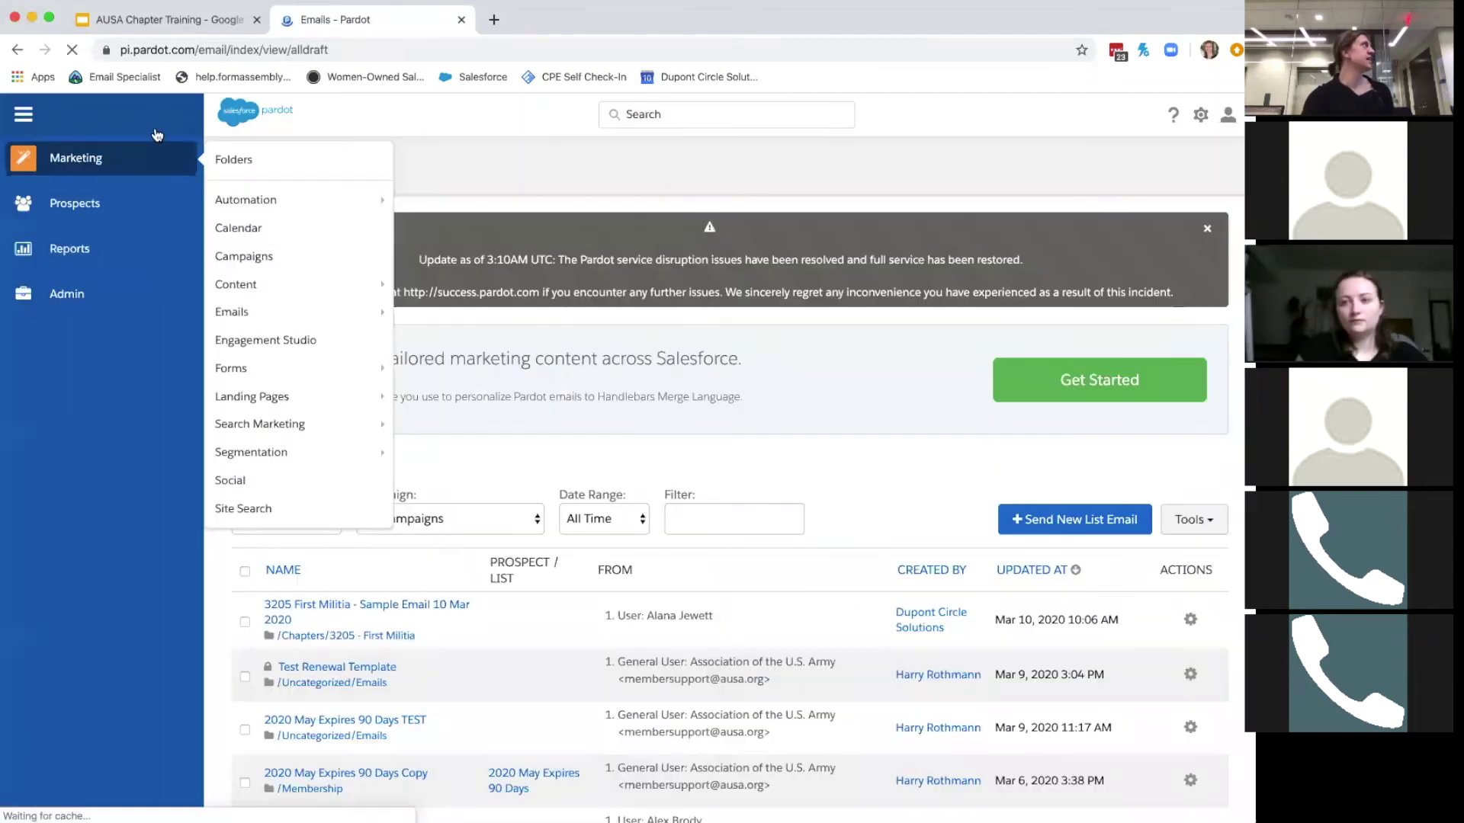
pyautogui.moveTo(106, 158)
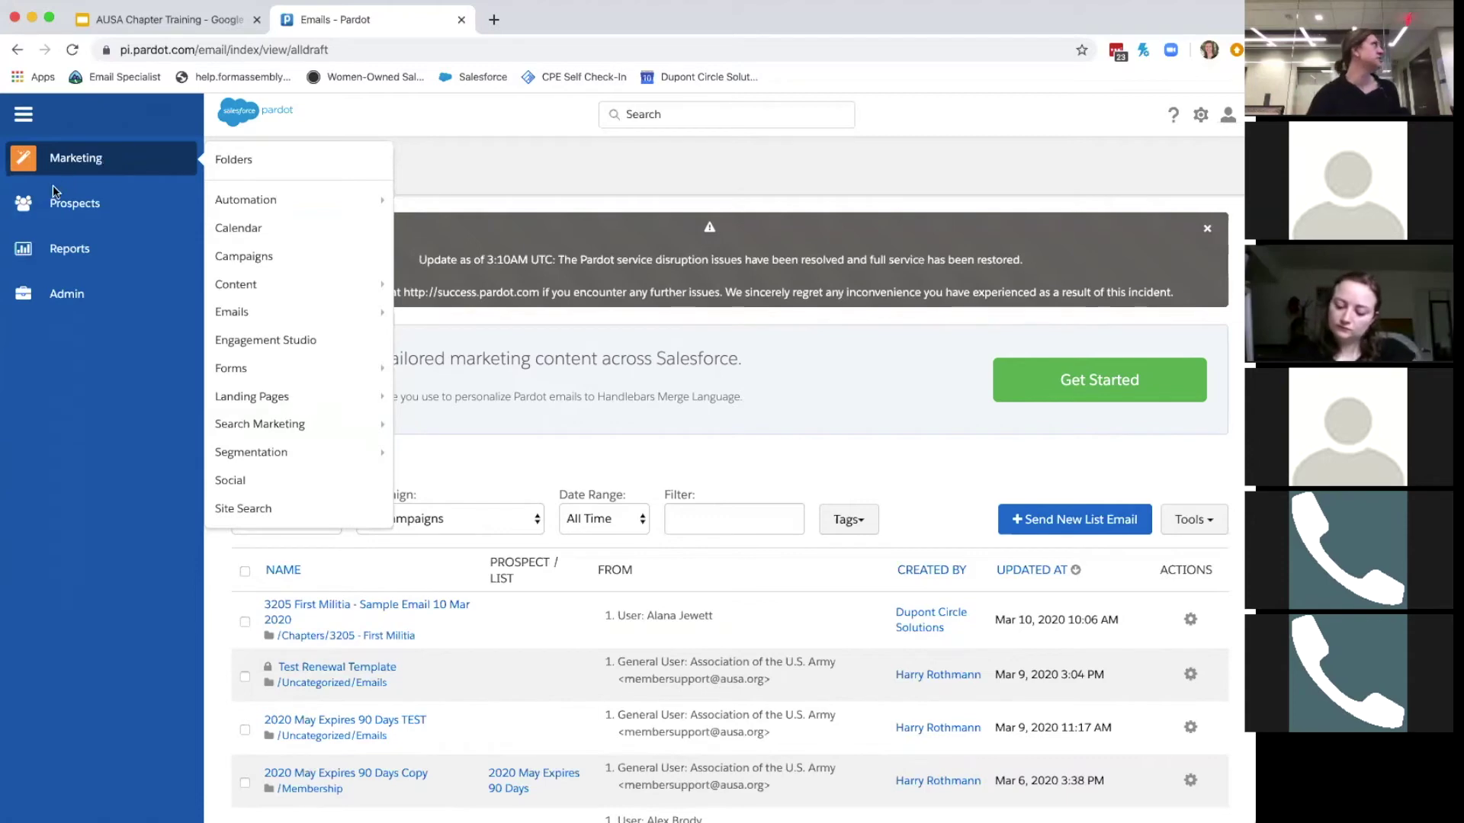
# Open the list email statistics report and look over the sent emails and their metrics
pyautogui.moveTo(74, 241)
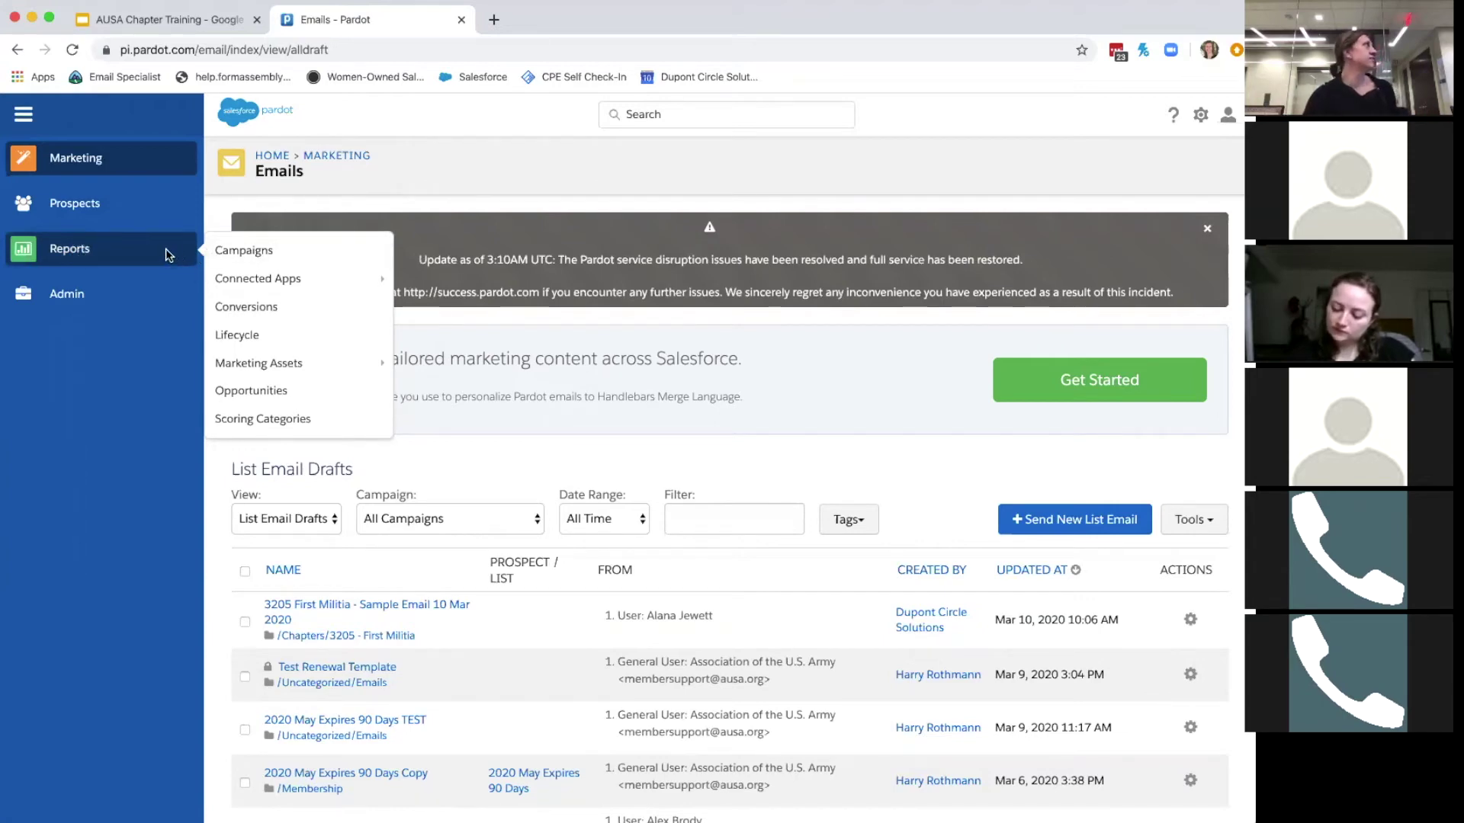
pyautogui.moveTo(308, 372)
pyautogui.moveTo(447, 402)
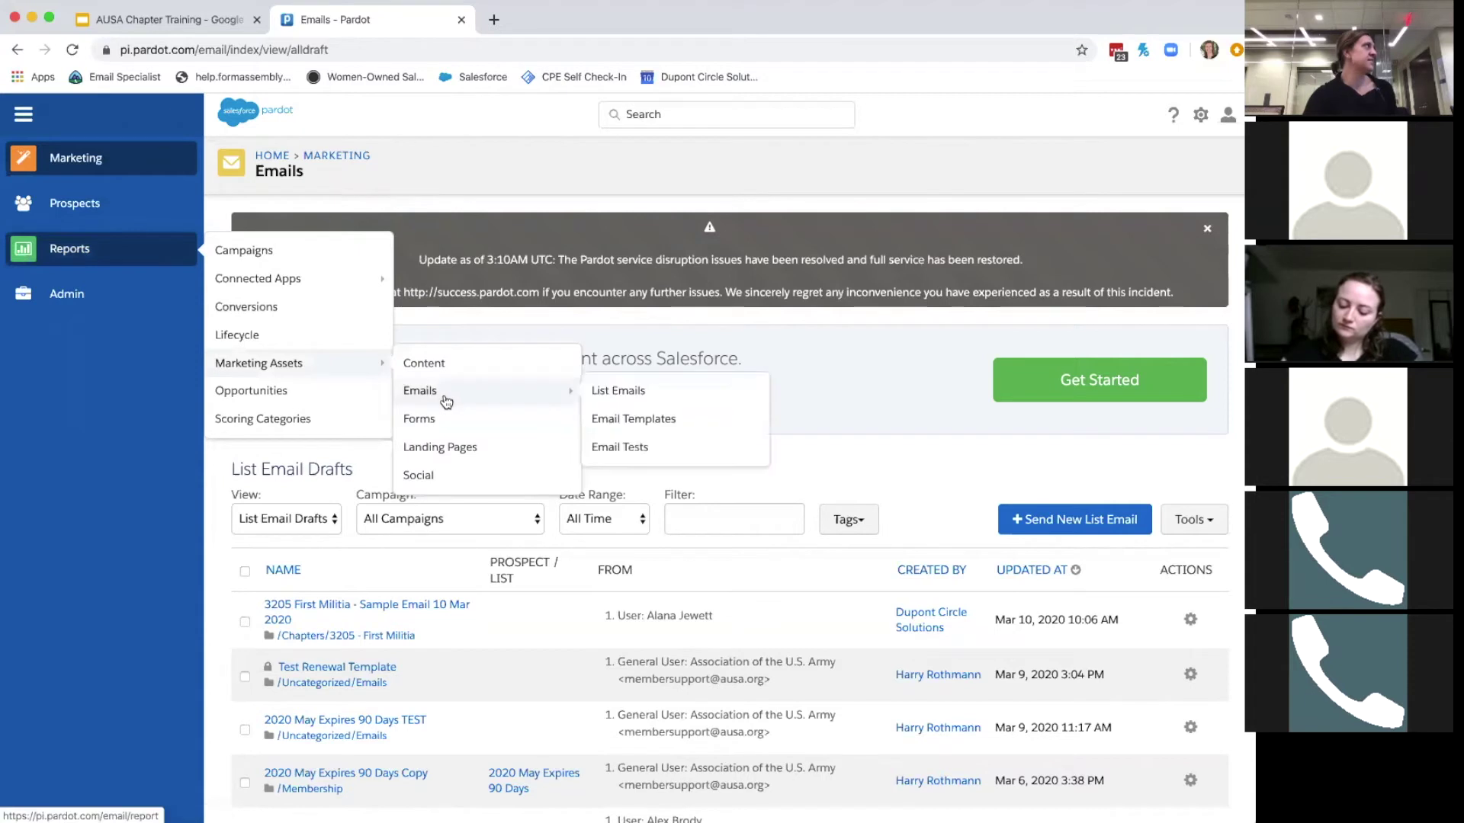
pyautogui.click(629, 399)
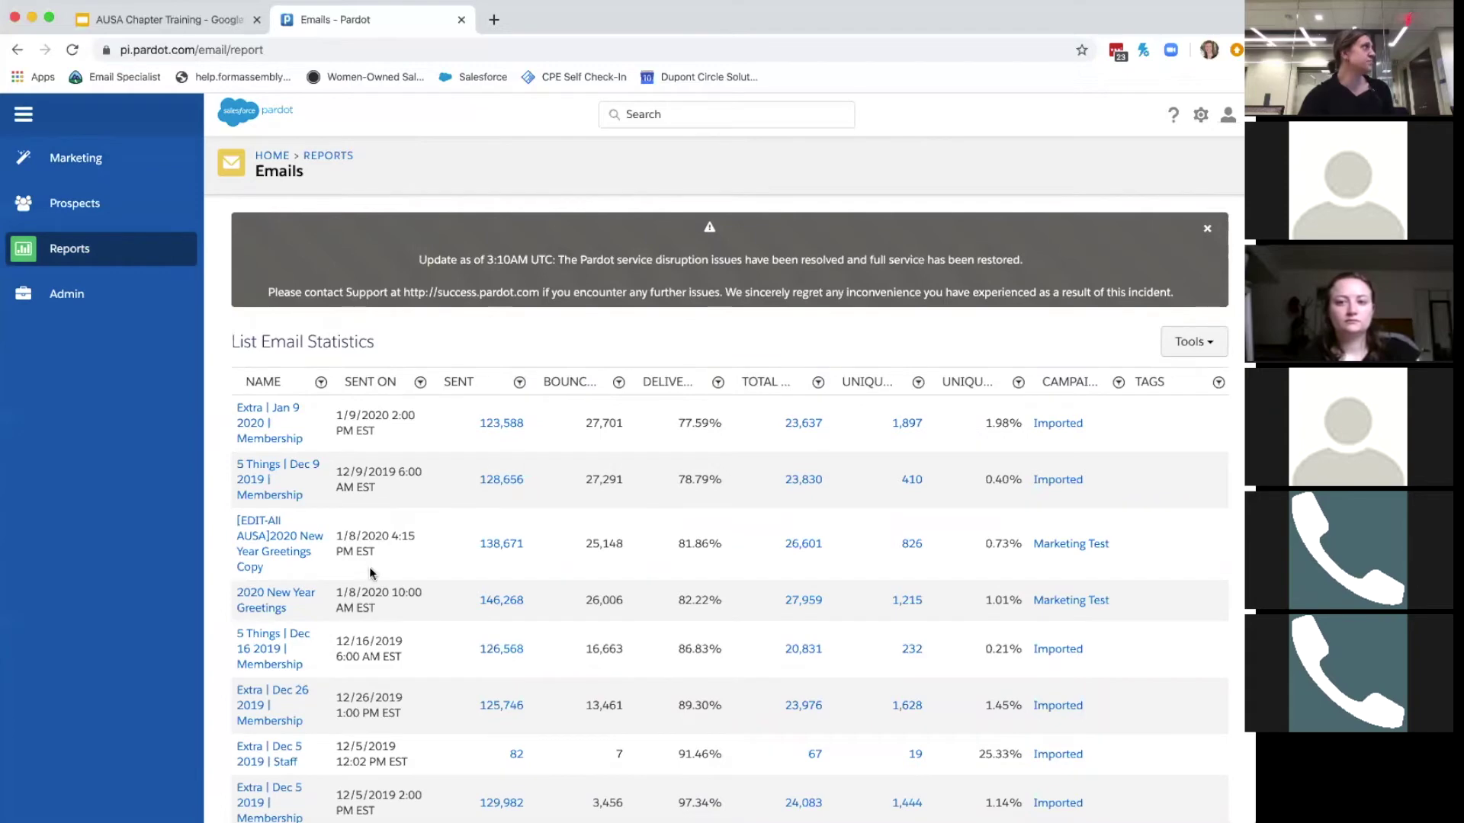
pyautogui.scroll(-5, 262, 612)
pyautogui.scroll(5, 264, 616)
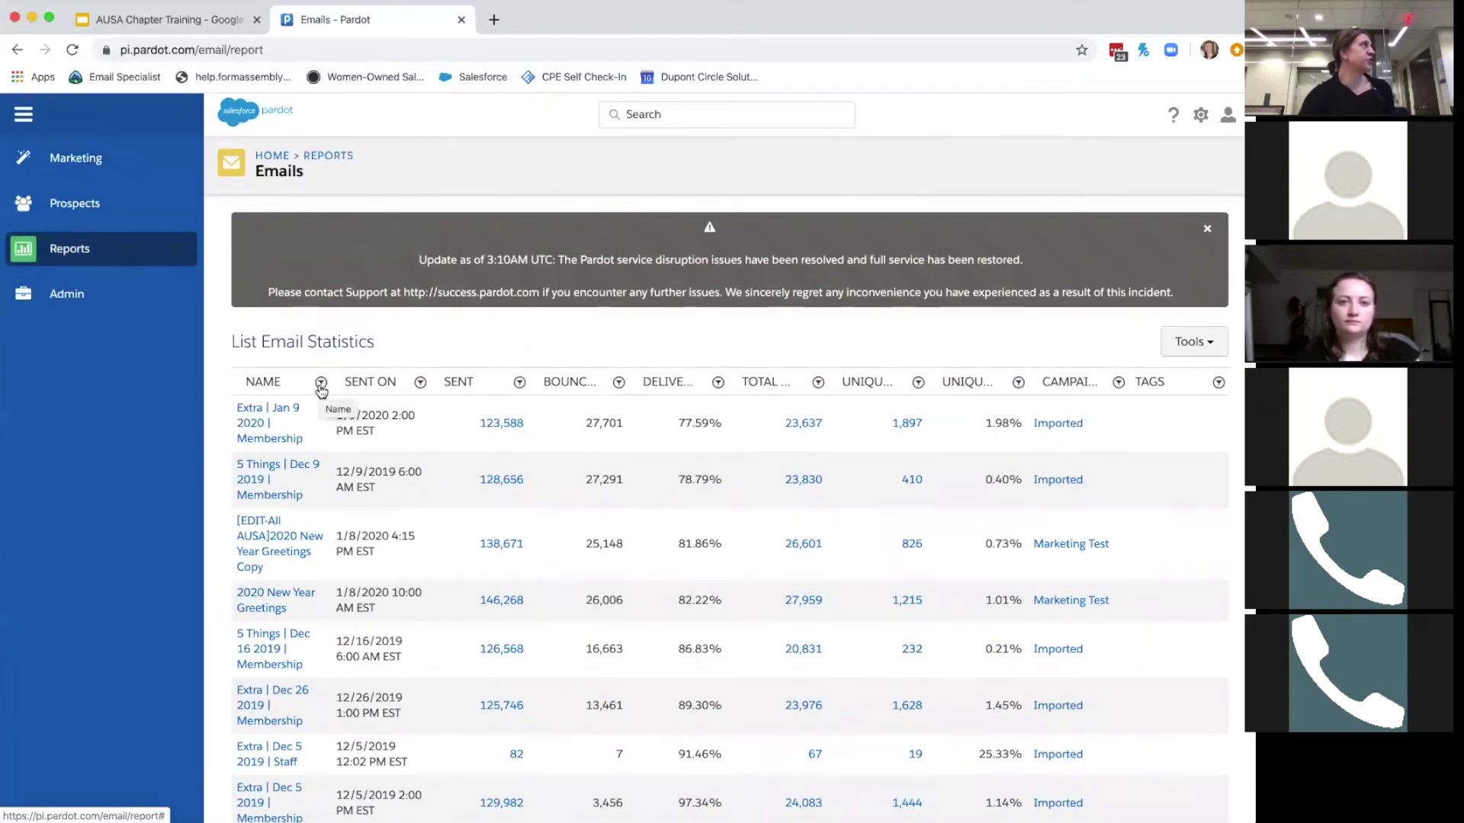
# Filter the list email statistics to emails whose name does contain "news you"
pyautogui.click(320, 386)
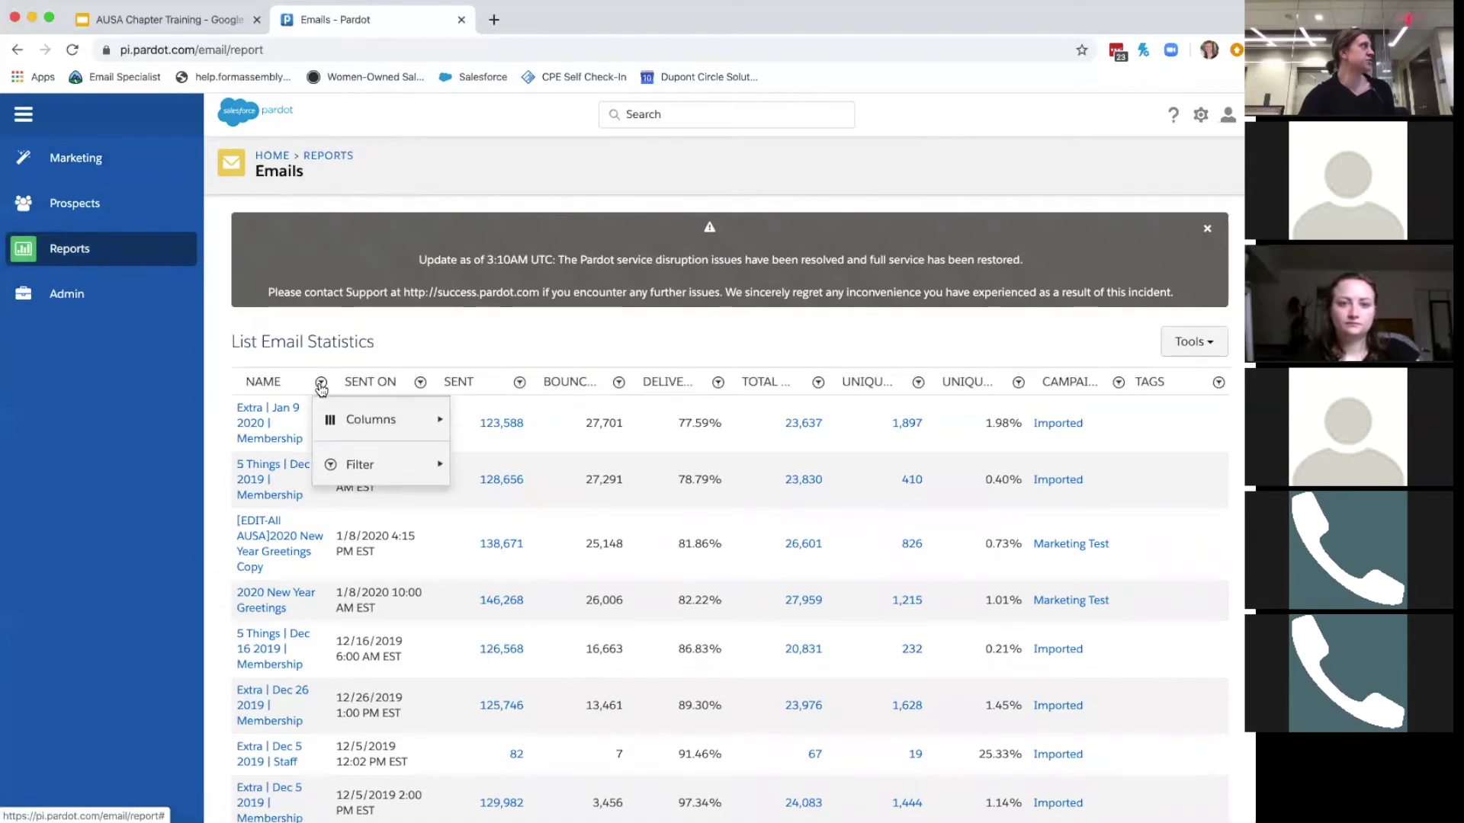
pyautogui.moveTo(351, 467)
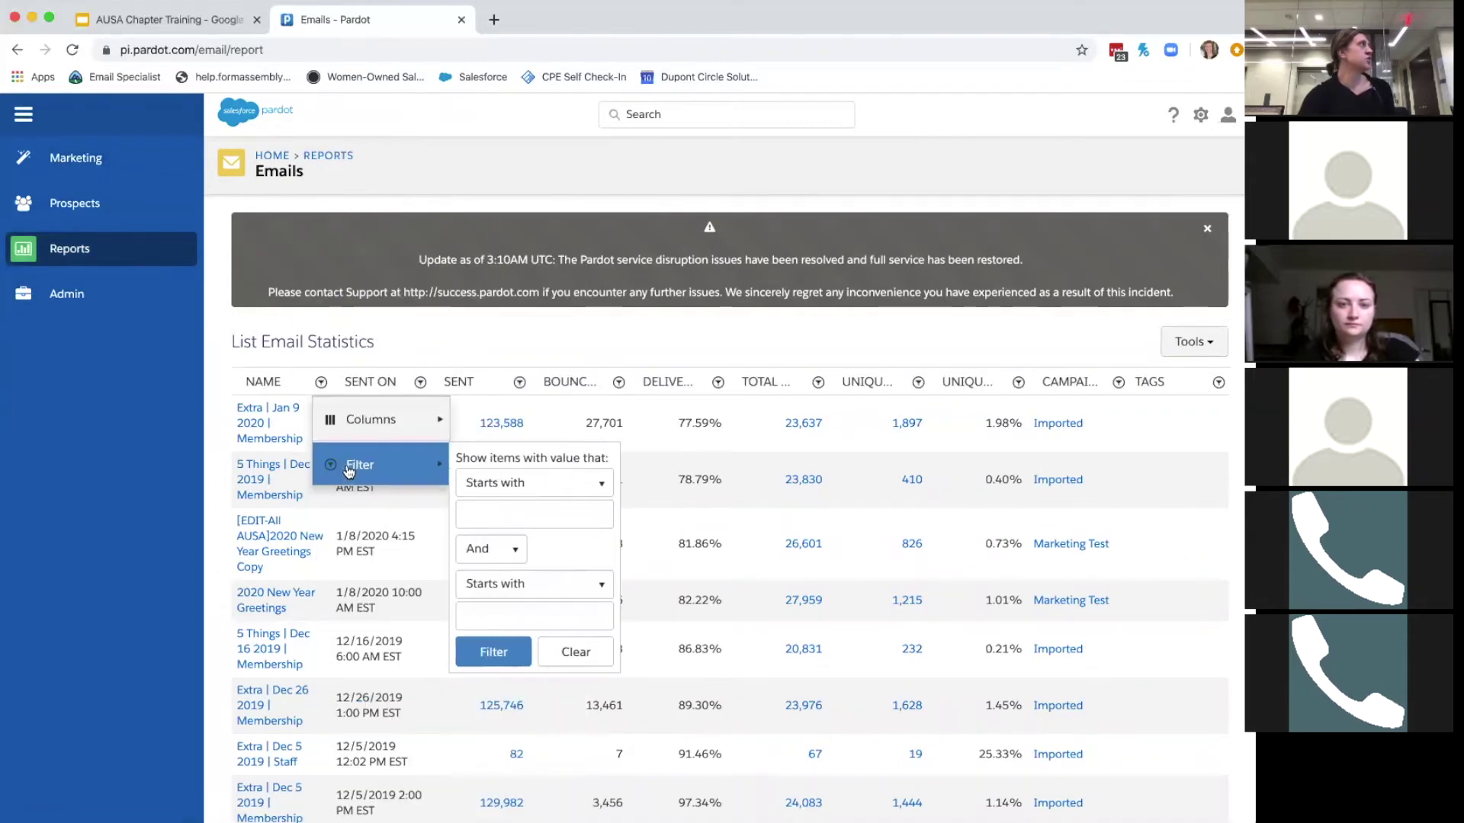
pyautogui.click(505, 483)
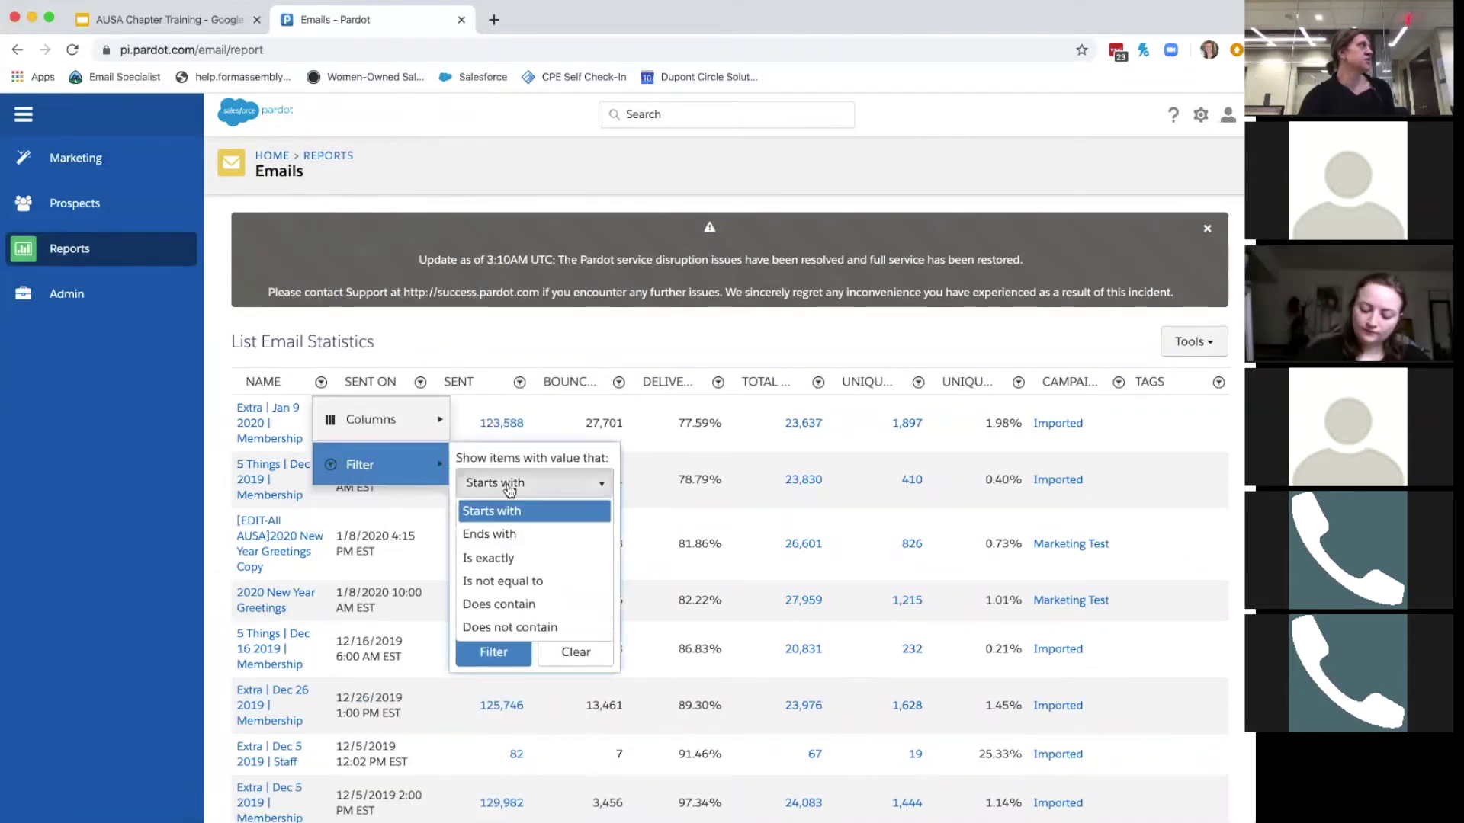
pyautogui.scroll(-1, 503, 617)
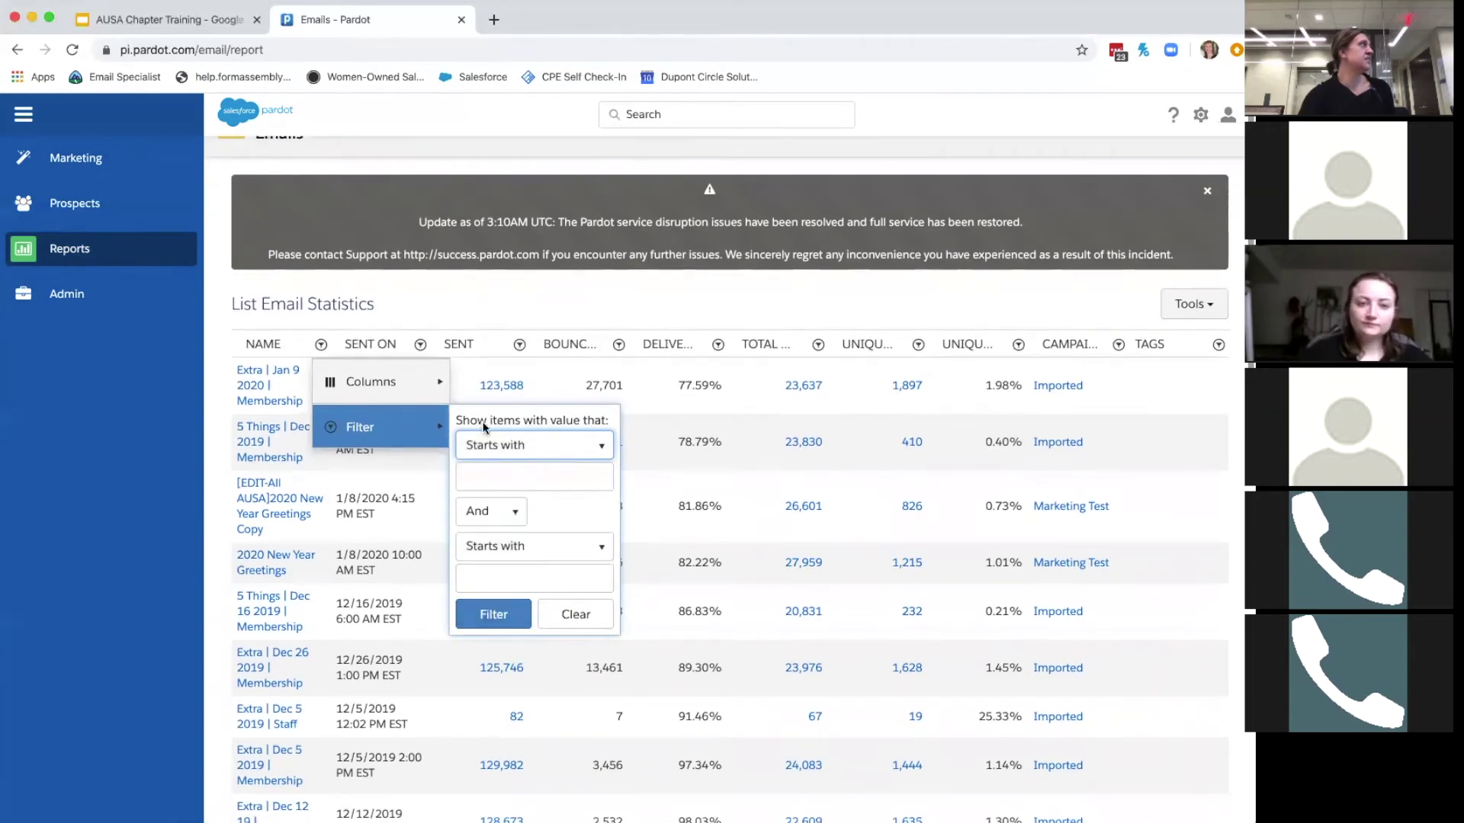
pyautogui.click(491, 447)
pyautogui.click(497, 567)
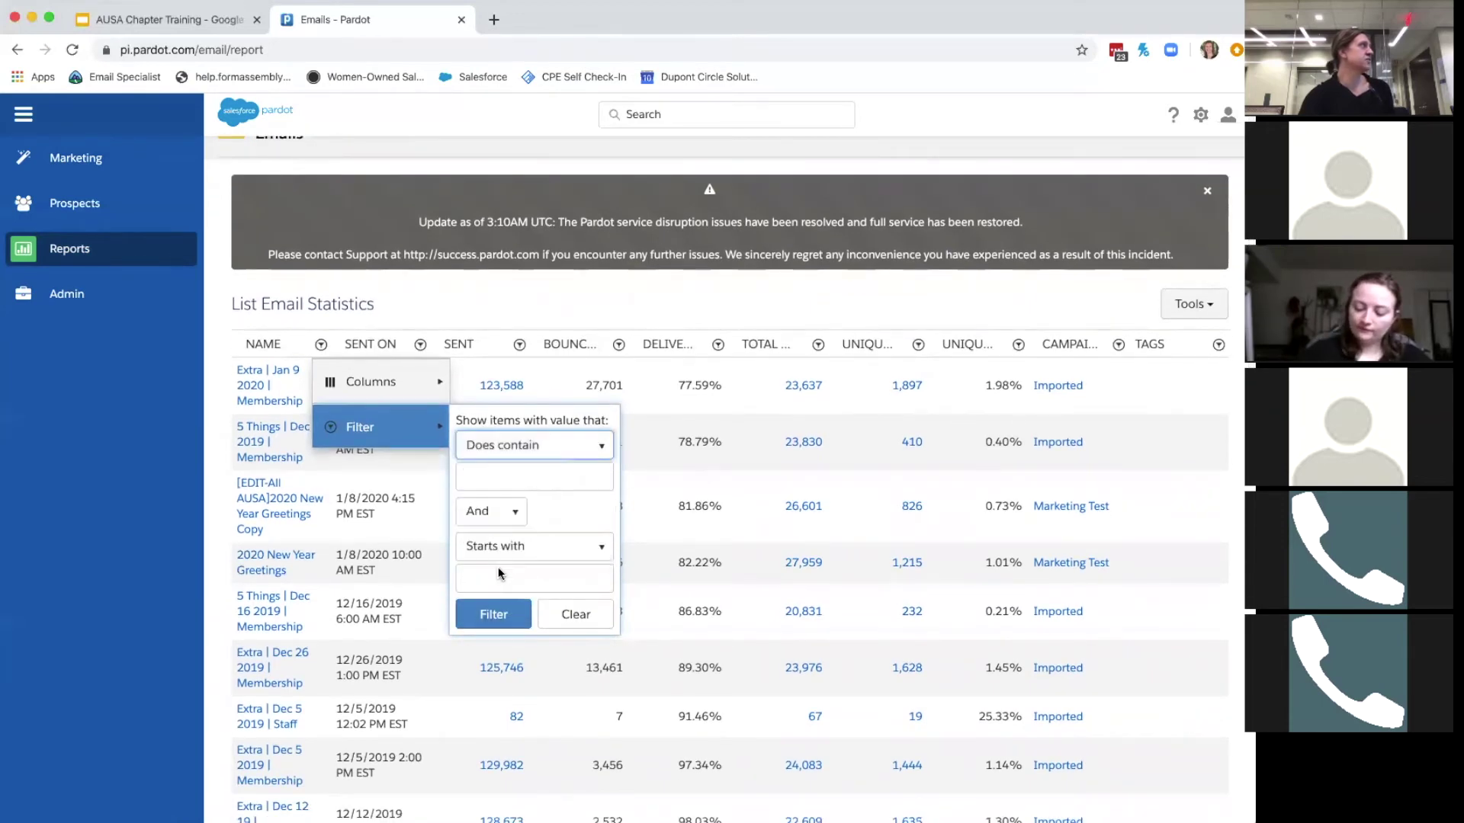
pyautogui.click(500, 480)
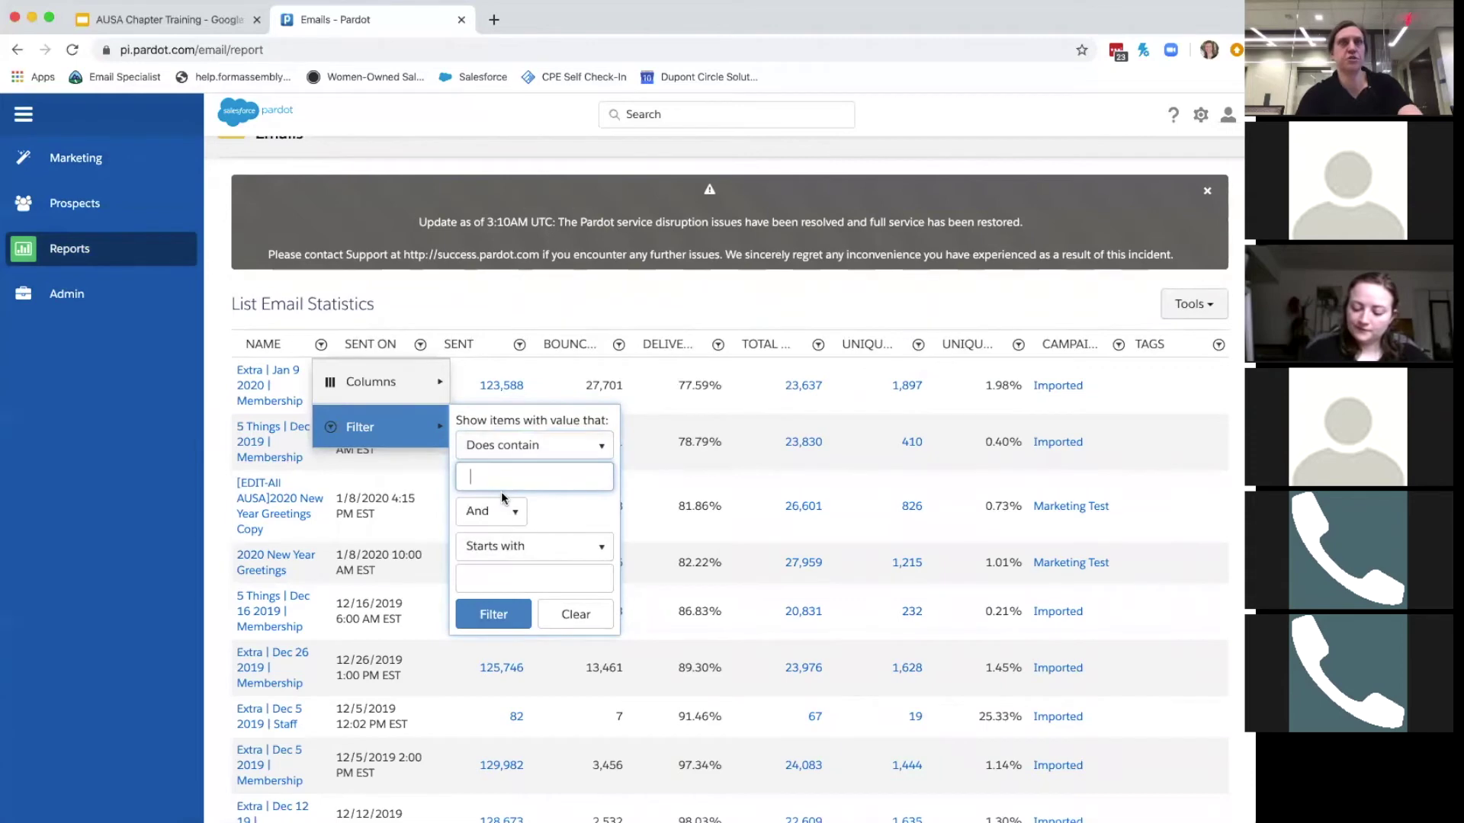
pyautogui.write('news you')
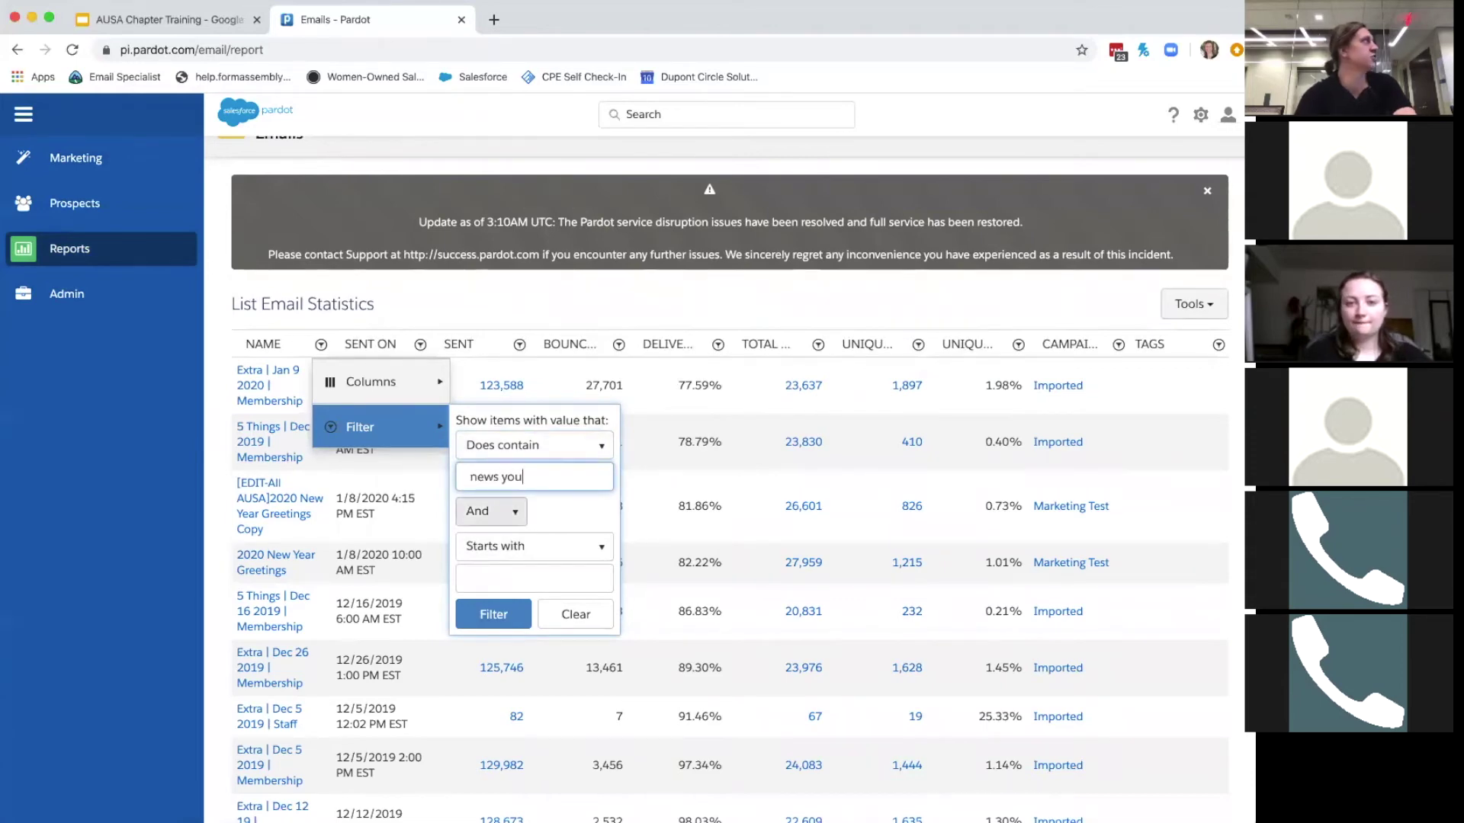
pyautogui.click(494, 615)
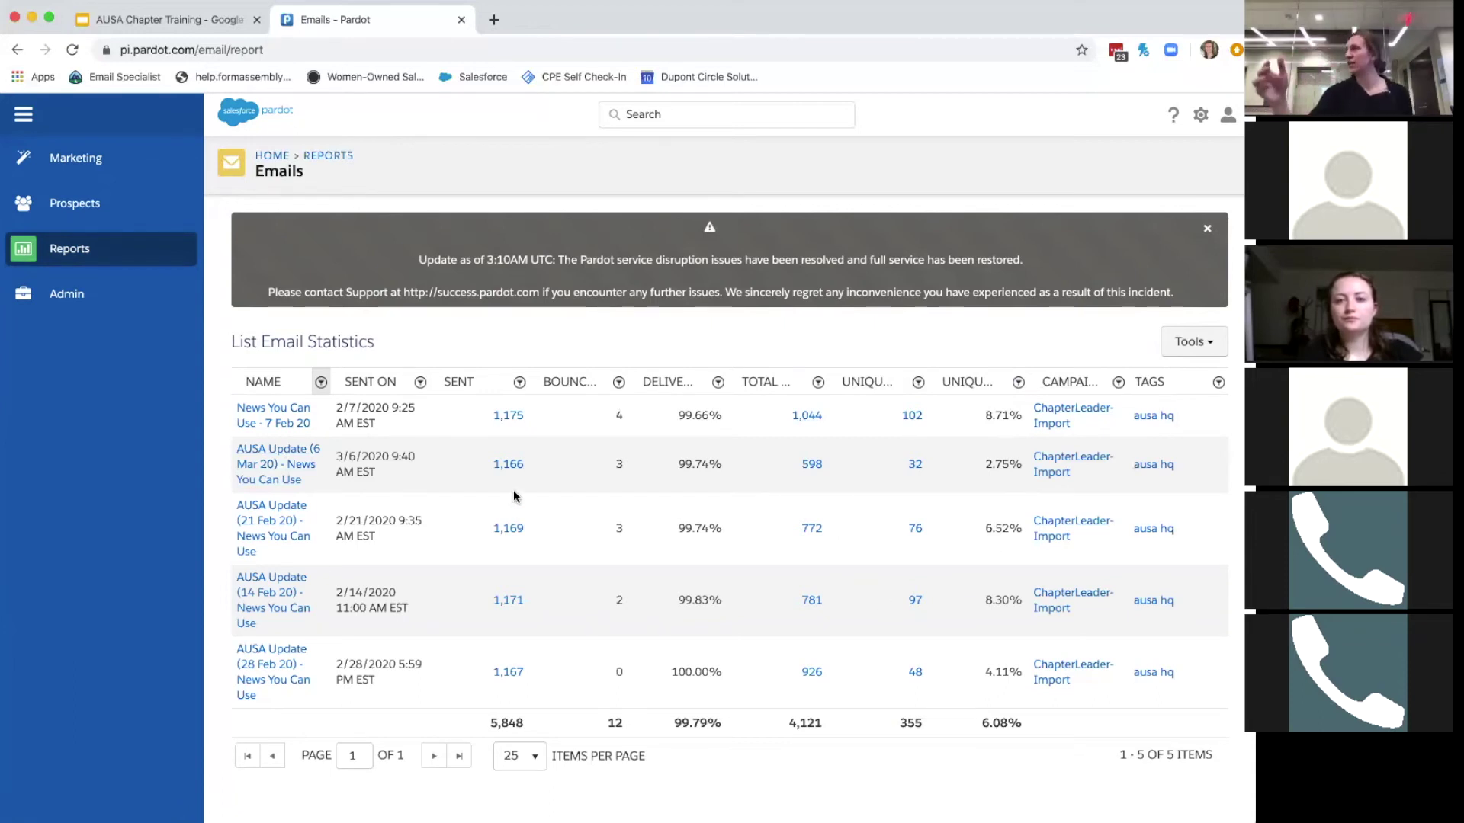
# Open the News You Can Use - 7 Feb 20 and AUSA Update (6 Mar 20) reports in separate tabs and review the 7 Feb report's delivery and open figures
pyautogui.keyDown('super'); pyautogui.click(282, 427); pyautogui.keyUp('super')
pyautogui.keyDown('super'); pyautogui.click(283, 469); pyautogui.keyUp('super')
pyautogui.click(560, 21)
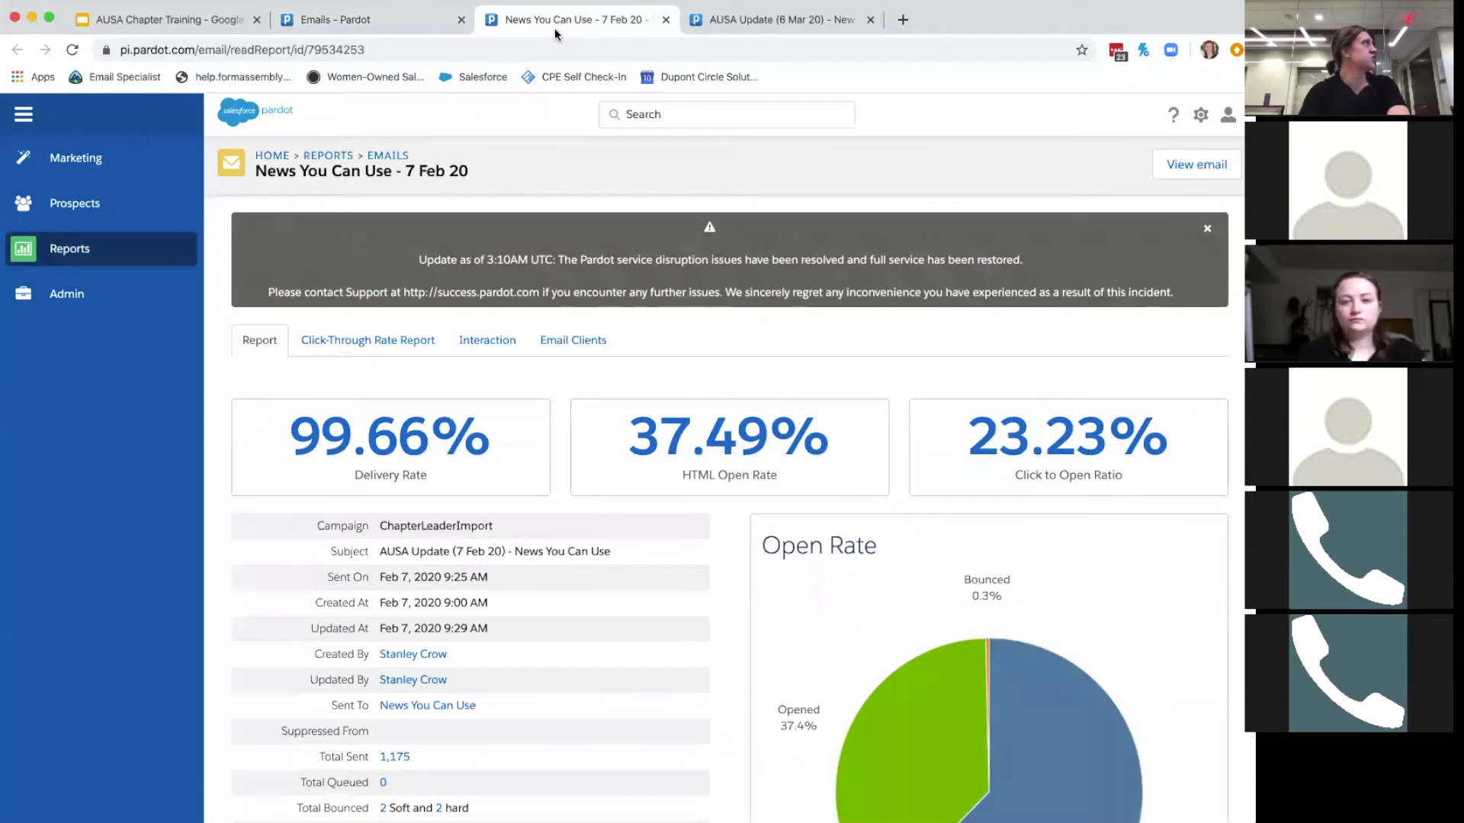
pyautogui.scroll(-2, 470, 400)
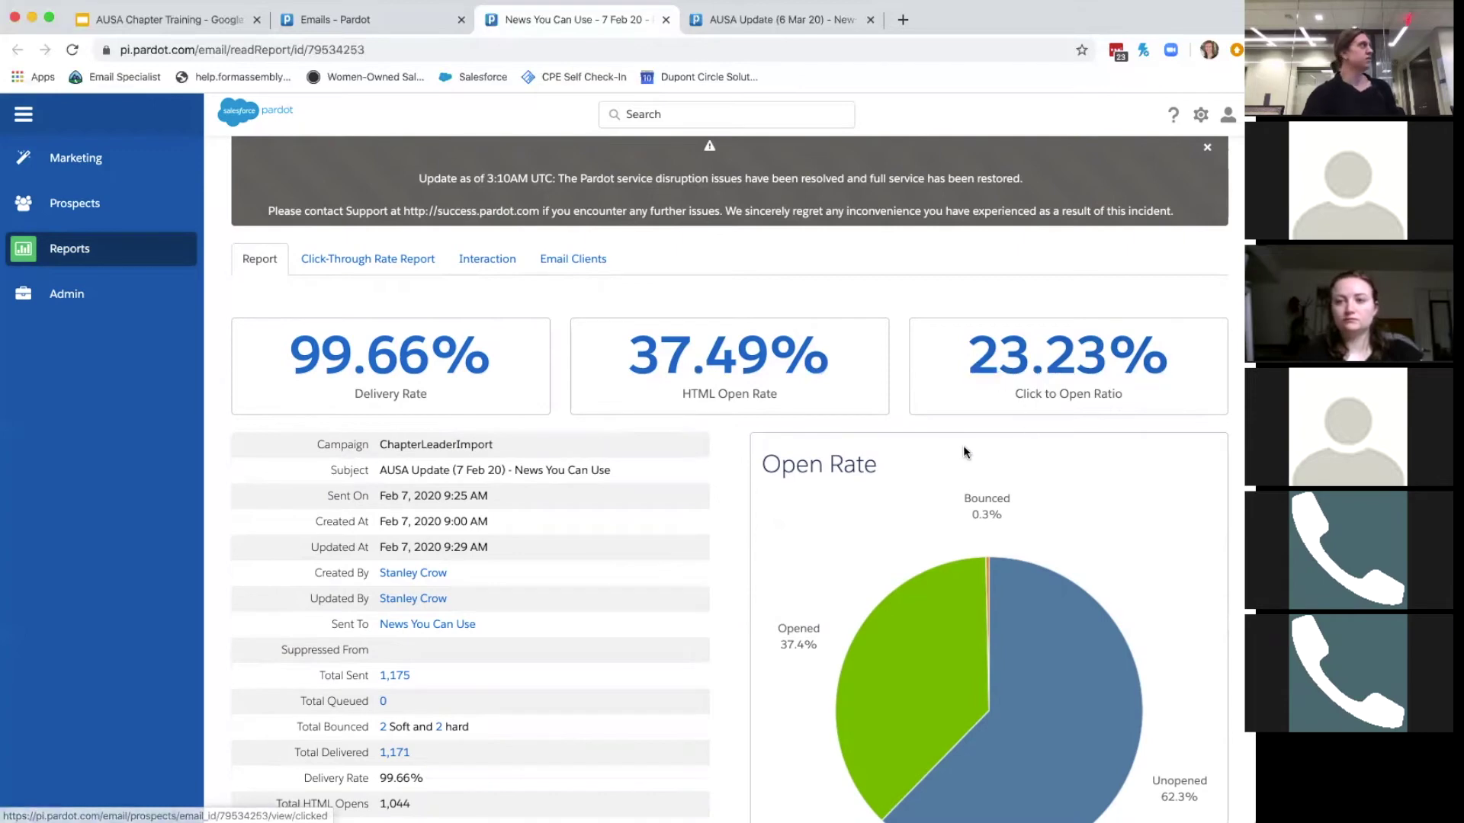
pyautogui.scroll(-1, 941, 440)
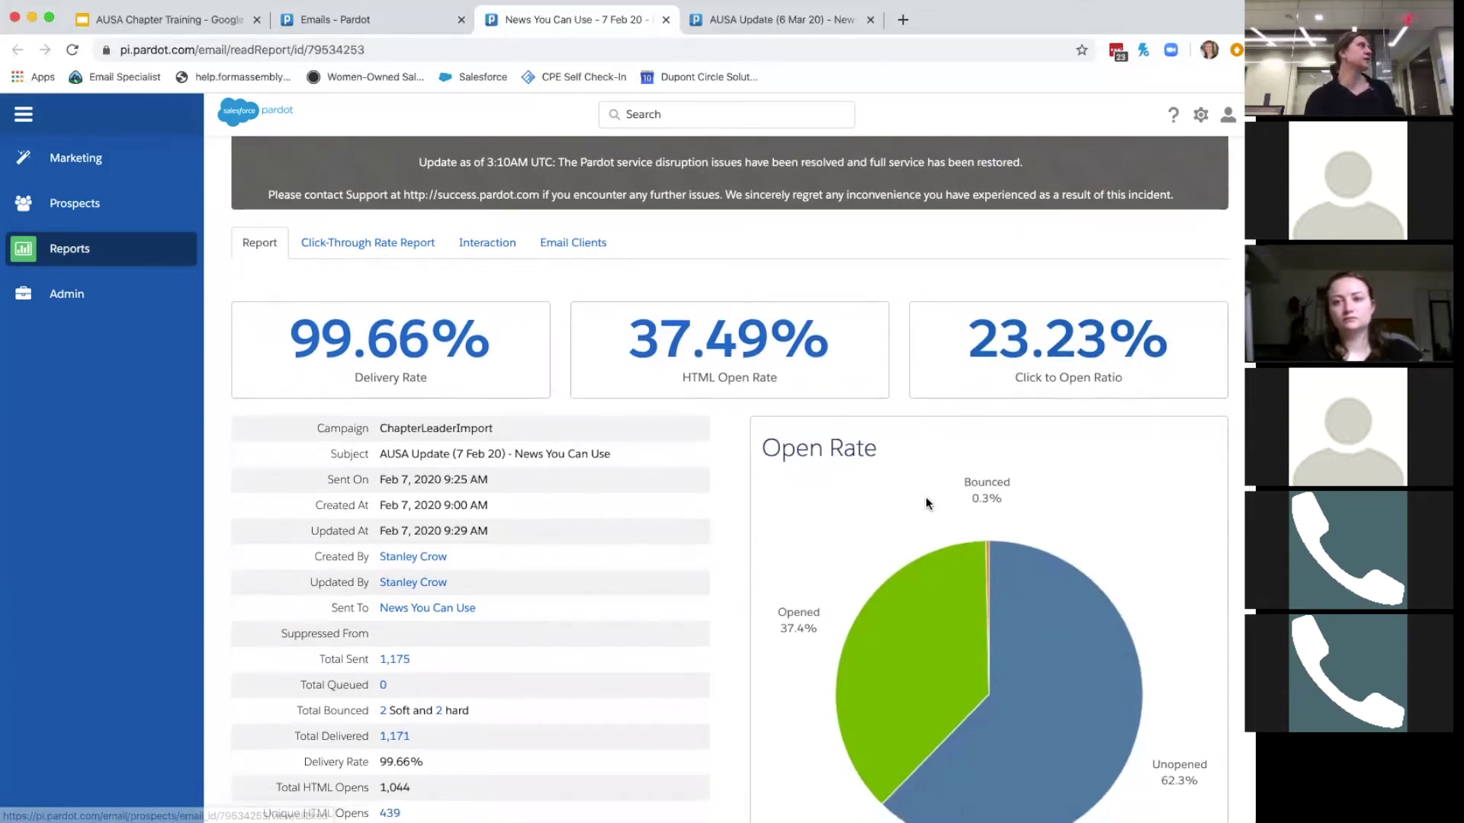
pyautogui.scroll(-1, 956, 525)
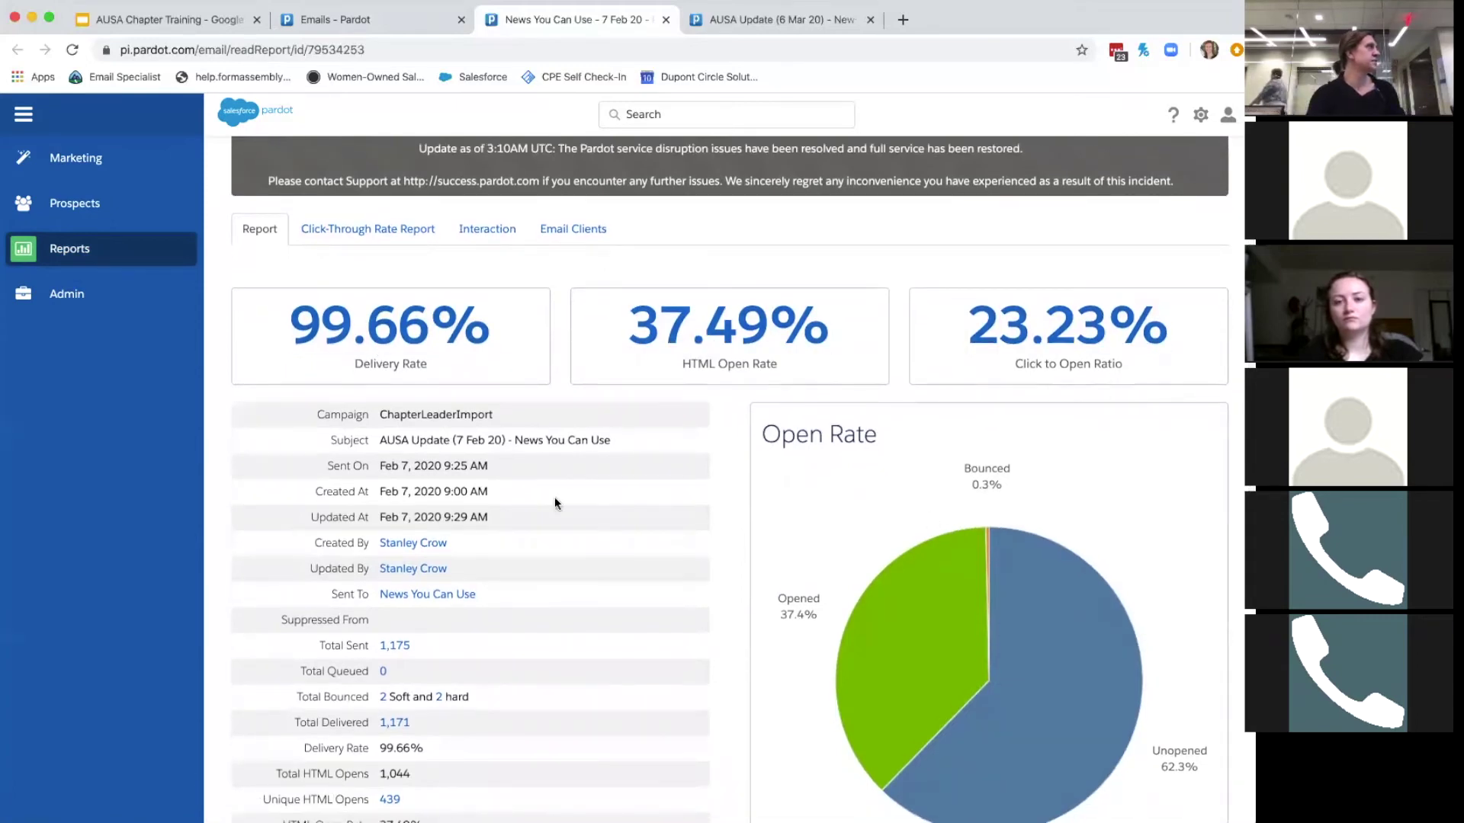
pyautogui.scroll(-3, 431, 617)
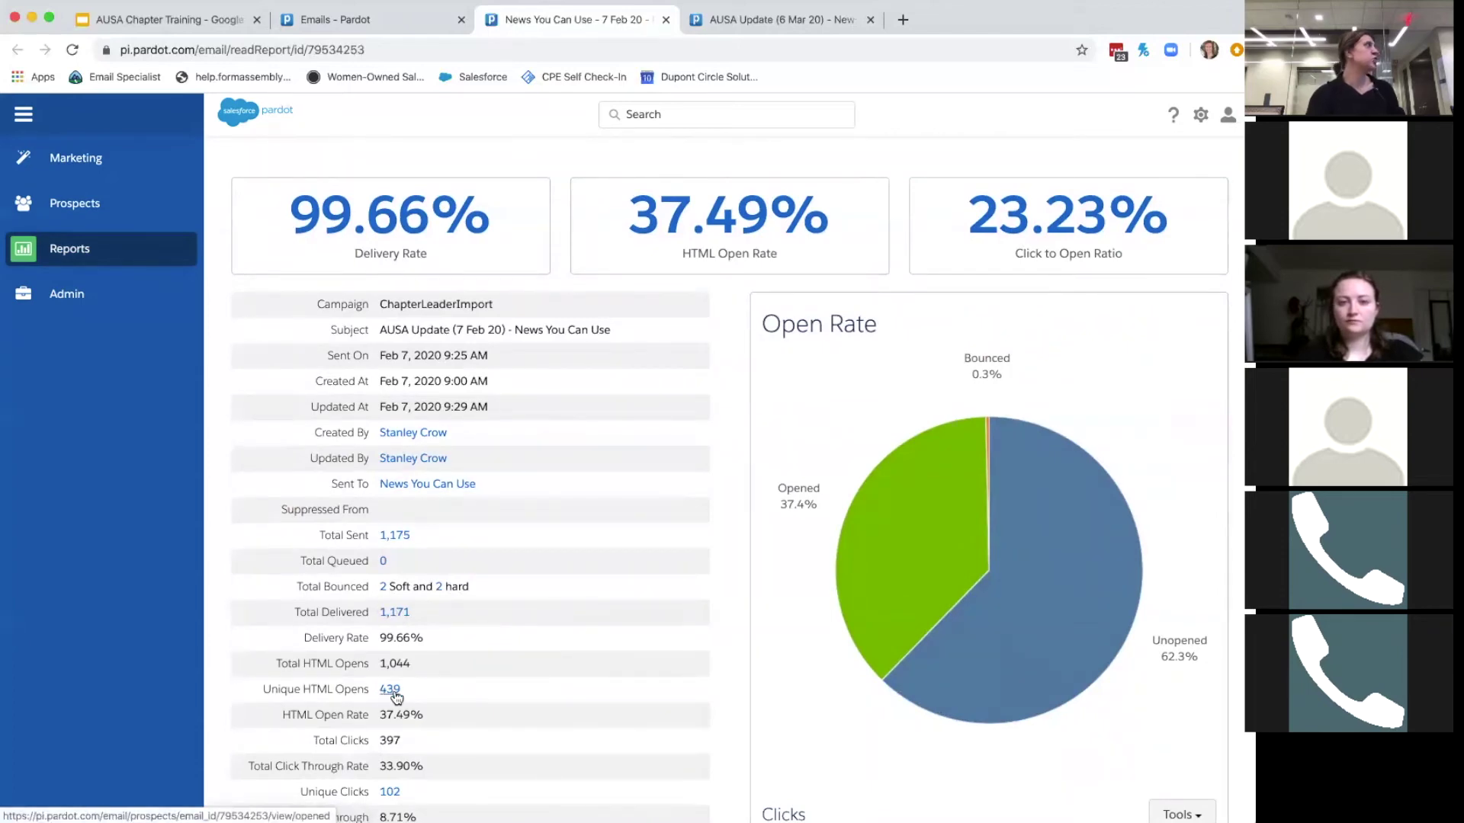
pyautogui.scroll(-1, 396, 697)
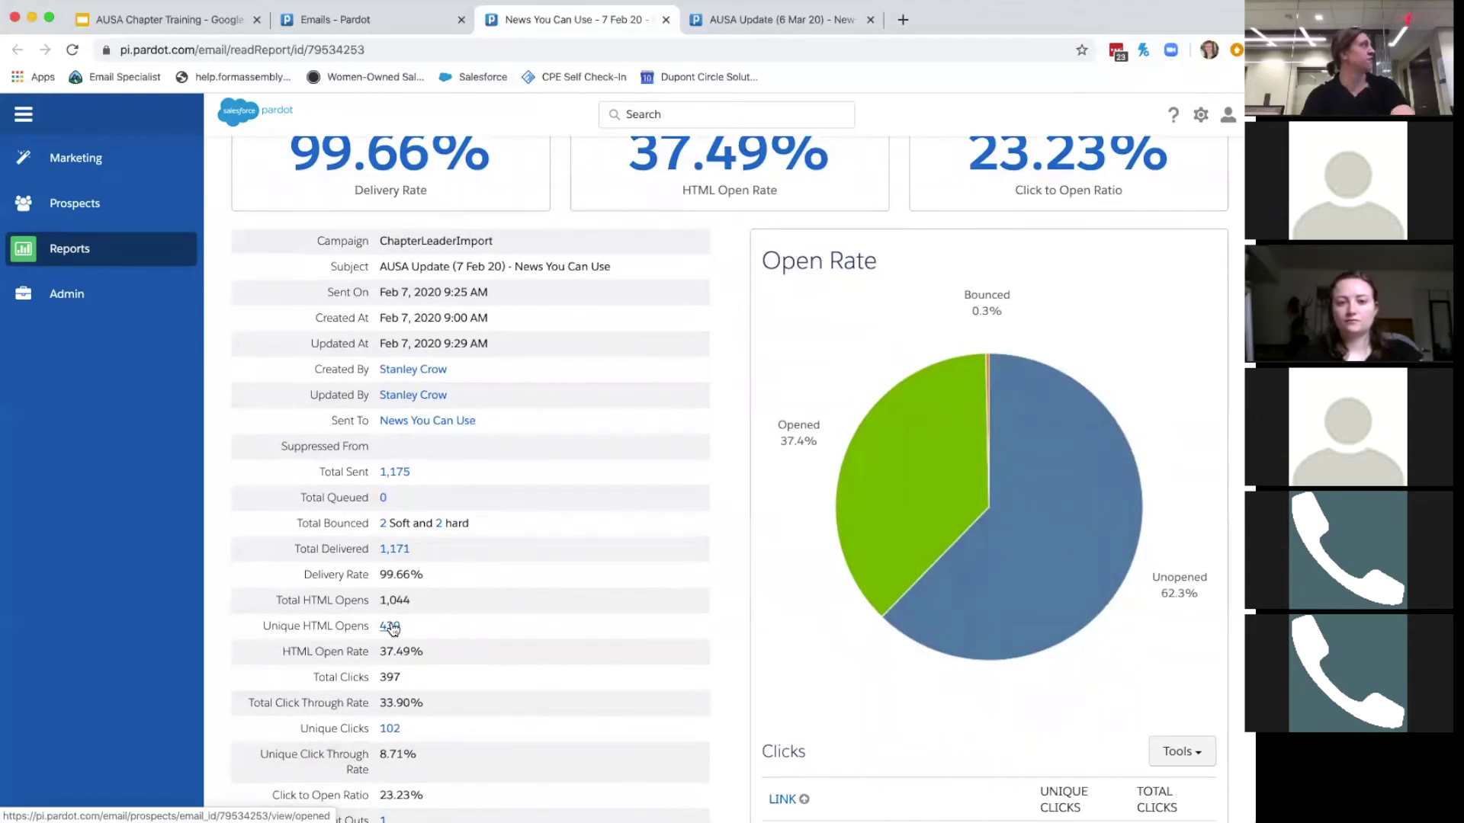
# Open the prospects behind the 7 Feb email's unique HTML opens in a separate tab and look through the list
pyautogui.keyDown('super'); pyautogui.click(390, 626); pyautogui.keyUp('super')
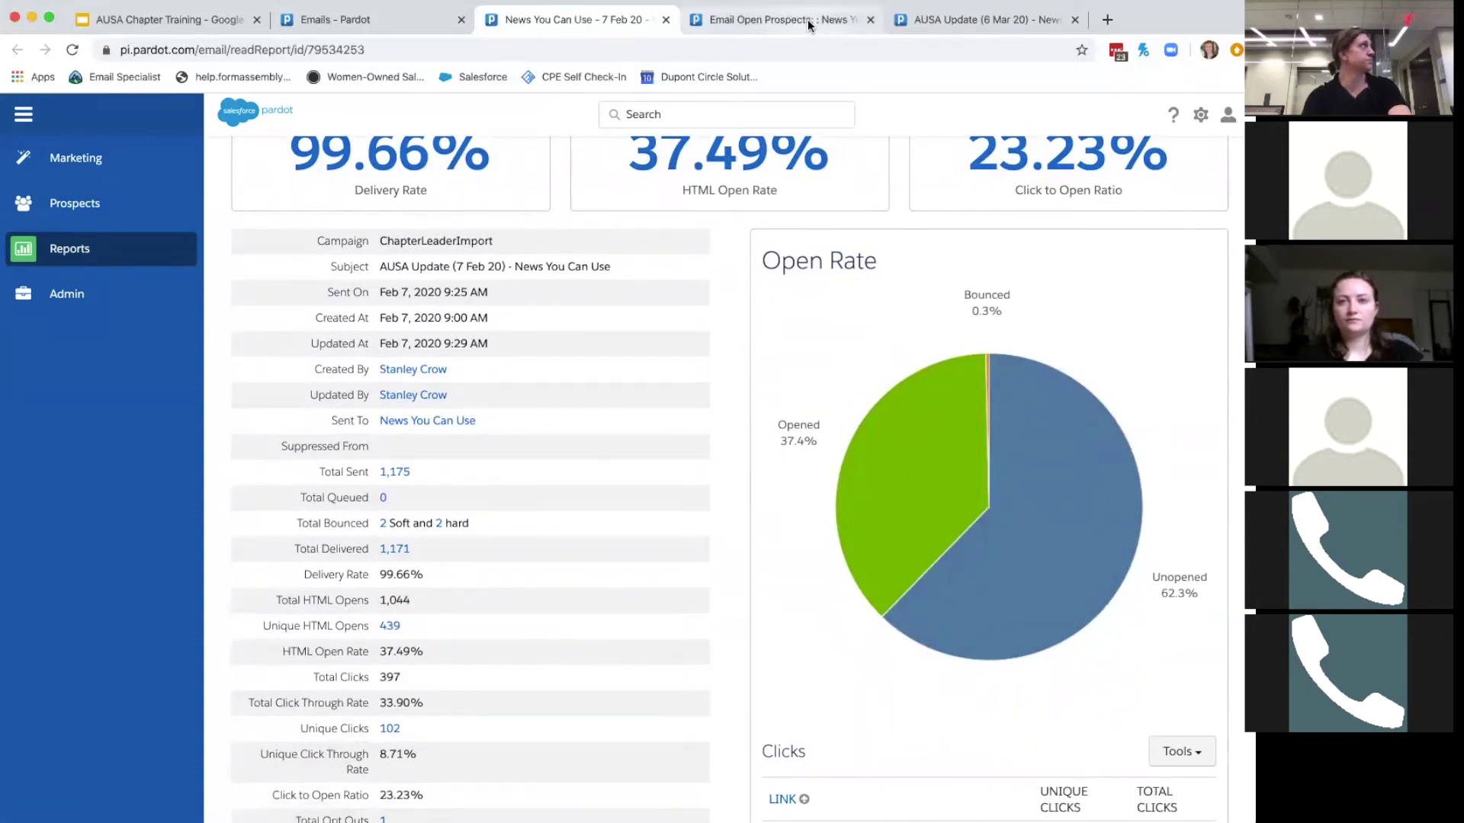
pyautogui.click(809, 25)
pyautogui.scroll(-6, 534, 566)
pyautogui.scroll(6, 536, 572)
pyautogui.scroll(-6, 534, 566)
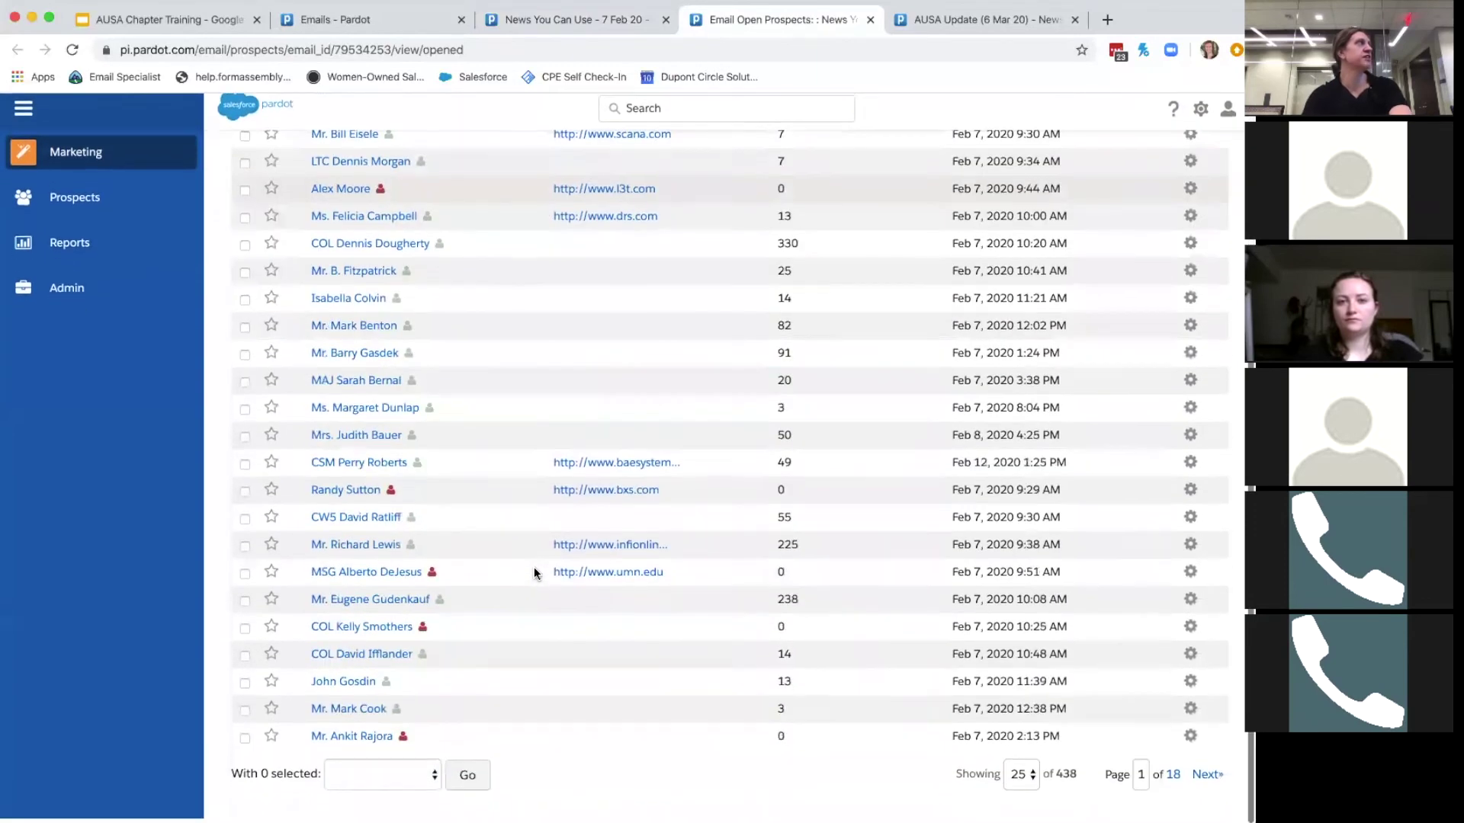
pyautogui.scroll(6, 534, 566)
# Return to the News You Can Use - 7 Feb 20 report and review its click, opt-out and spam complaint figures
pyautogui.click(558, 27)
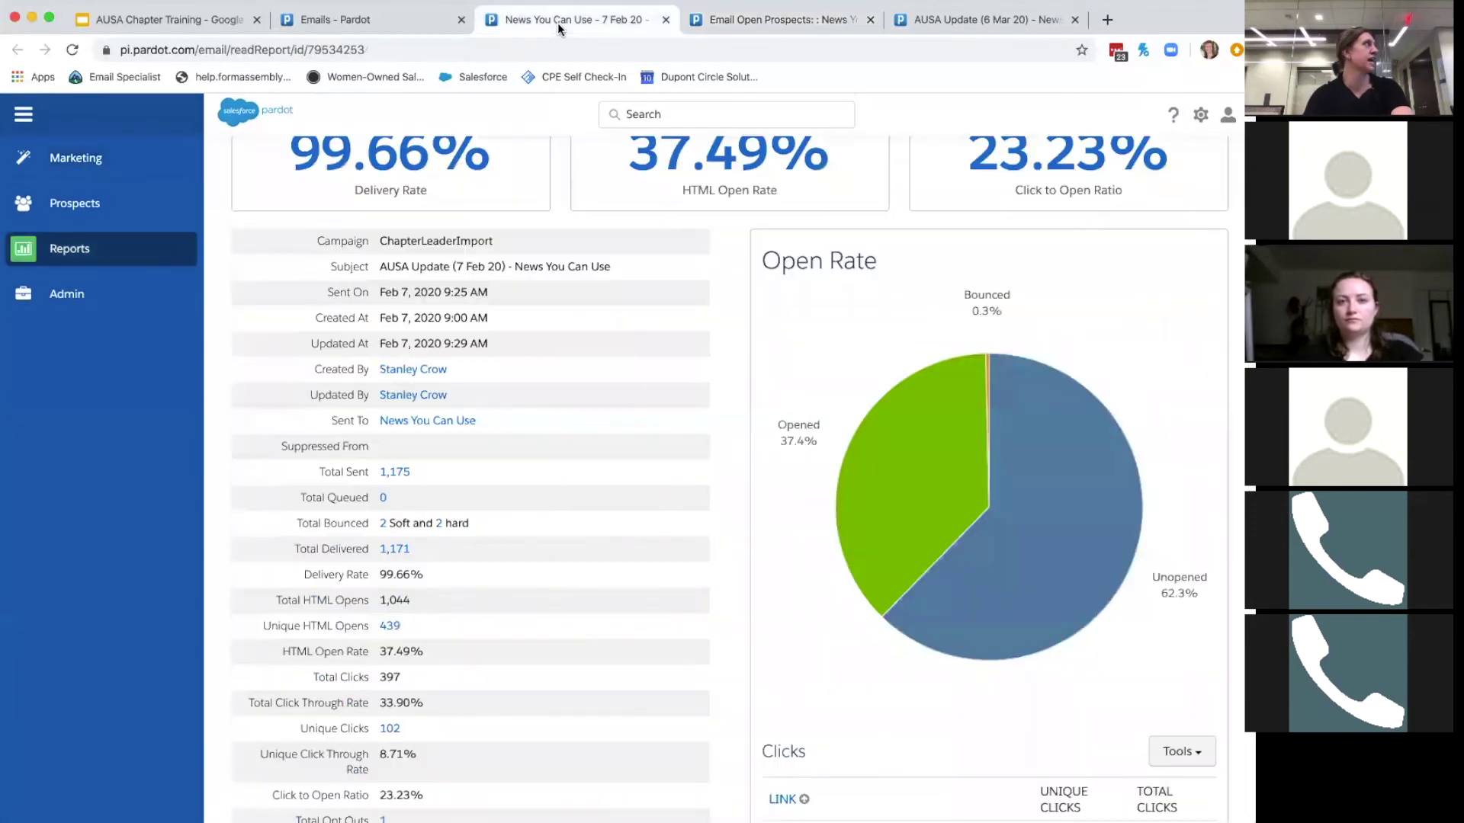
pyautogui.scroll(-3, 425, 676)
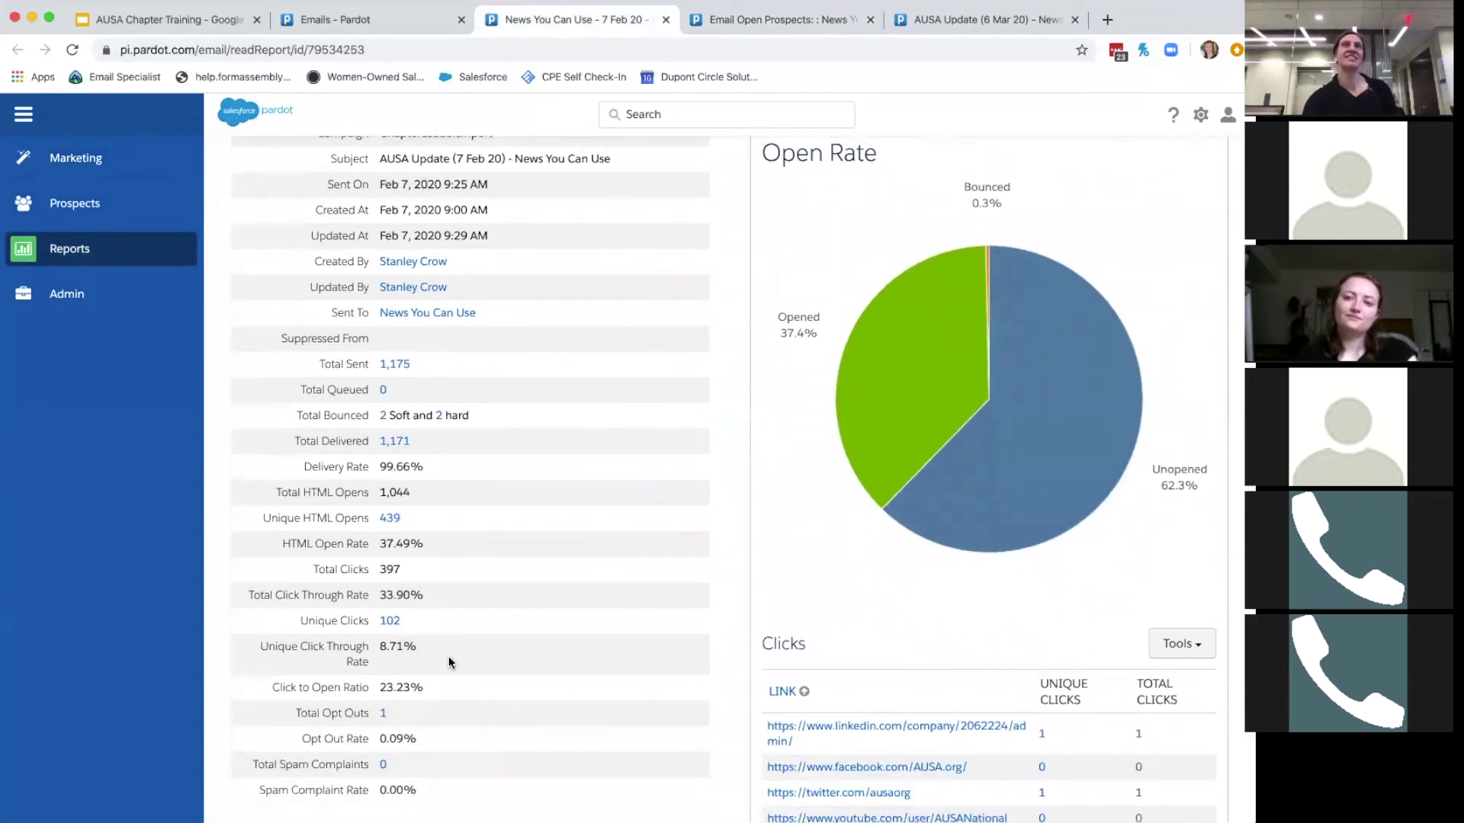
# Export the prospects who uniquely opened the 7 Feb email as an Express Export CSV and dismiss the service disruption notice
pyautogui.click(785, 15)
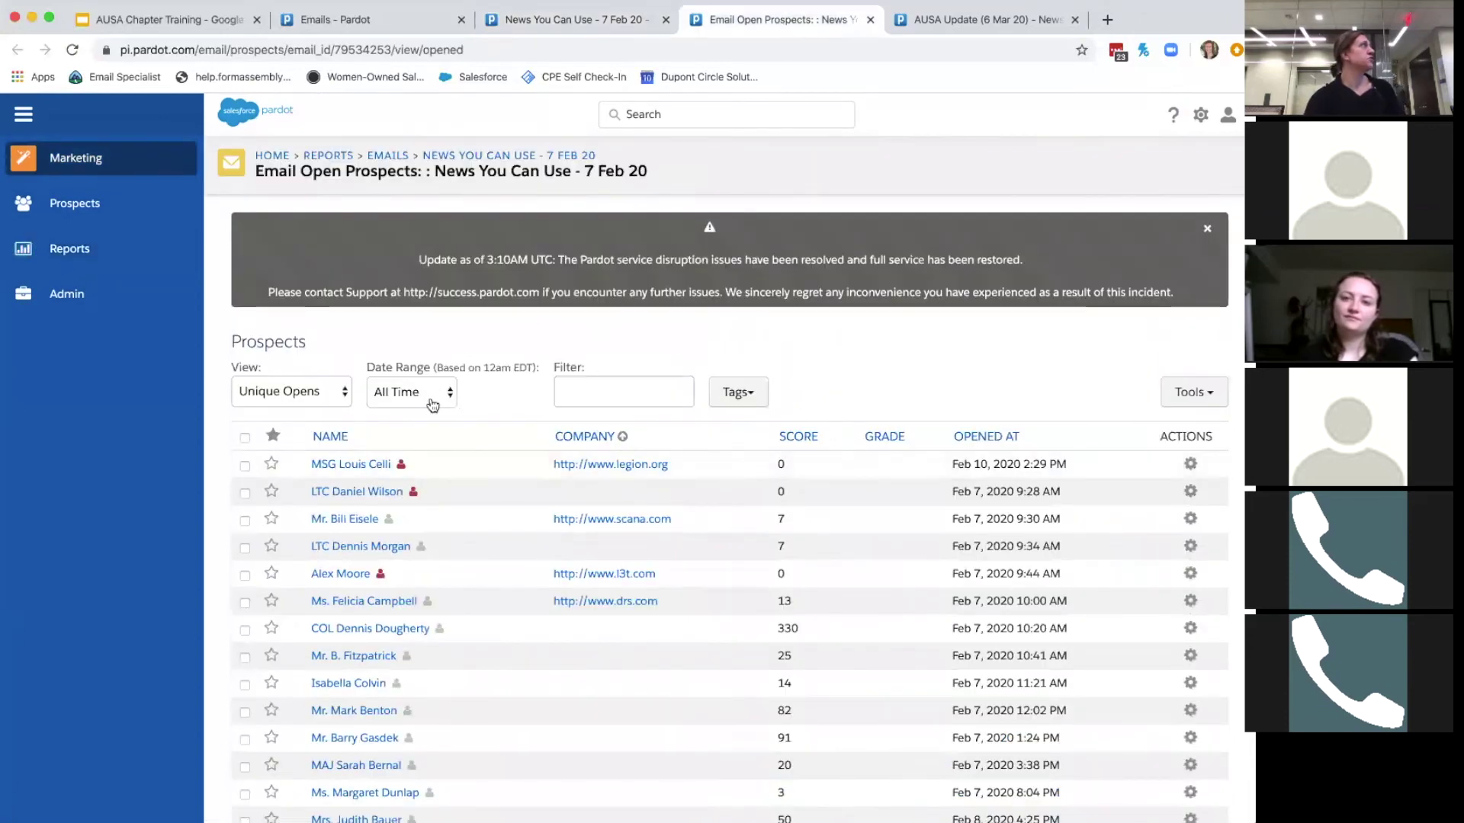
pyautogui.click(1206, 392)
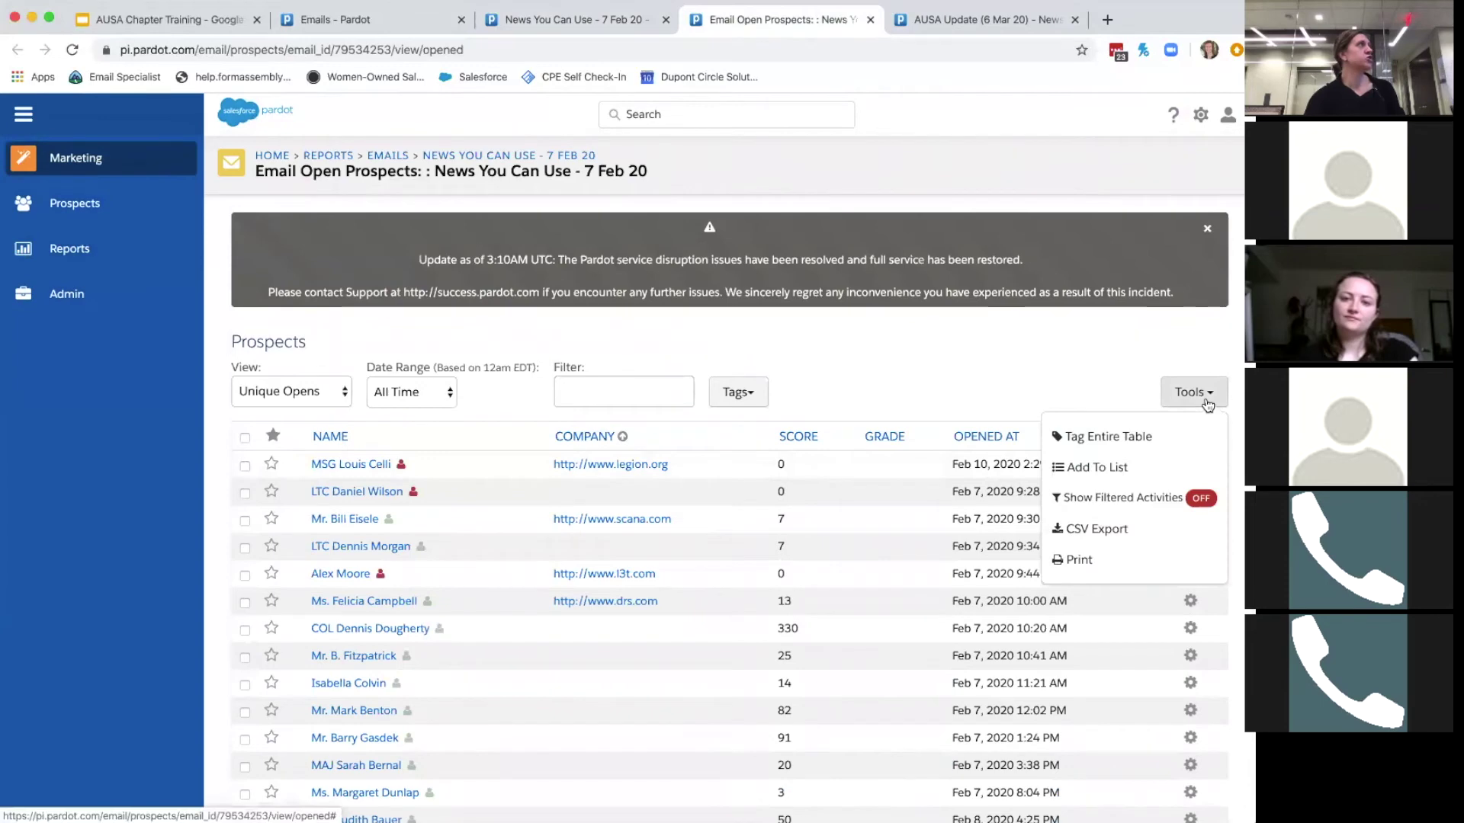
pyautogui.click(1124, 531)
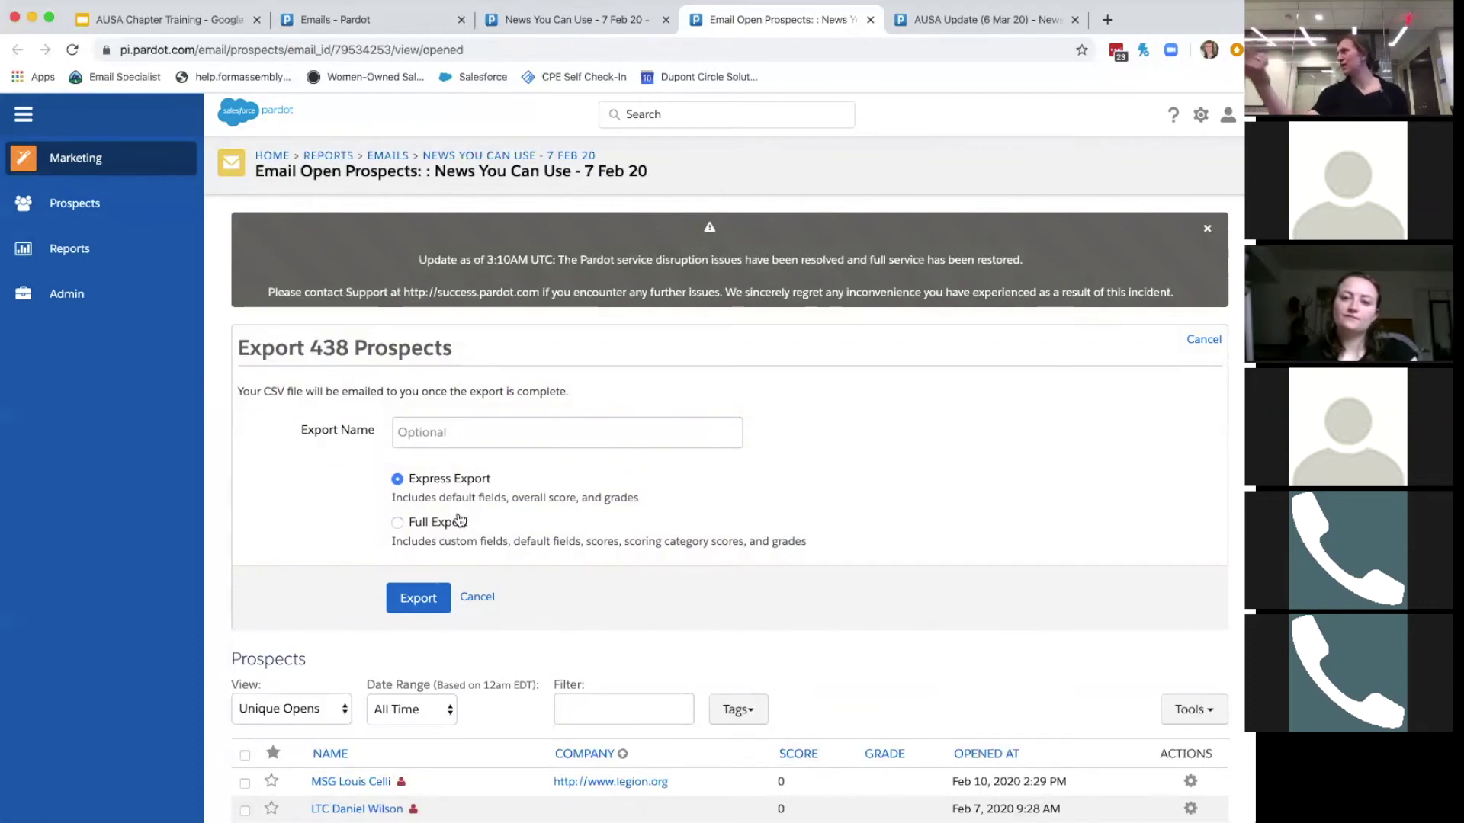
pyautogui.click(404, 604)
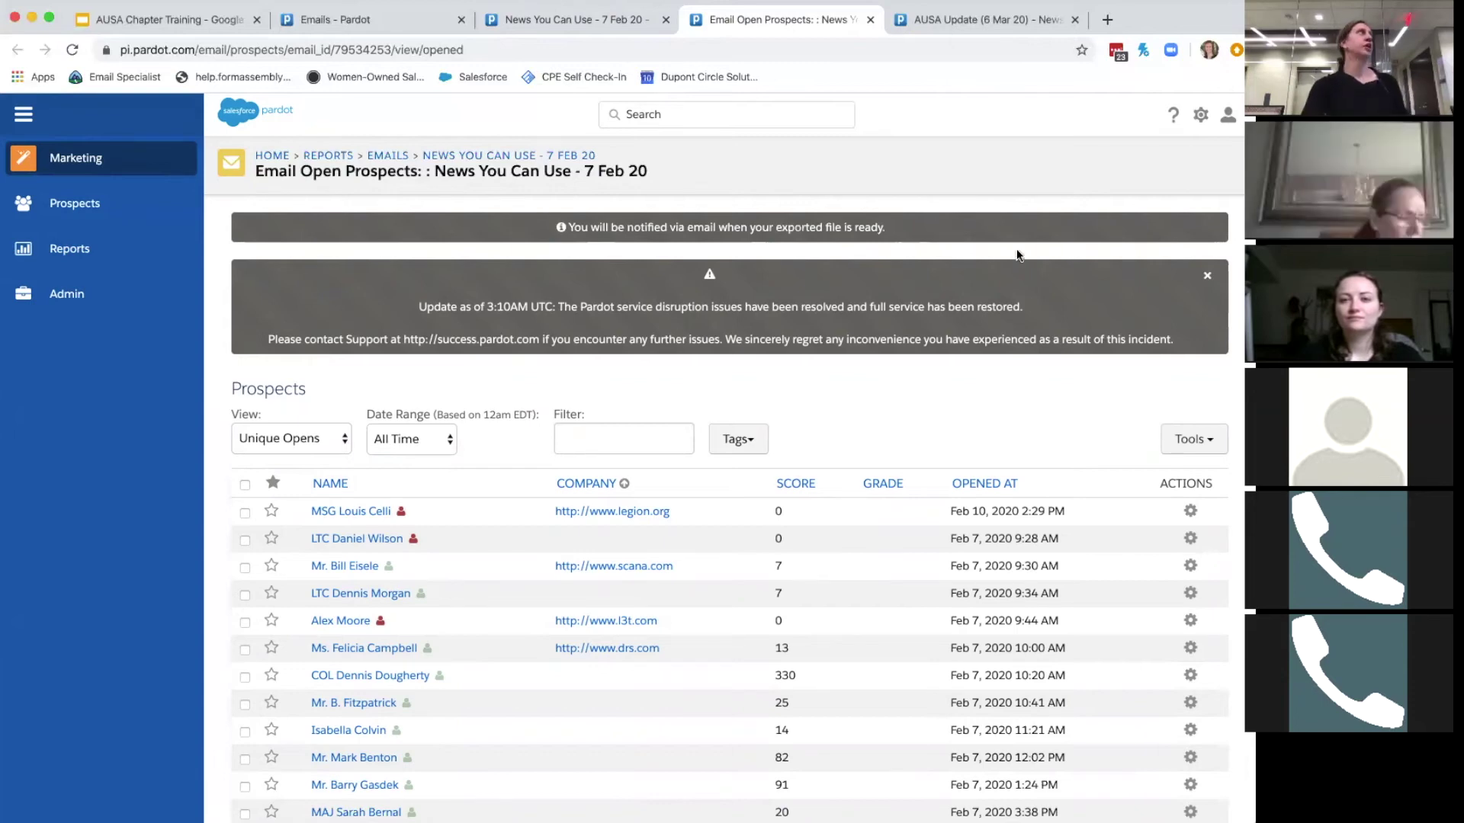
pyautogui.click(1211, 280)
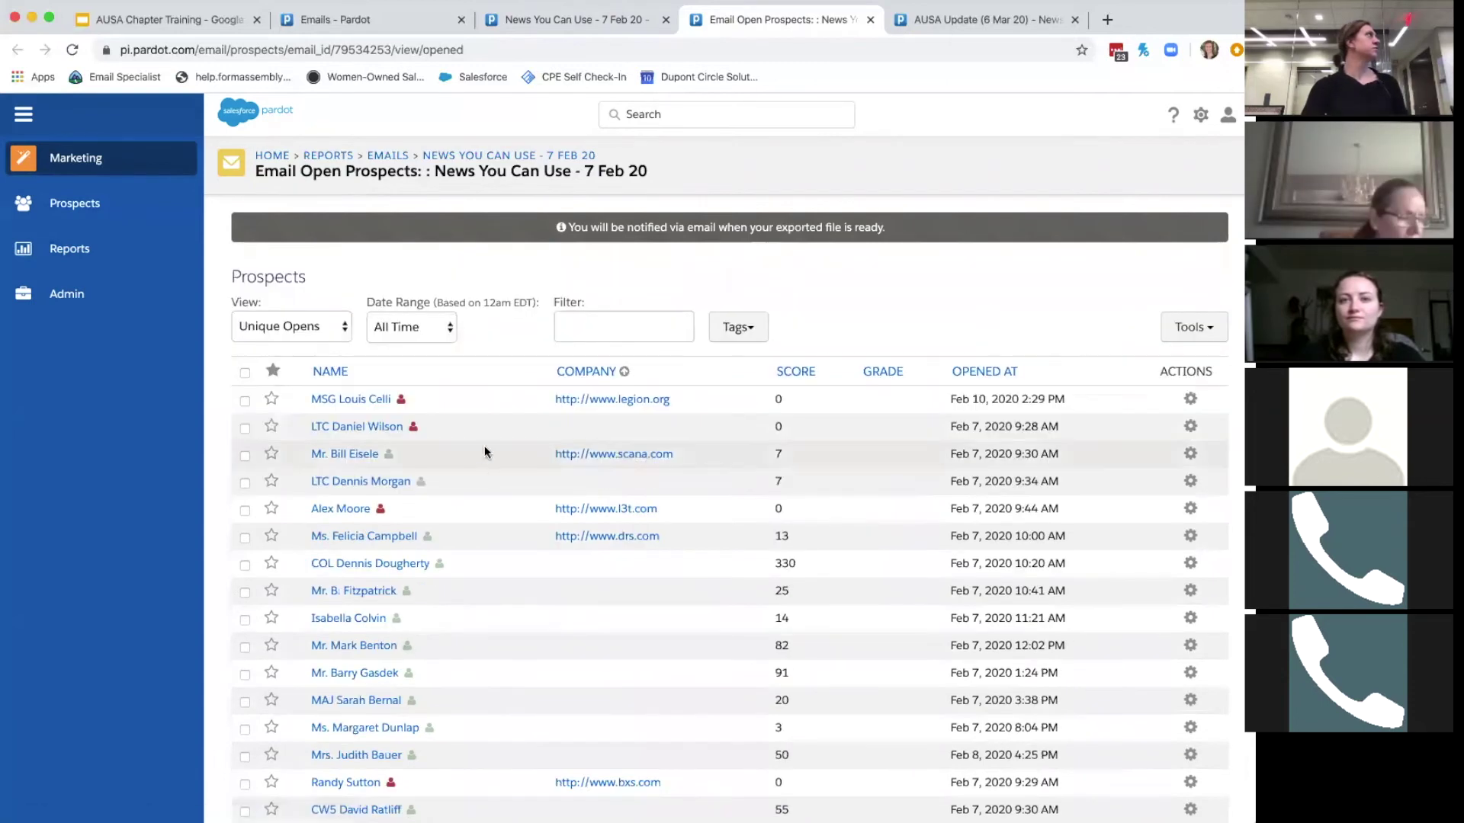
# Examine the click rates of the individual links in the News You Can Use - 7 Feb 20 email's Click-Through Rate Report
pyautogui.click(548, 28)
pyautogui.scroll(-3, 418, 598)
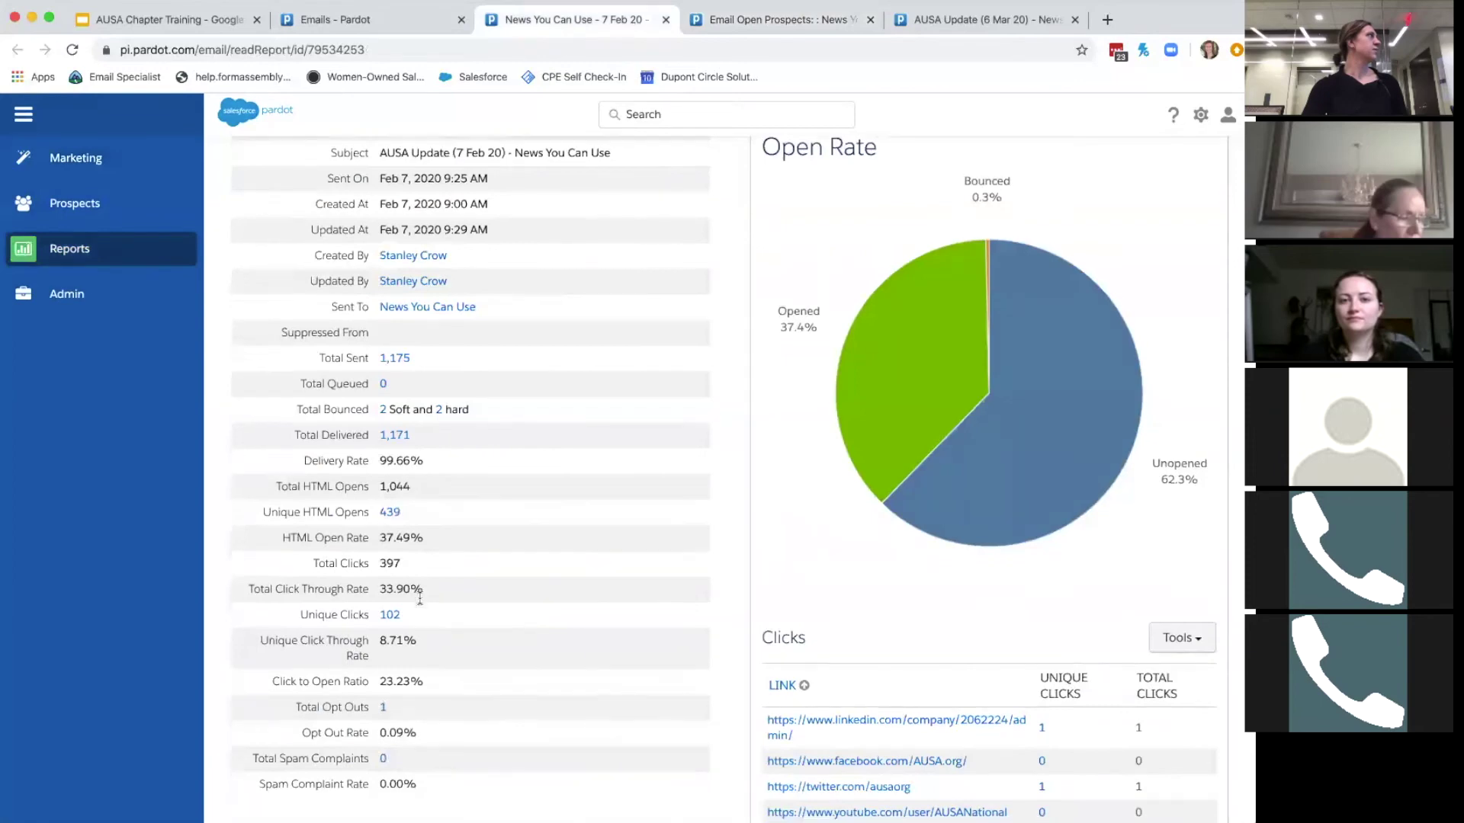
pyautogui.scroll(10, 800, 628)
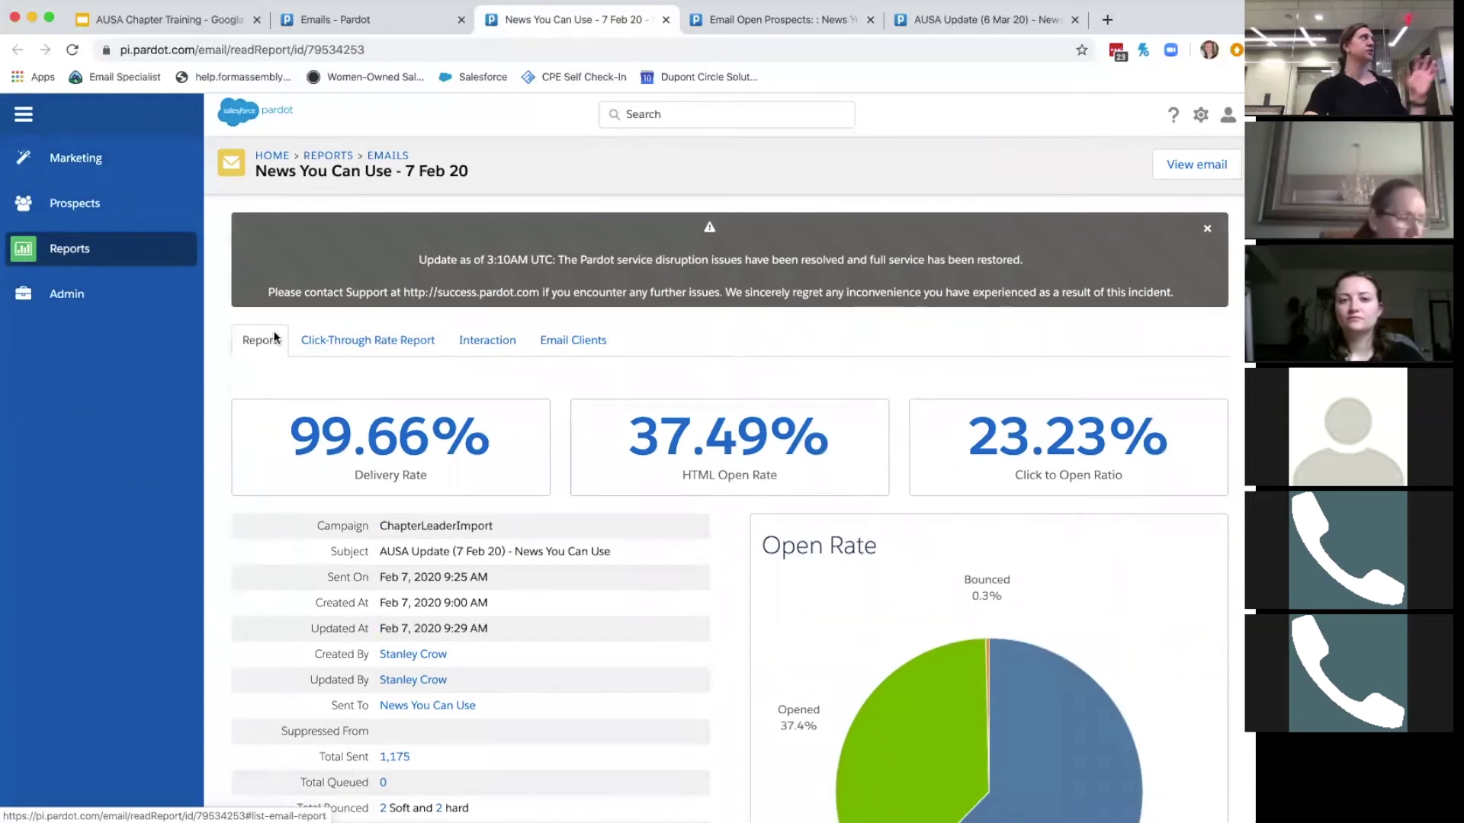
pyautogui.click(337, 345)
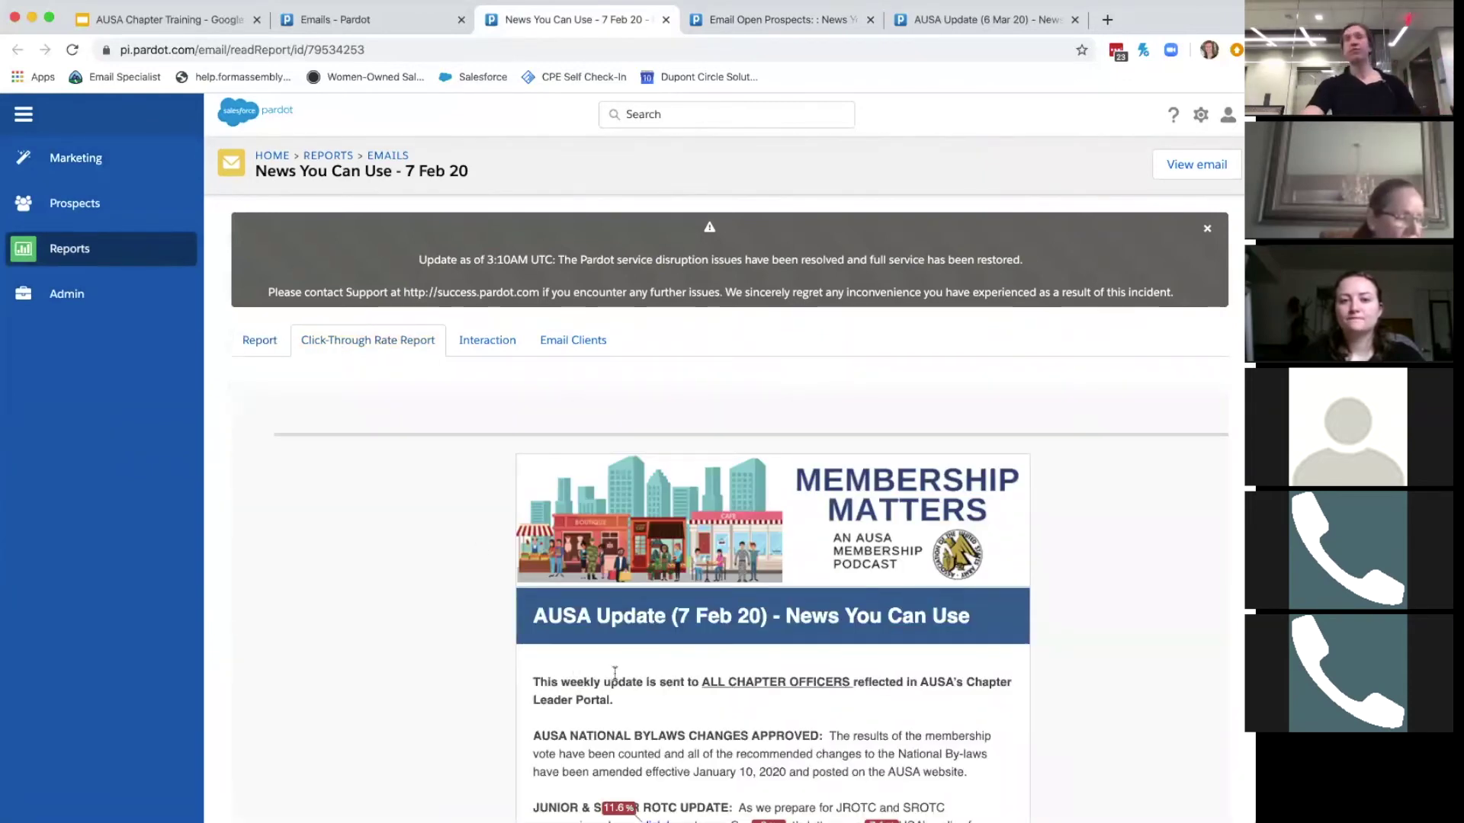
pyautogui.scroll(-3, 619, 676)
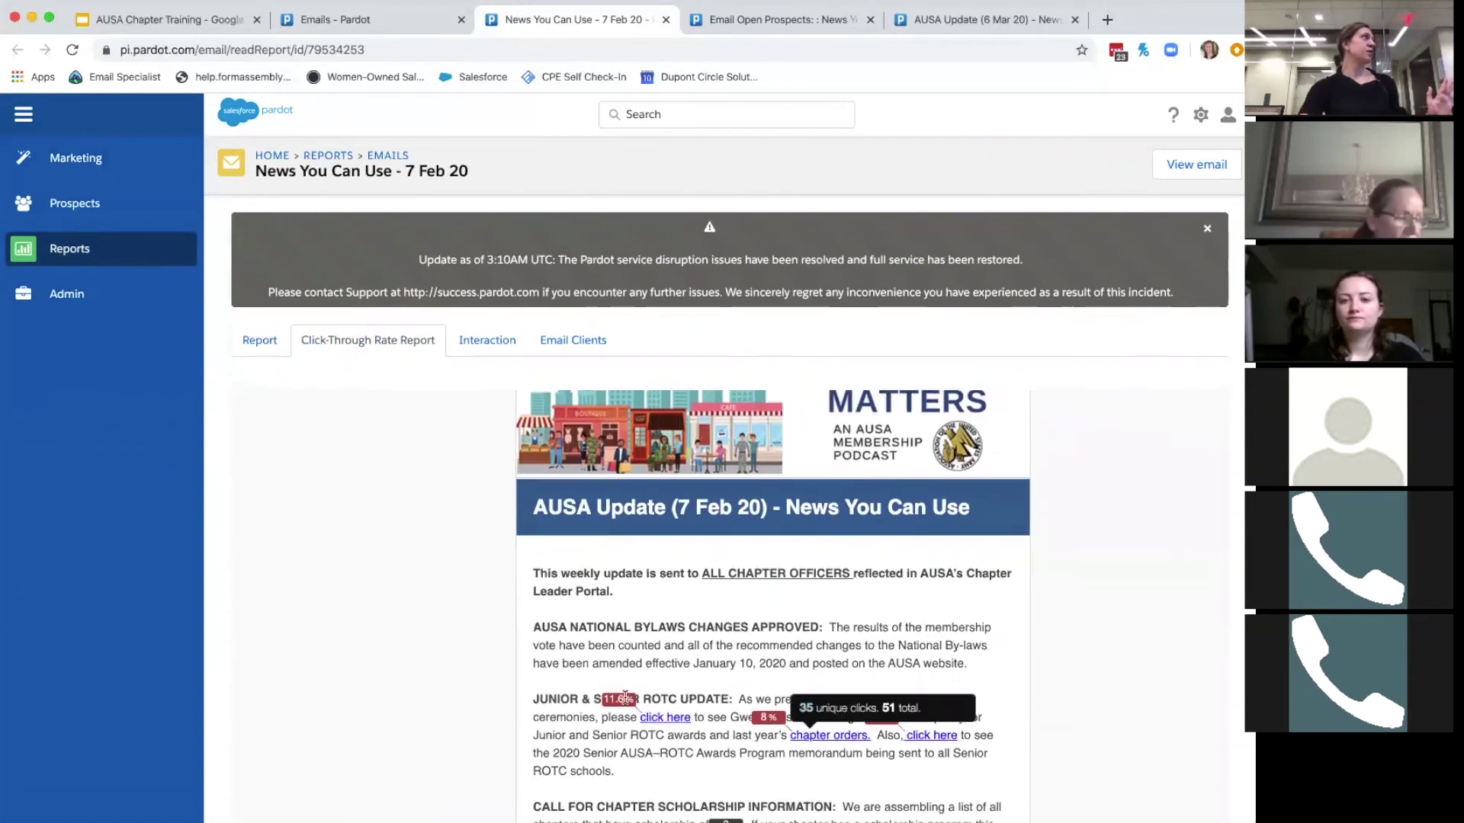
pyautogui.moveTo(602, 704)
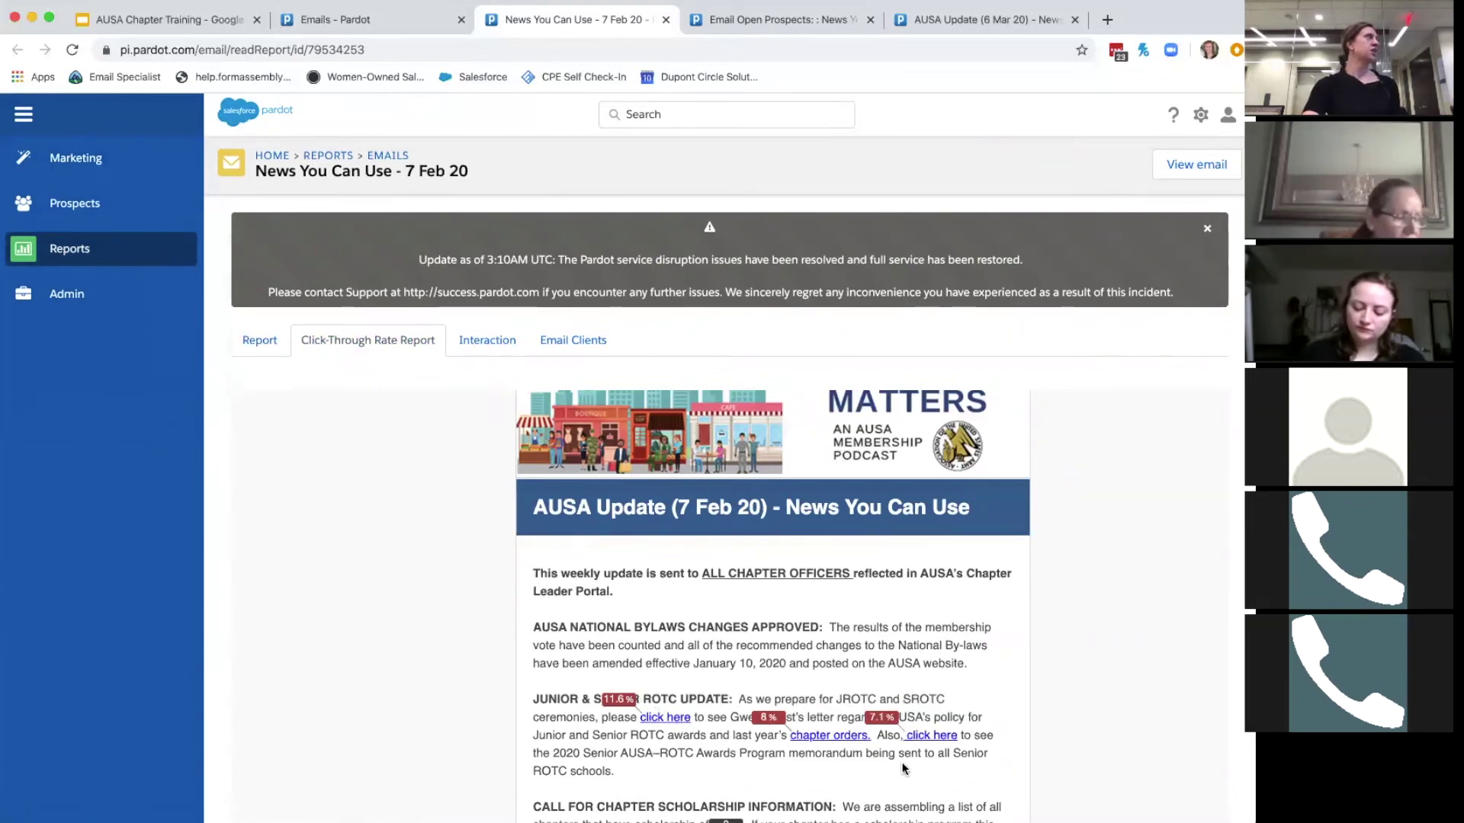
pyautogui.scroll(-1, 901, 762)
pyautogui.scroll(-3, 901, 761)
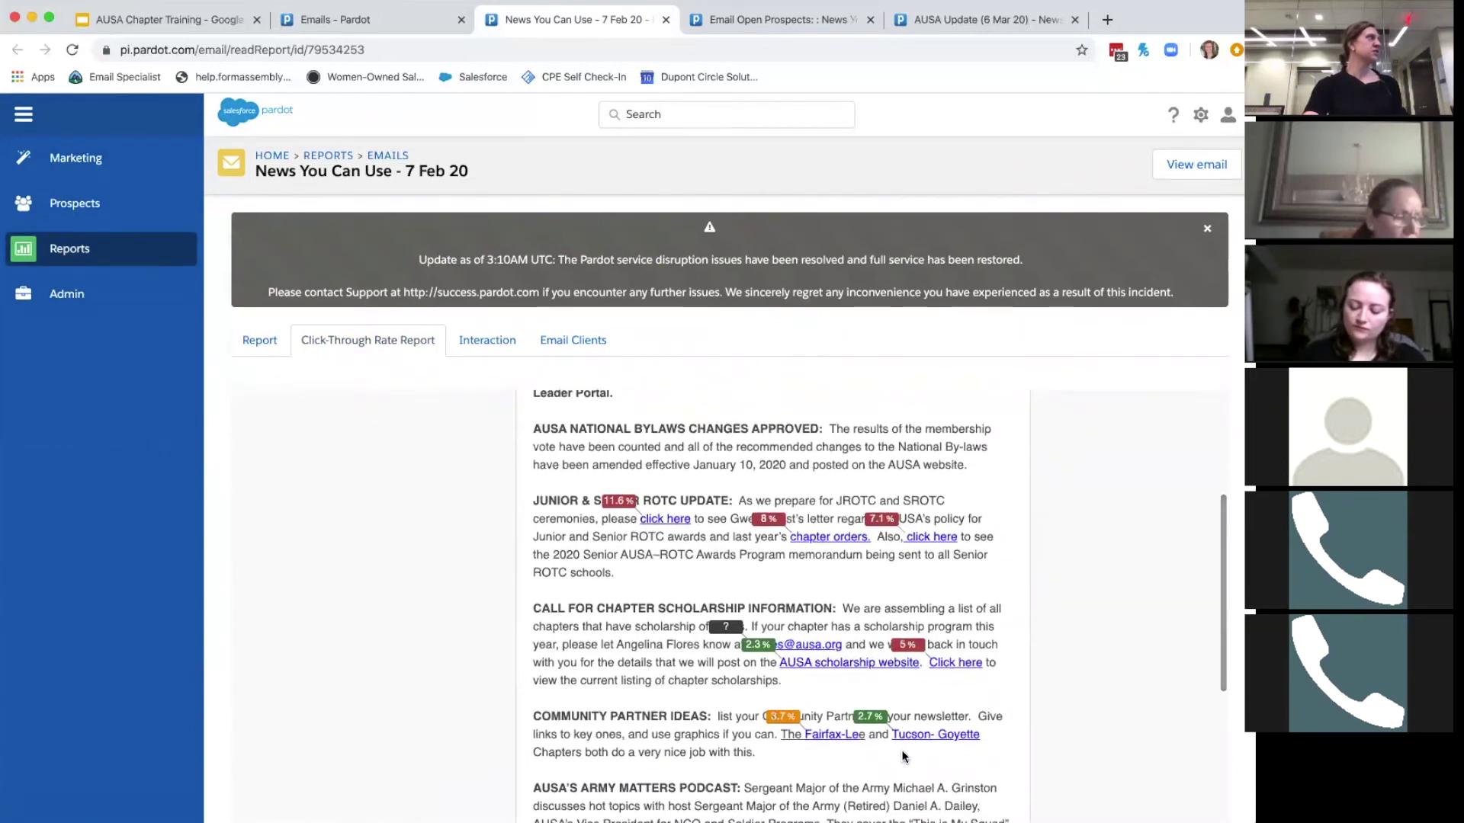
pyautogui.scroll(-1, 902, 753)
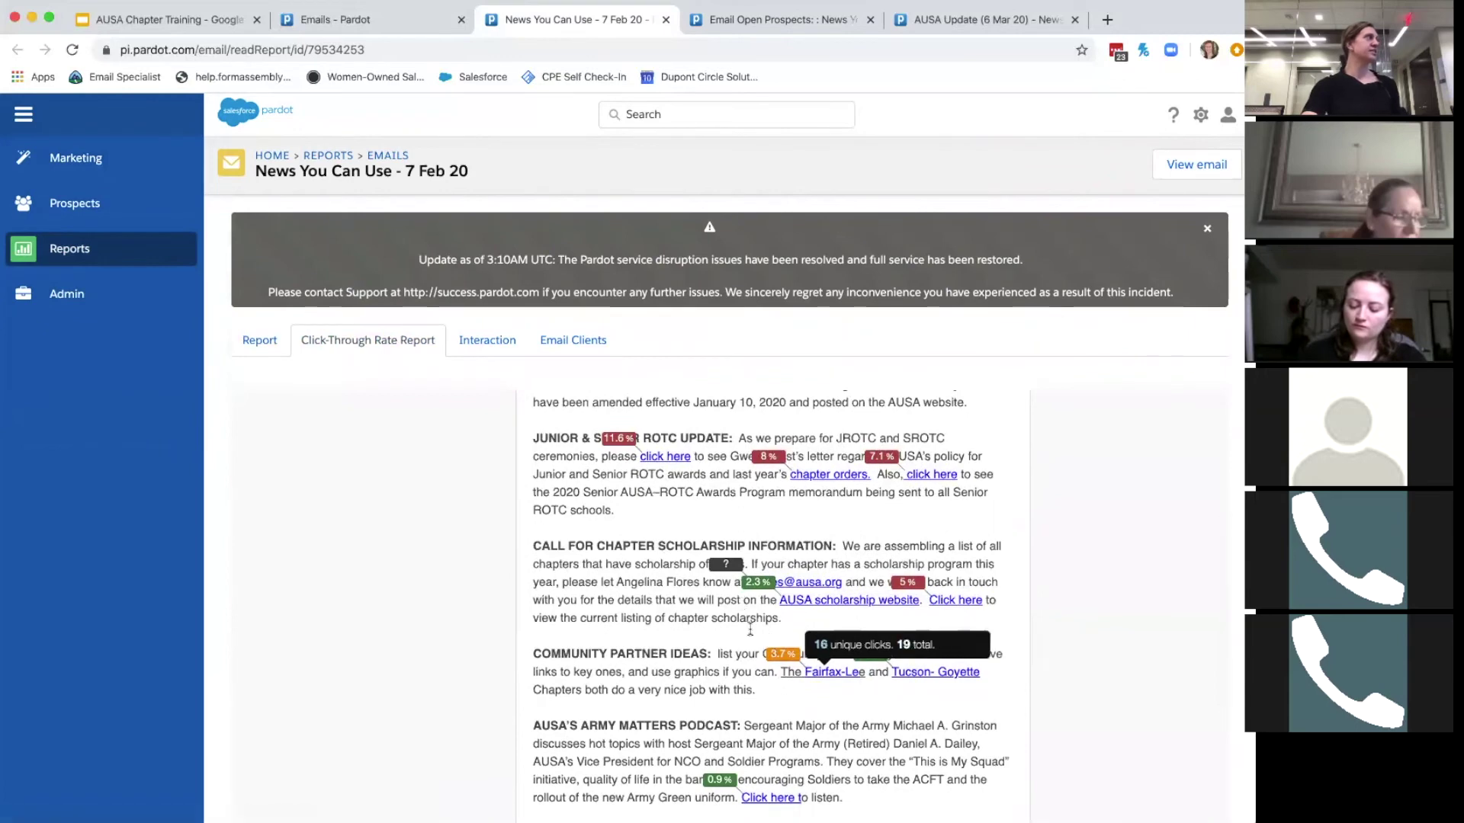
pyautogui.scroll(-1, 775, 741)
pyautogui.scroll(-5, 775, 740)
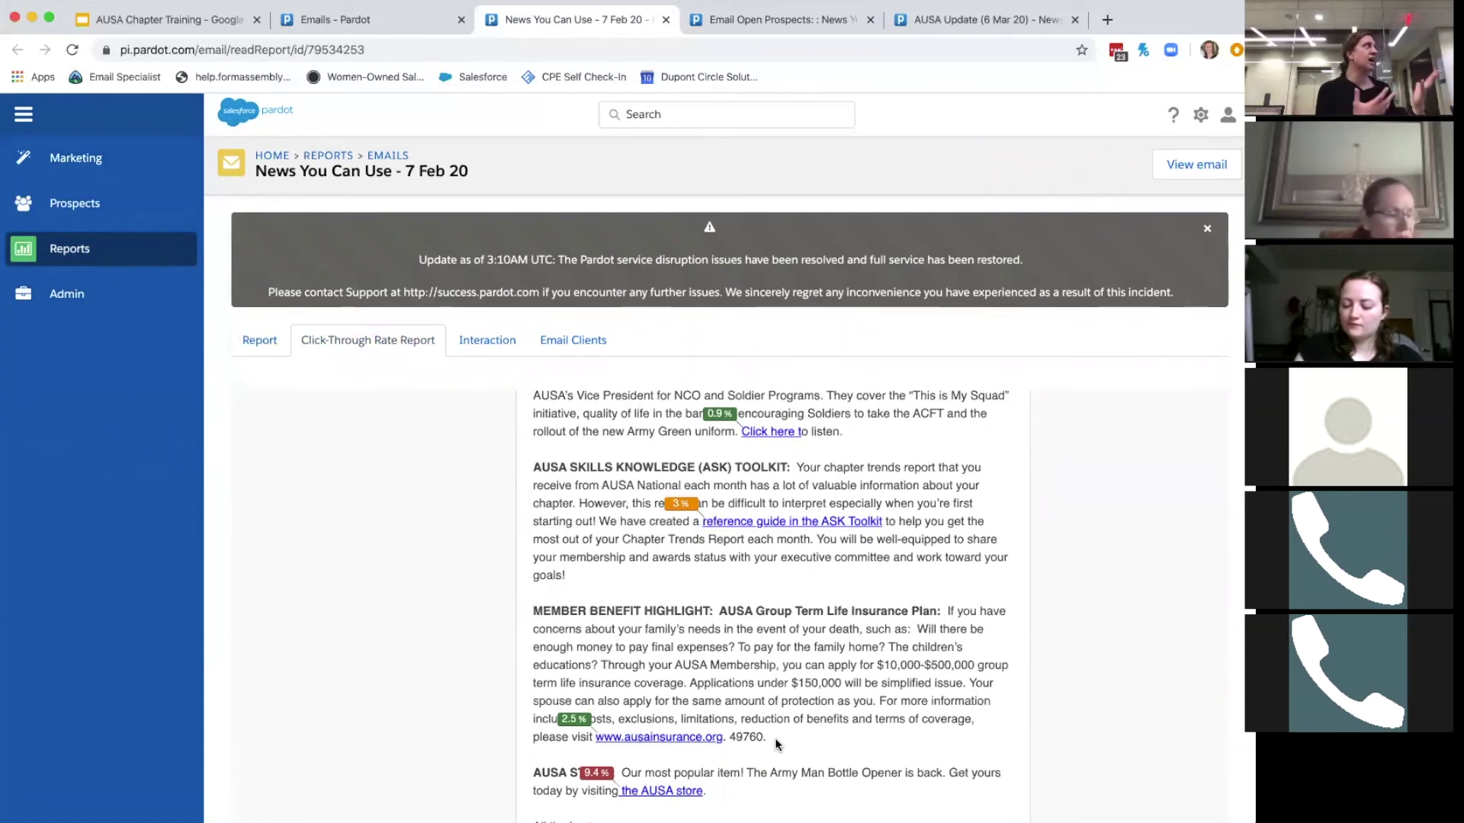
pyautogui.scroll(-3, 775, 738)
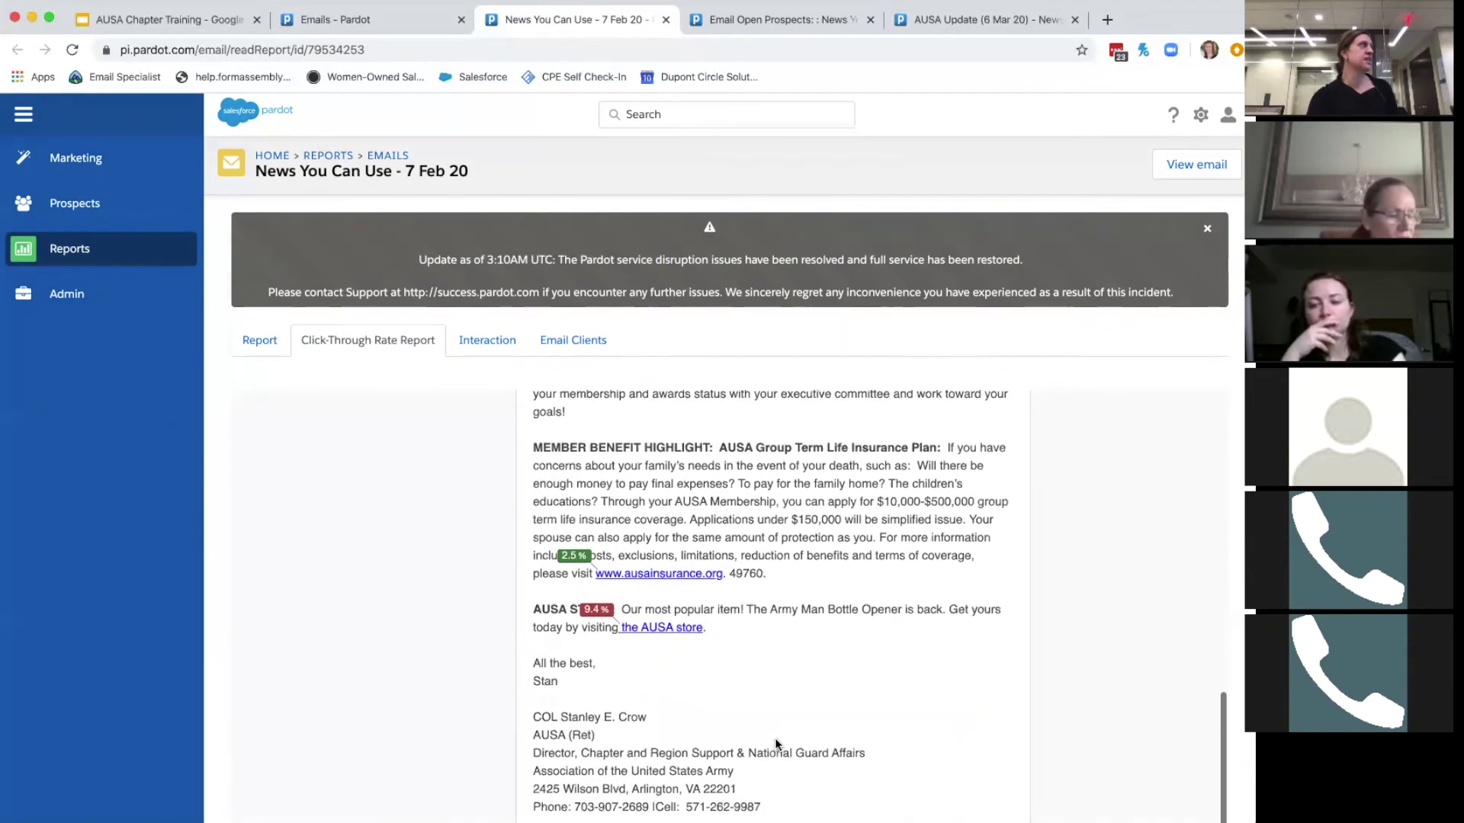
pyautogui.scroll(-2, 776, 743)
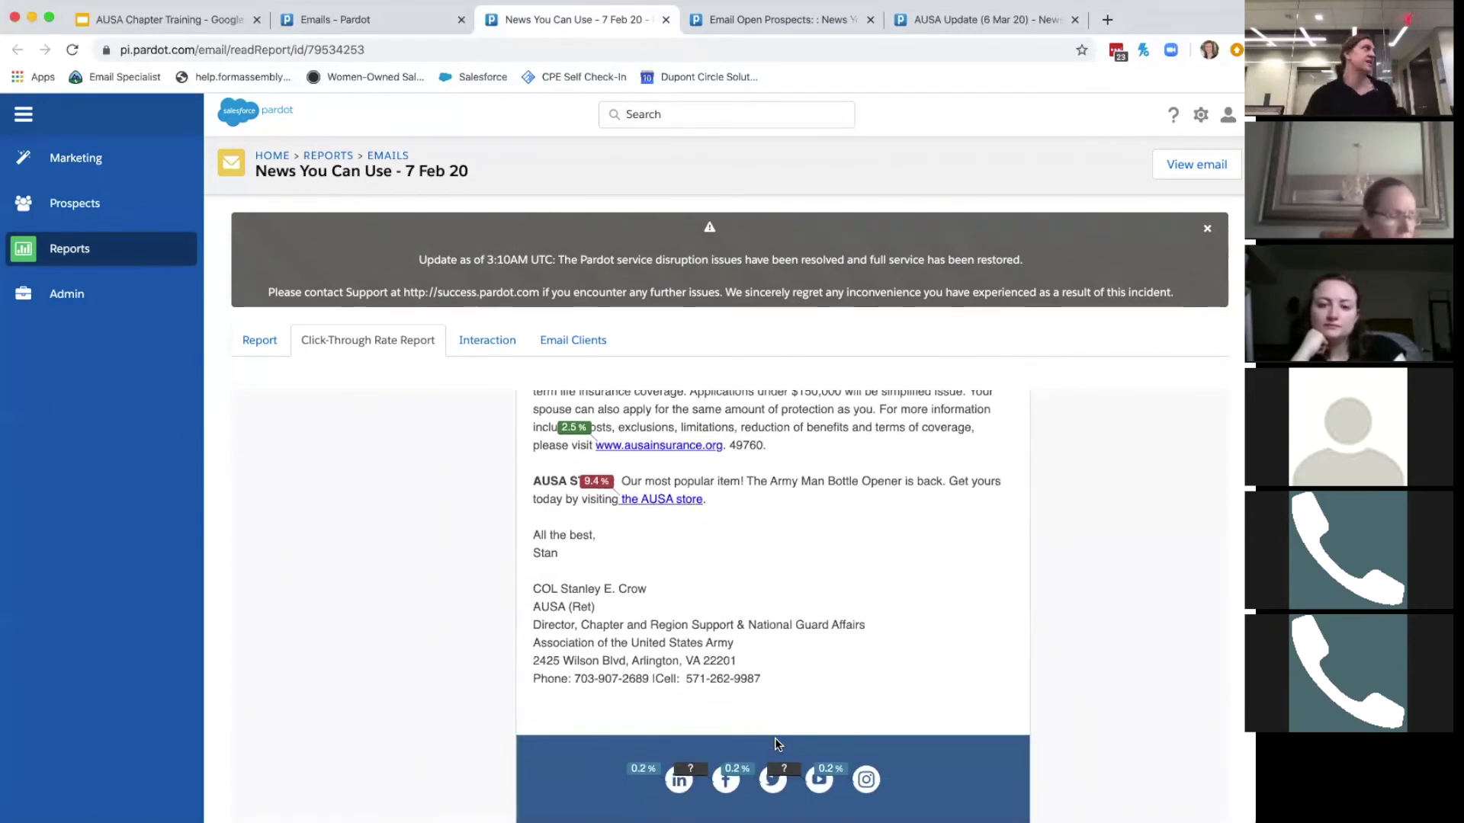
pyautogui.scroll(10, 776, 743)
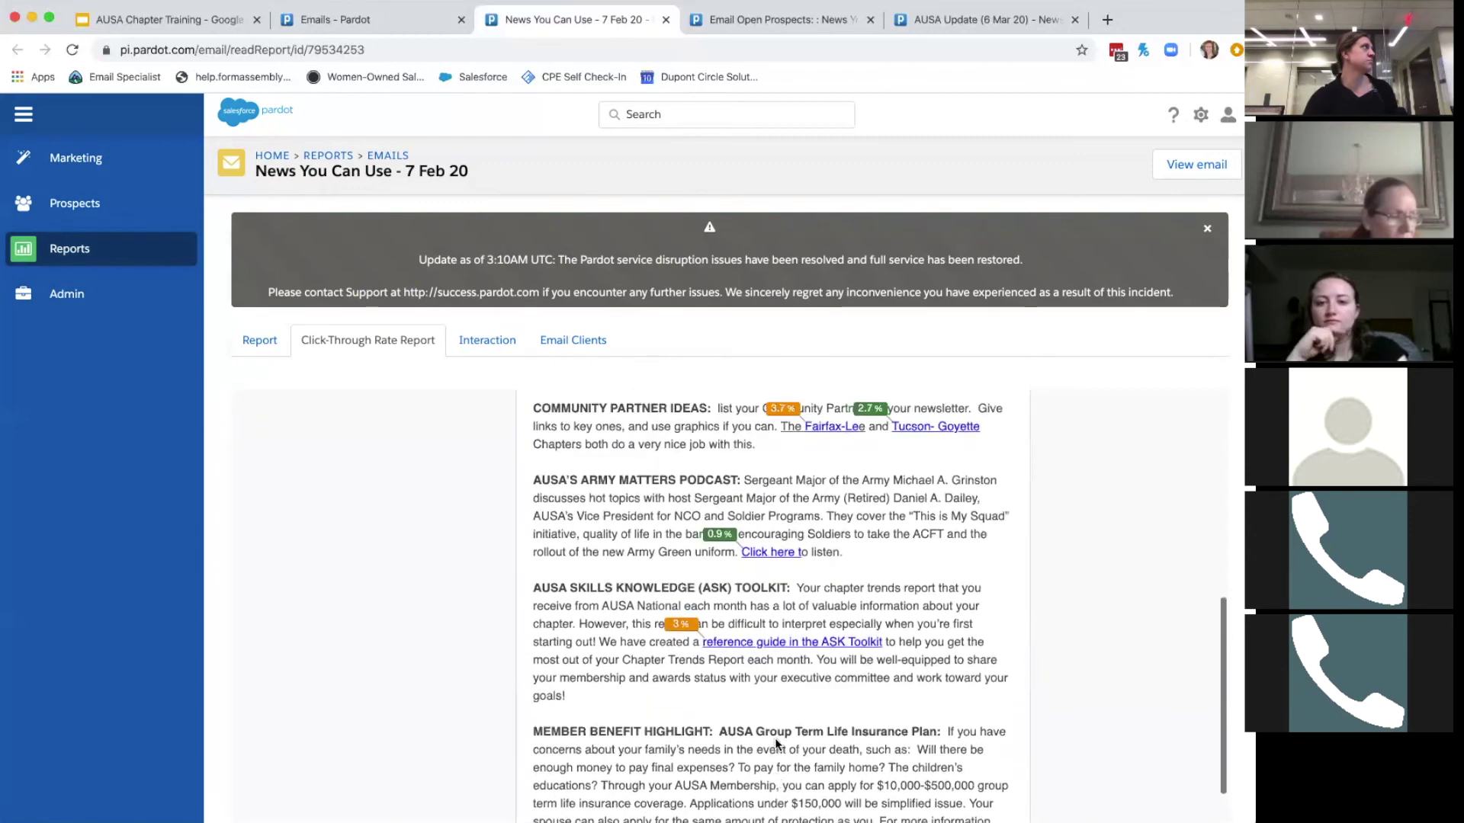
pyautogui.scroll(5, 776, 743)
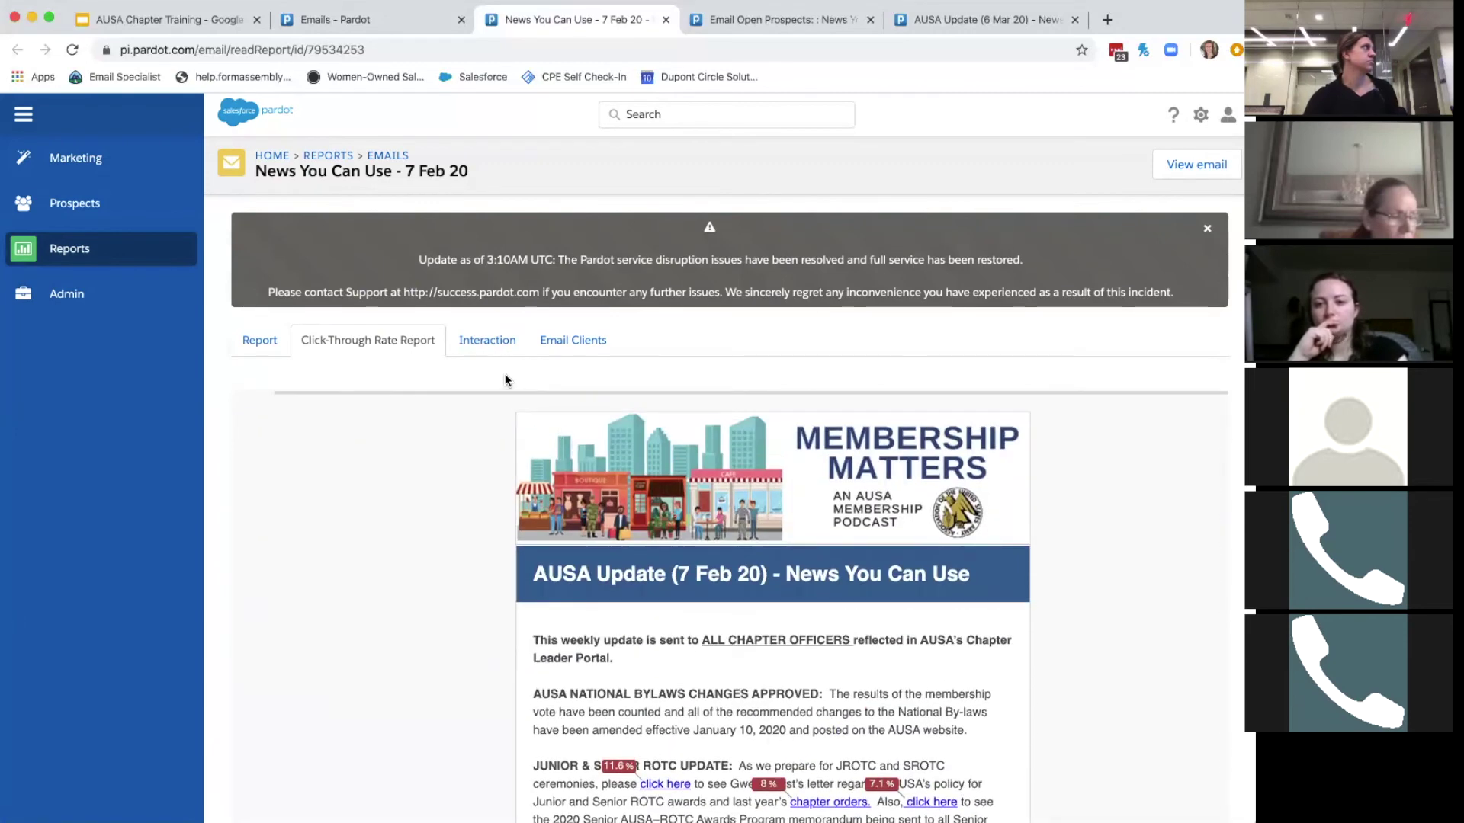
# Review the 7 Feb email's Interaction figures and its Email Clients breakdown, including the version details for Apple iPhone
pyautogui.click(488, 344)
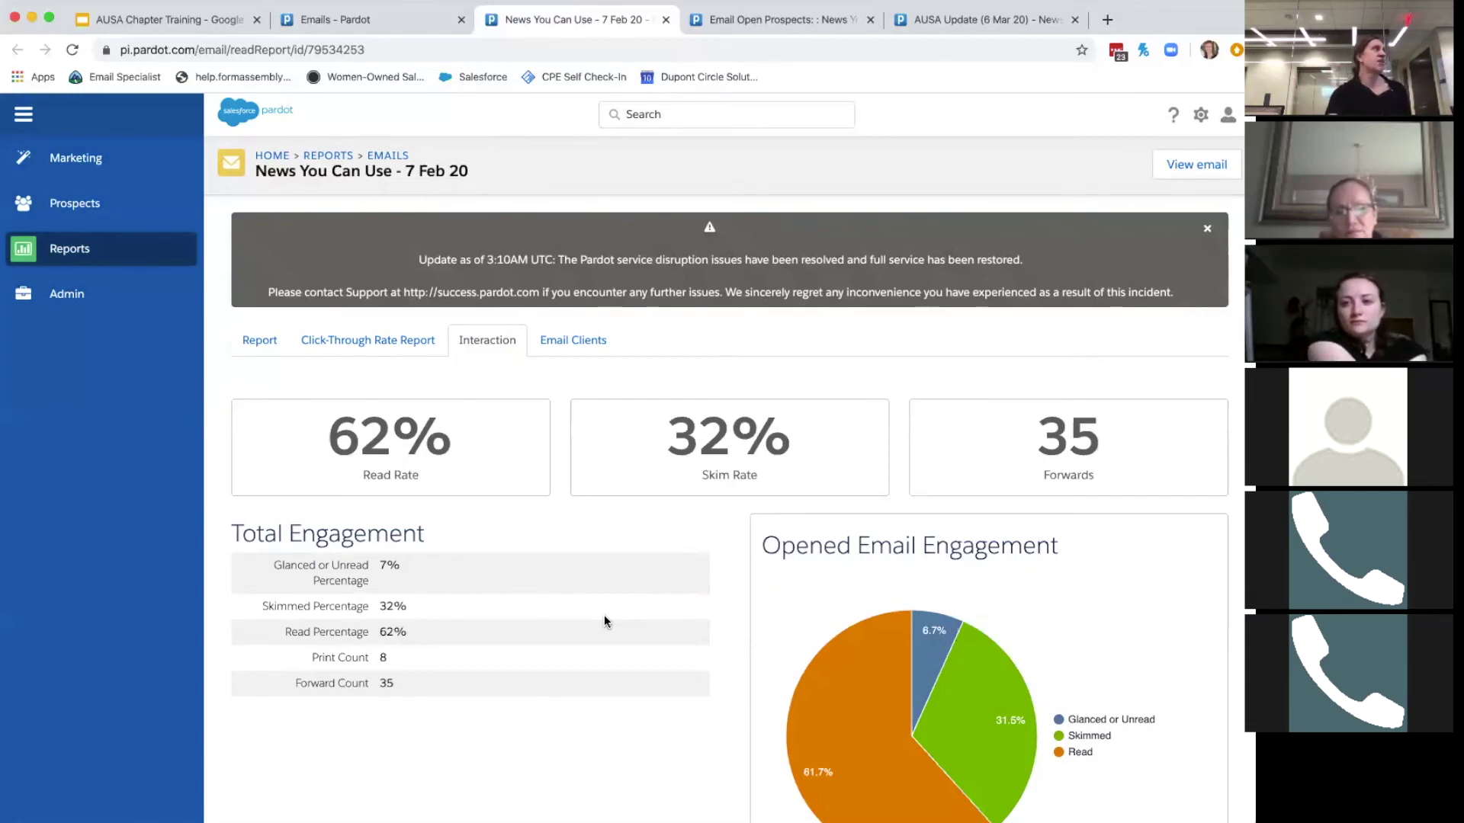
pyautogui.click(584, 343)
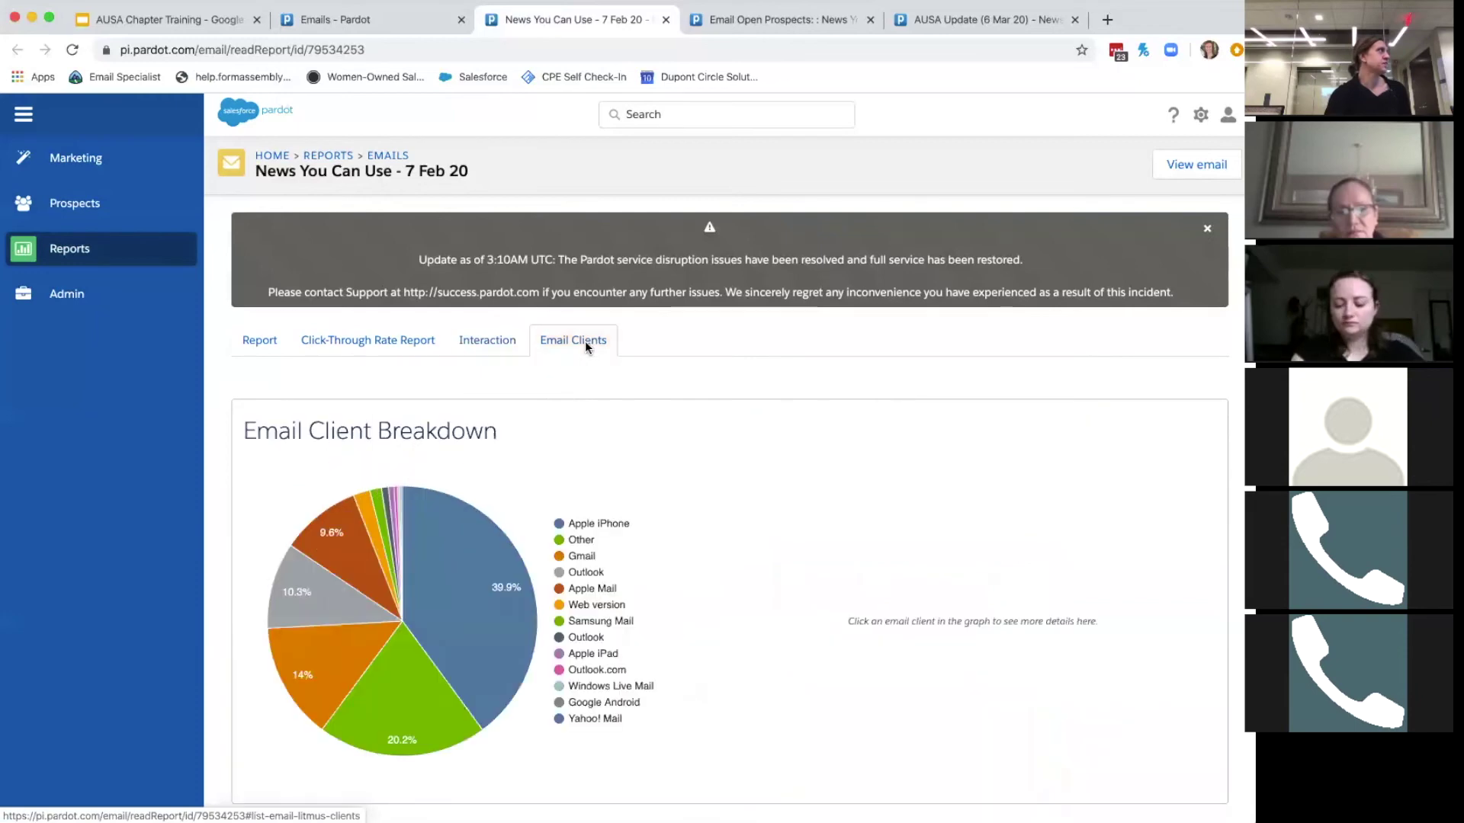
pyautogui.moveTo(479, 565)
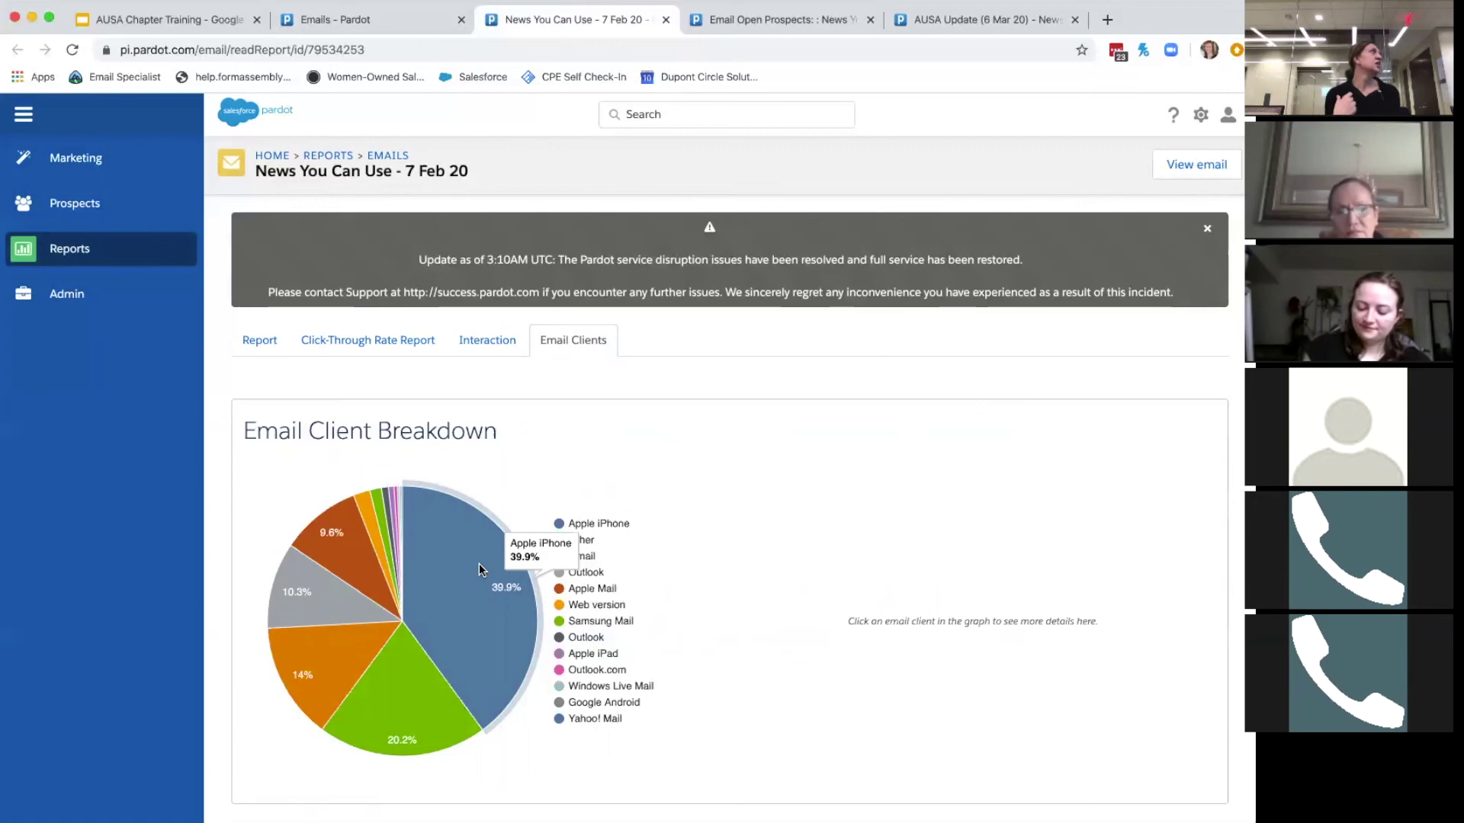
pyautogui.click(478, 565)
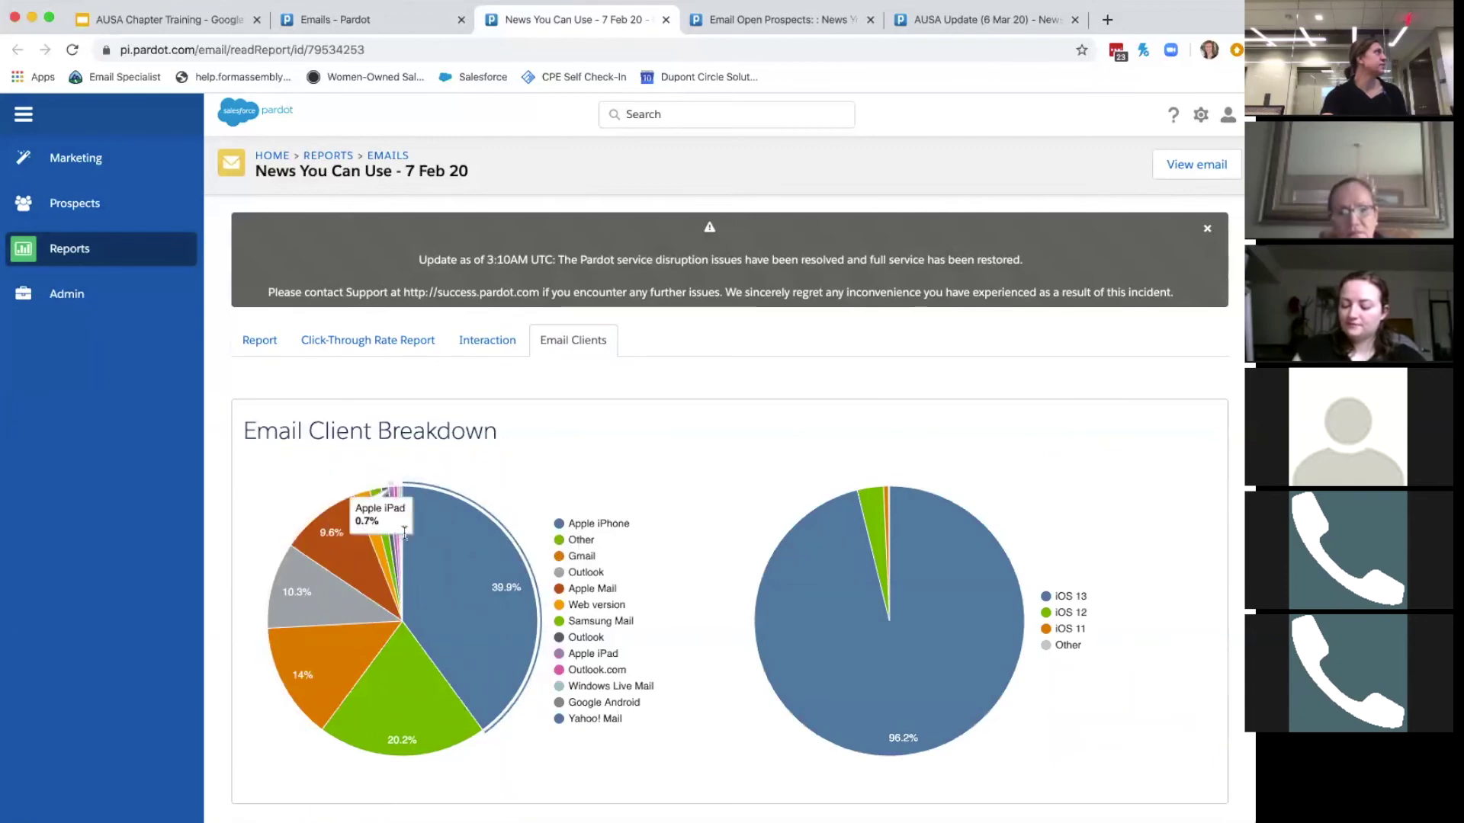
pyautogui.scroll(-6, 494, 743)
pyautogui.scroll(-3, 496, 748)
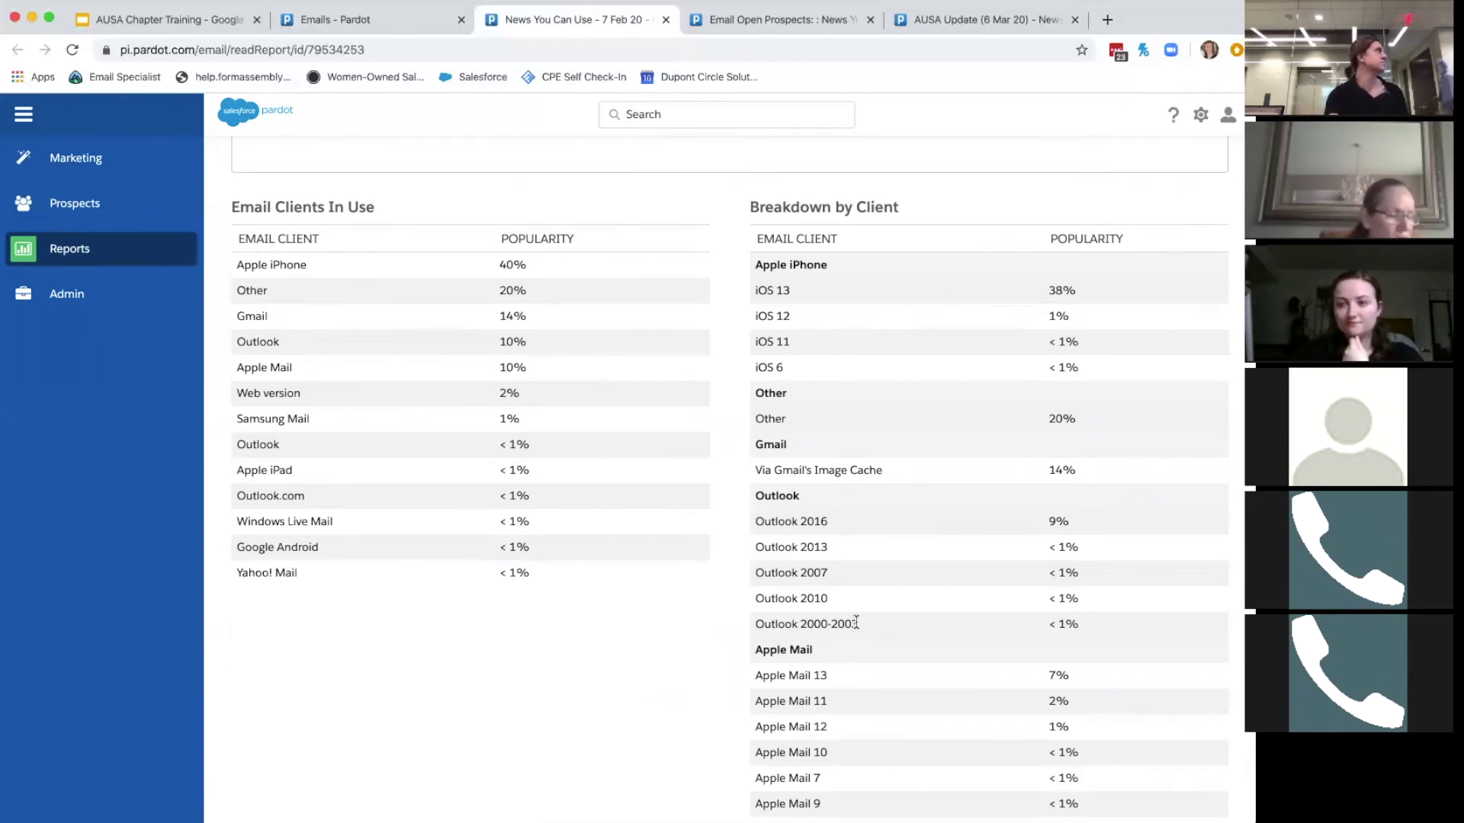
pyautogui.scroll(10, 855, 622)
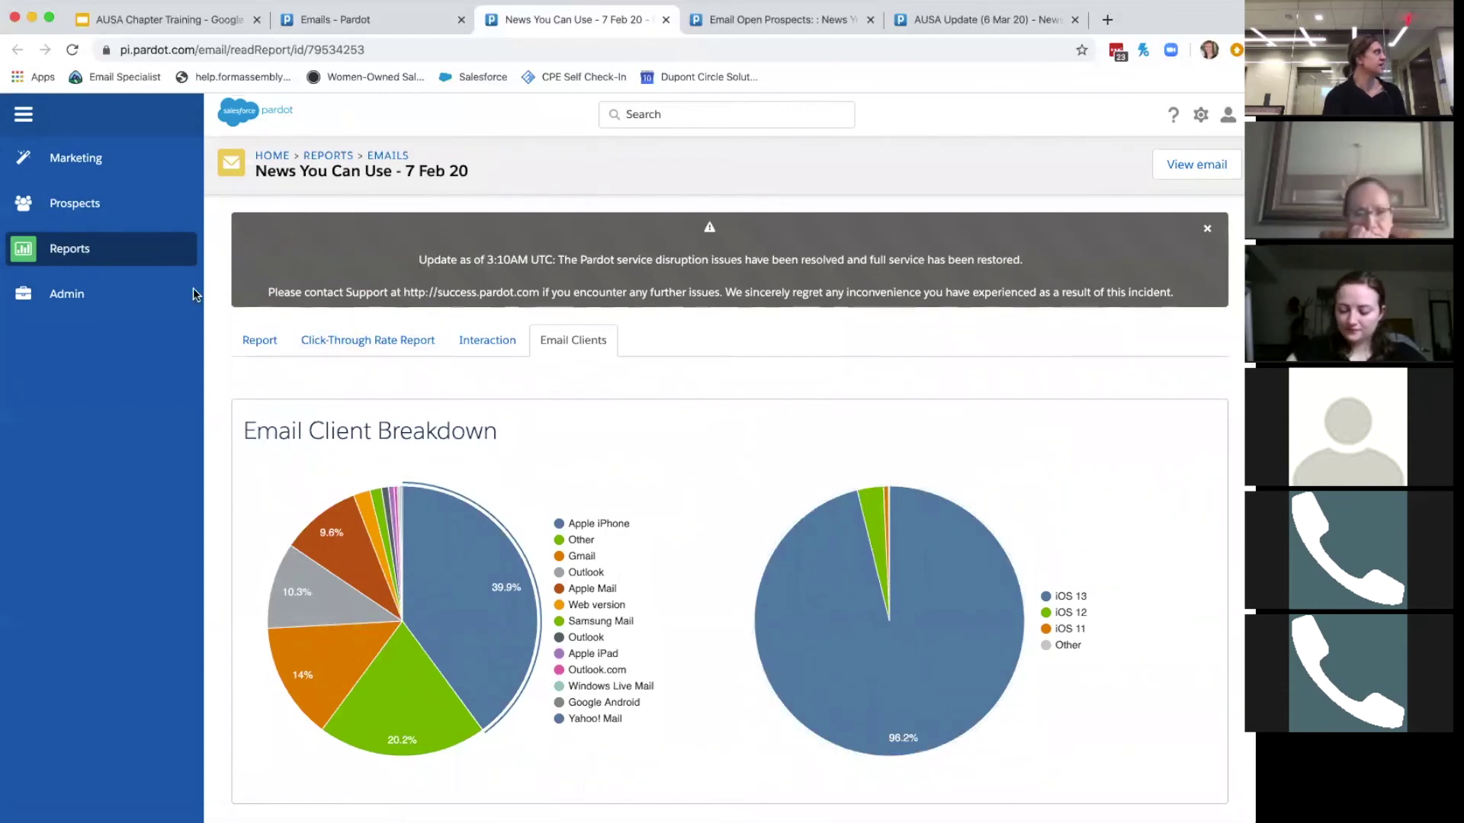
pyautogui.moveTo(153, 259)
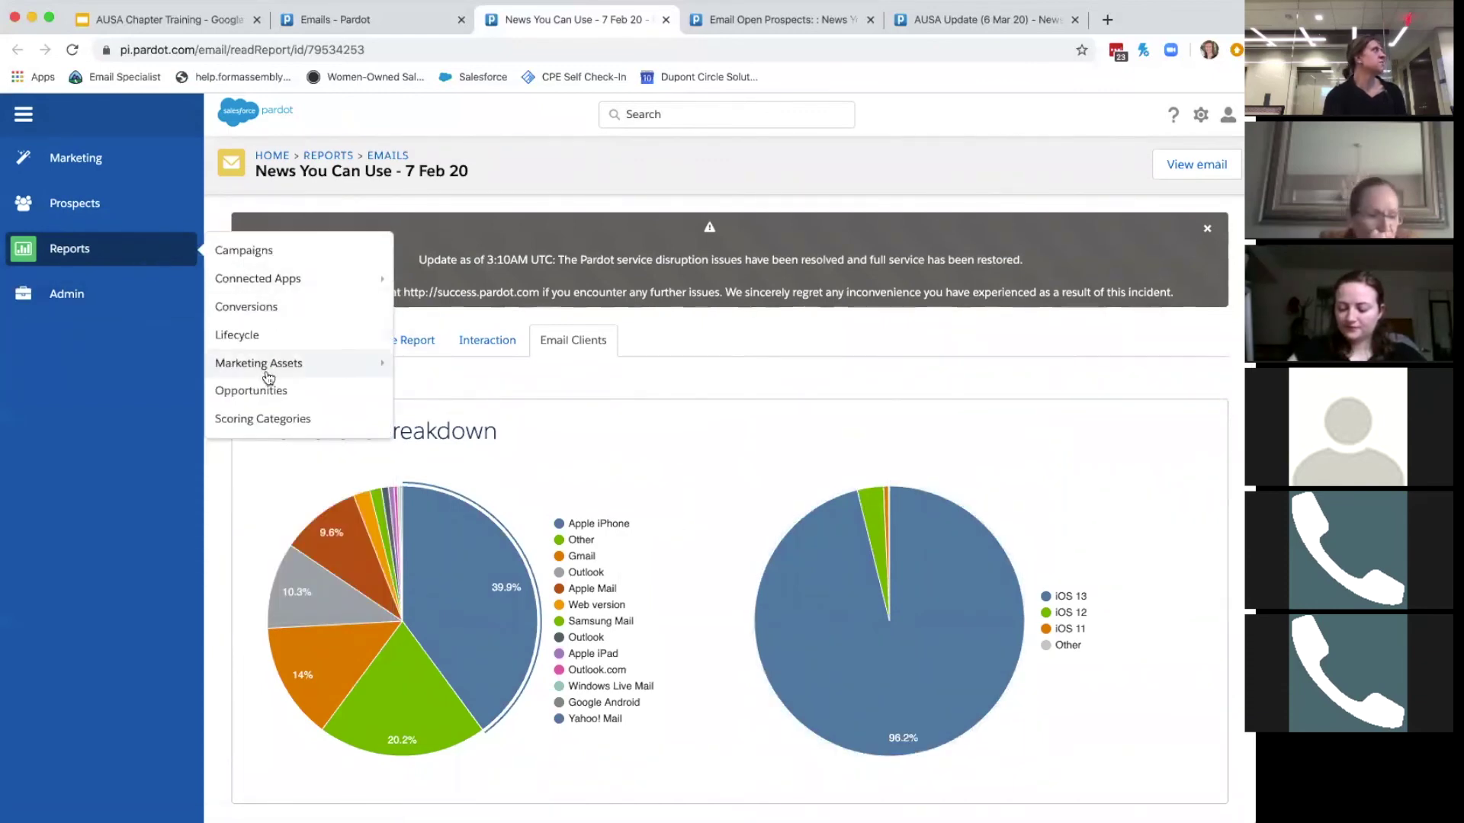
pyautogui.moveTo(269, 377)
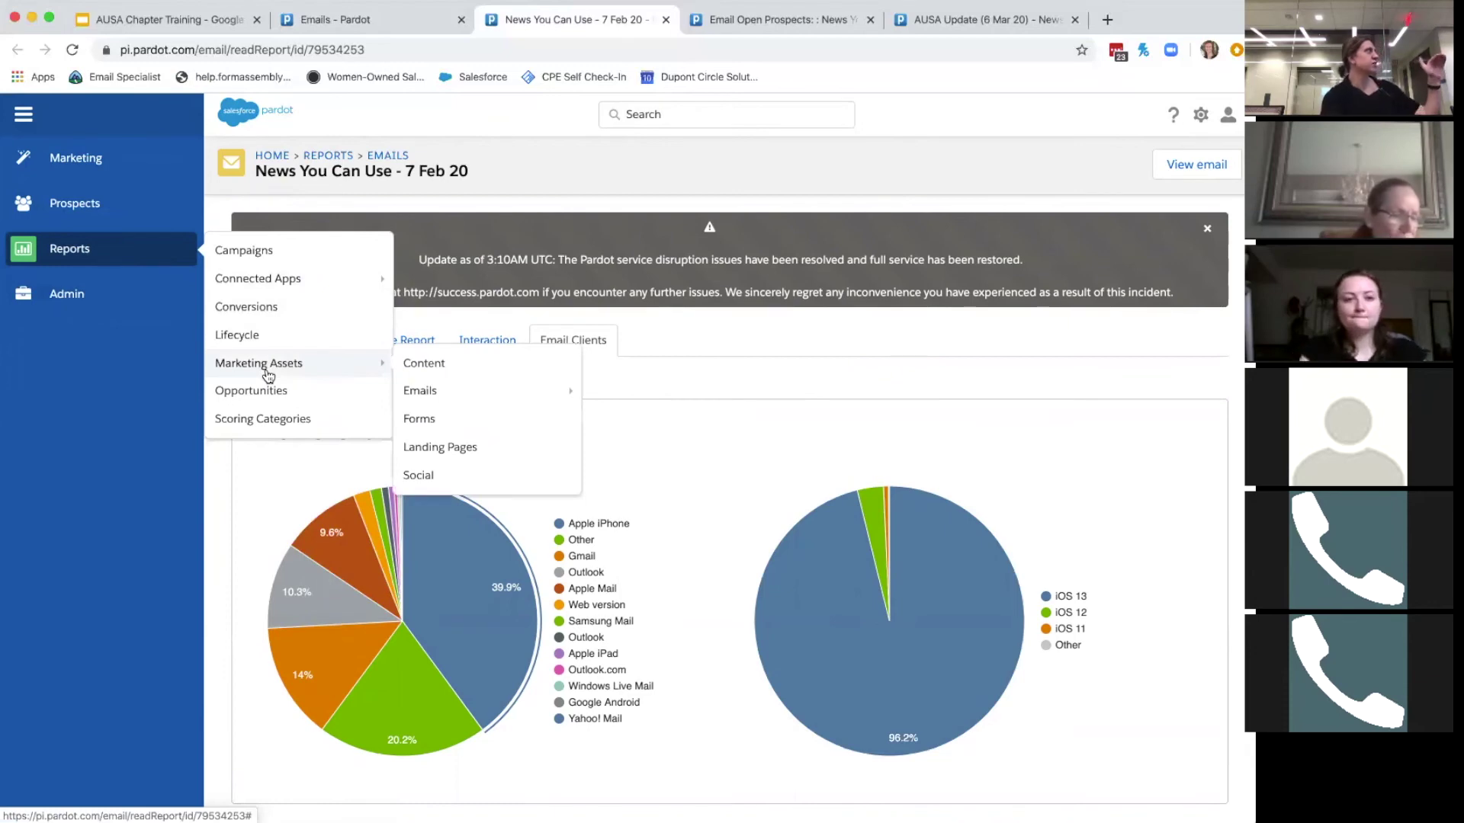
pyautogui.moveTo(433, 390)
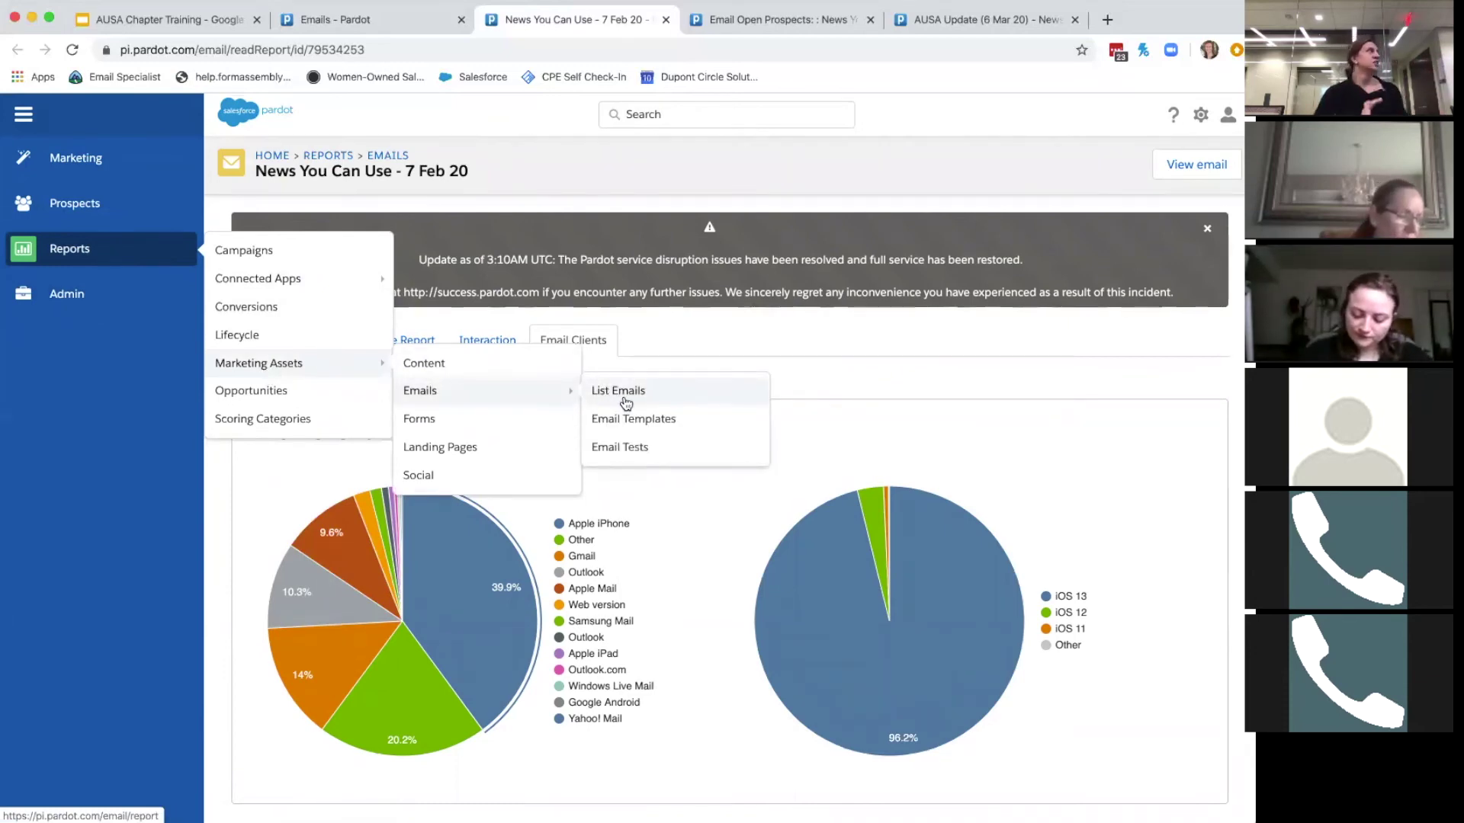
# Open the sent list emails and view the details of 5 Things | March 9 2020 | Membership & Staff
pyautogui.moveTo(120, 173)
pyautogui.moveTo(180, 166)
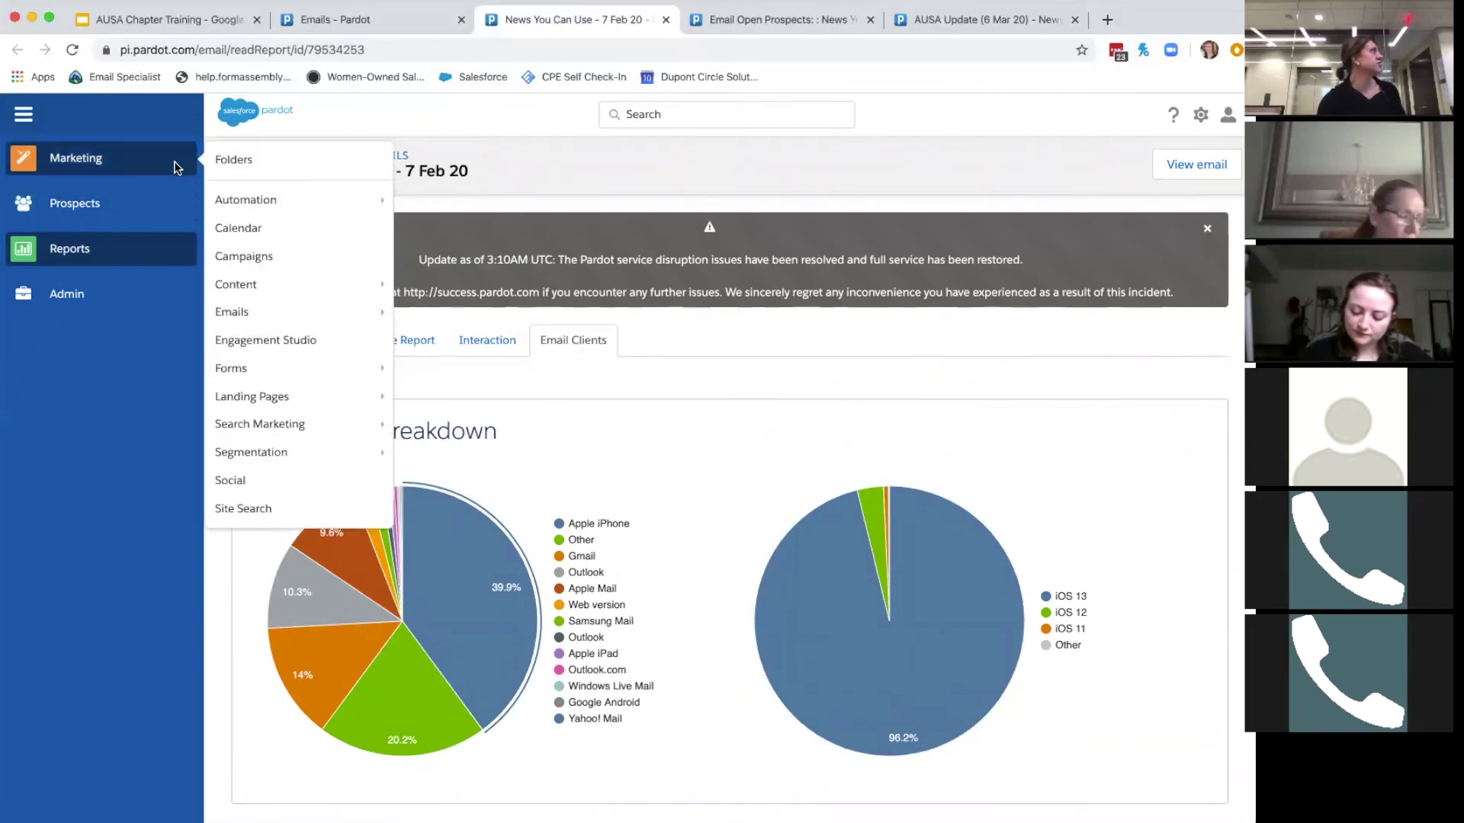
pyautogui.moveTo(248, 315)
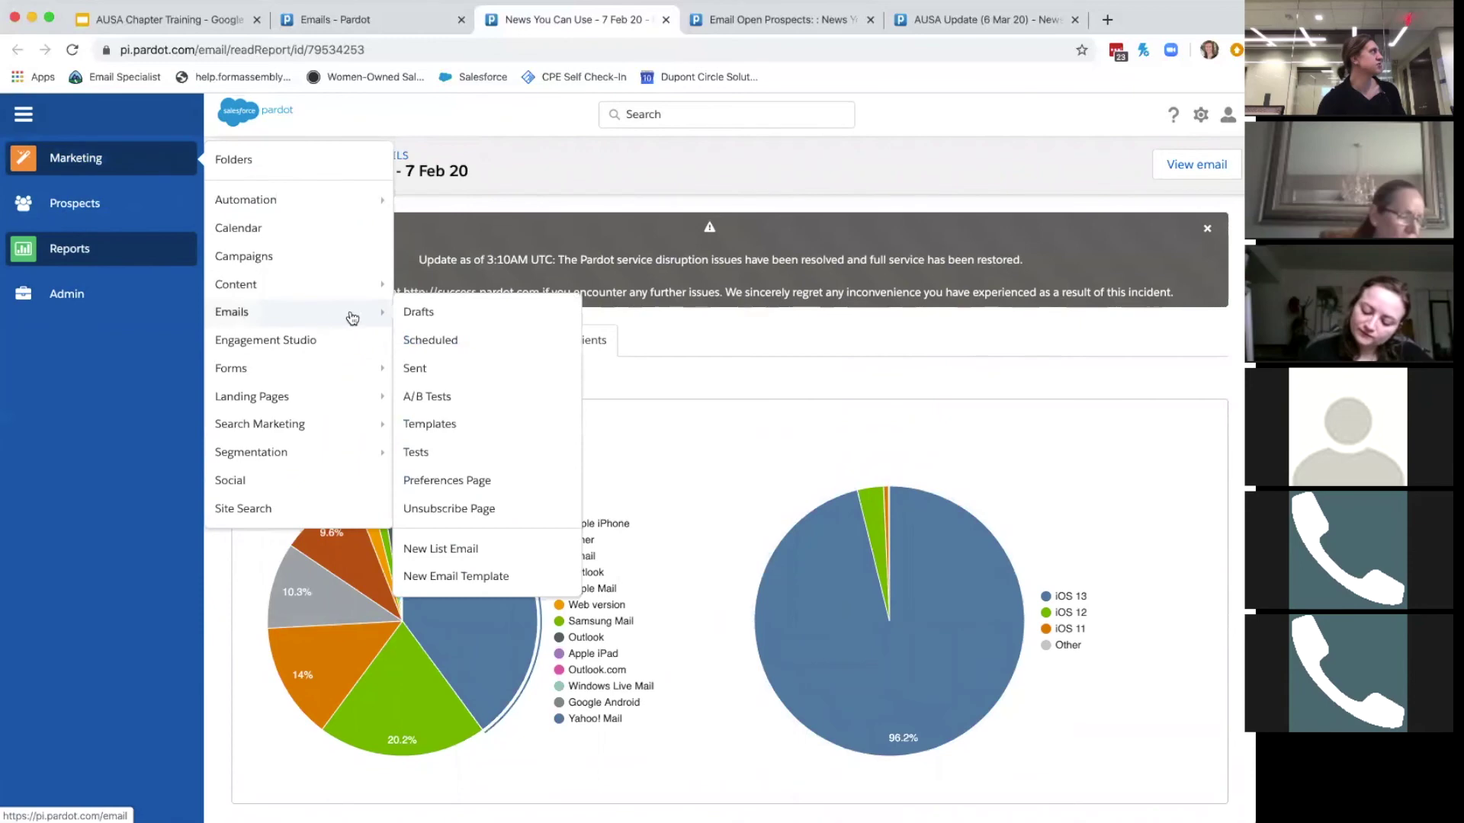
pyautogui.click(427, 370)
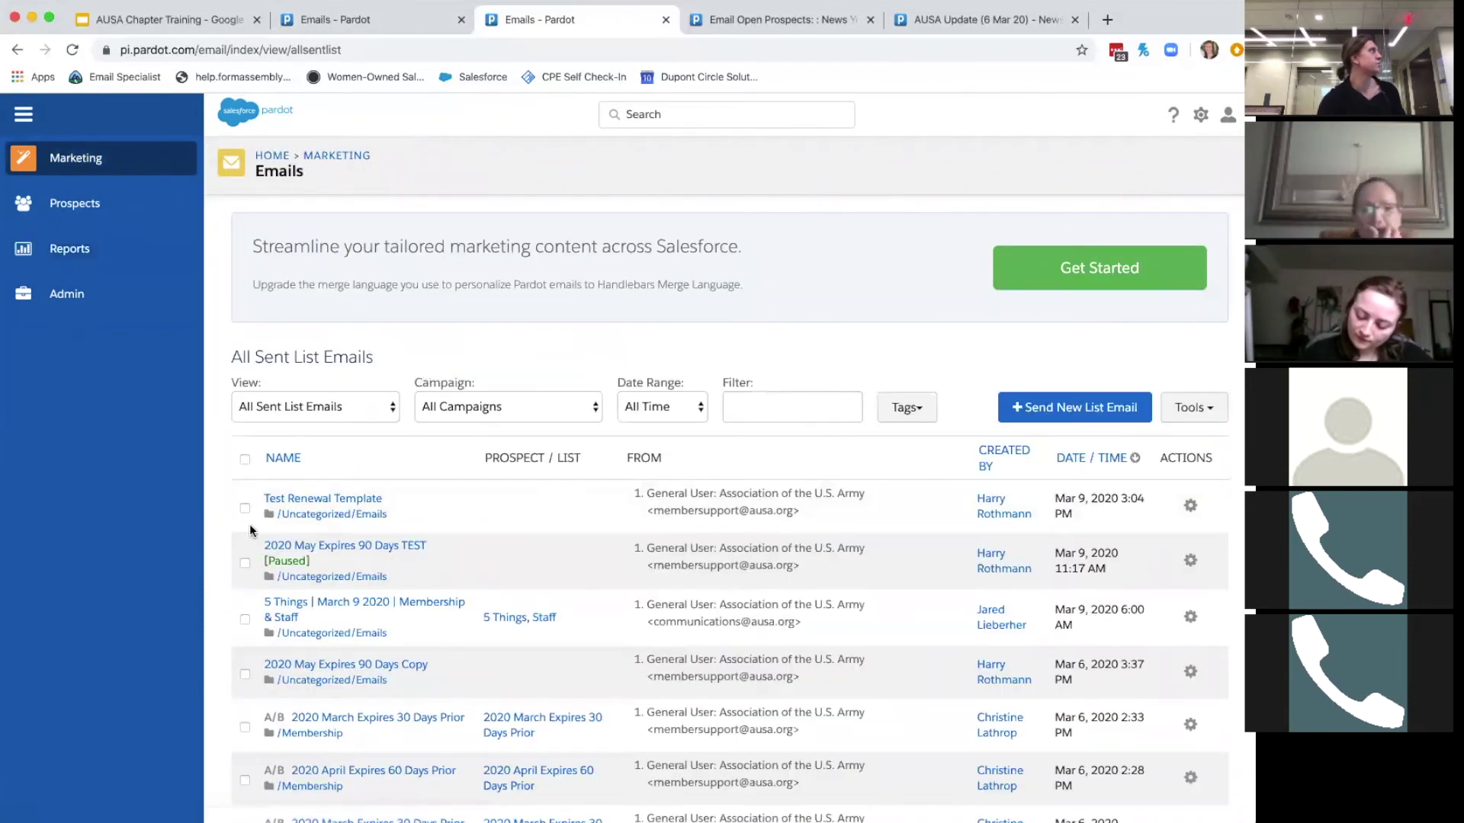
pyautogui.click(343, 603)
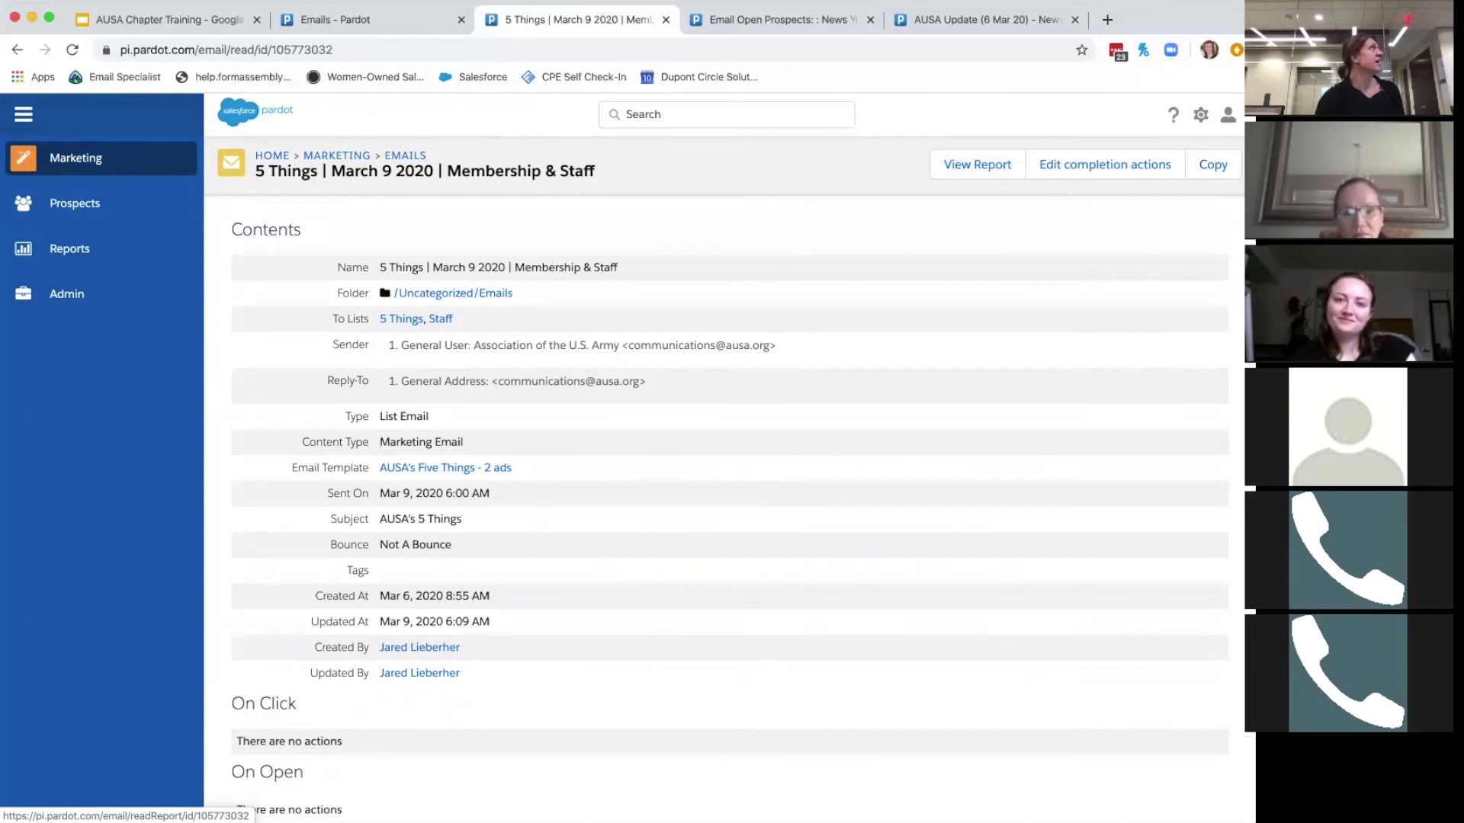
# Return to the List Email Statistics report and look through the columns available for its table, leaving the selection as is
pyautogui.click(393, 20)
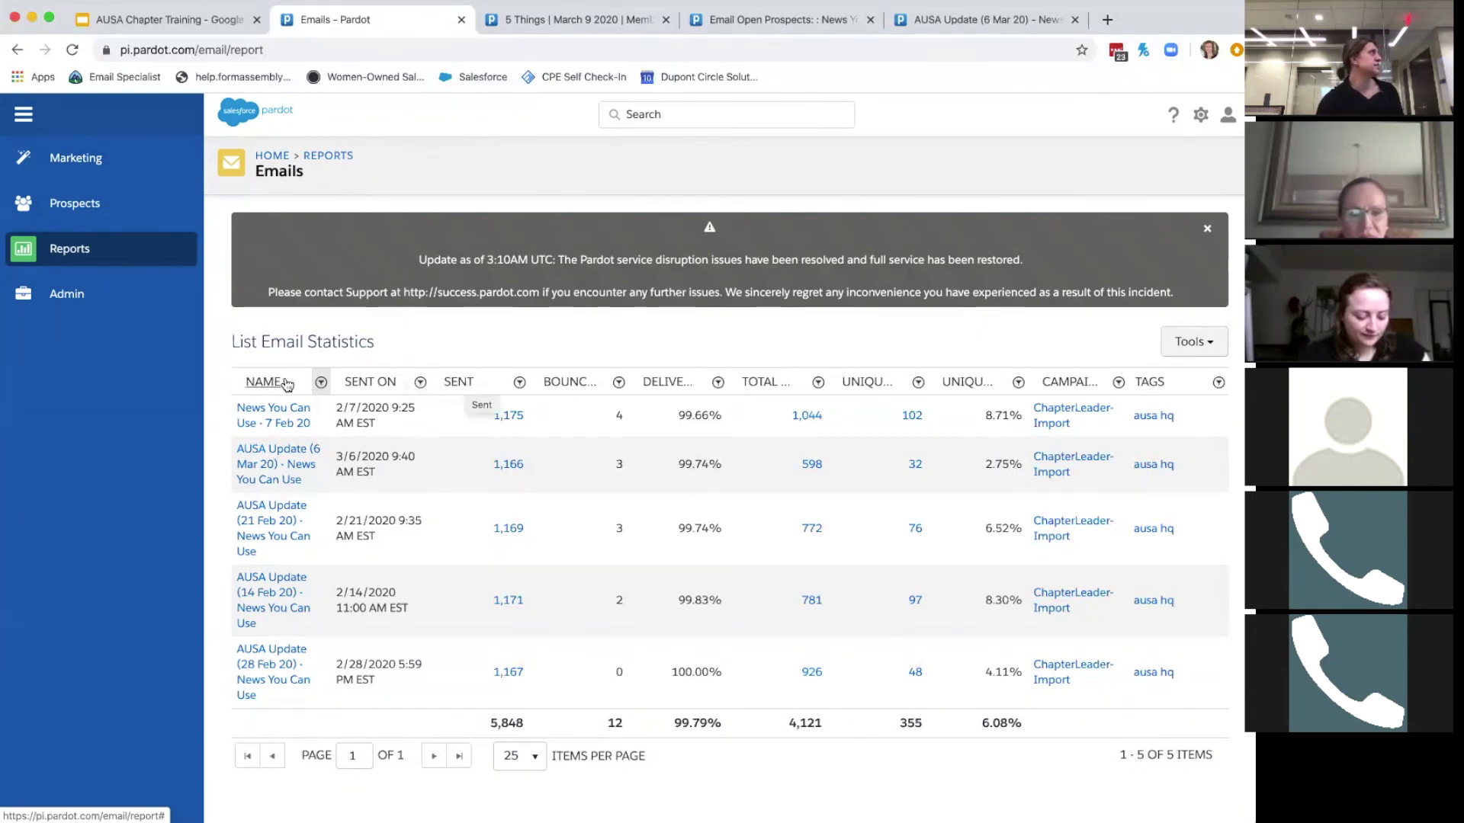
pyautogui.click(320, 382)
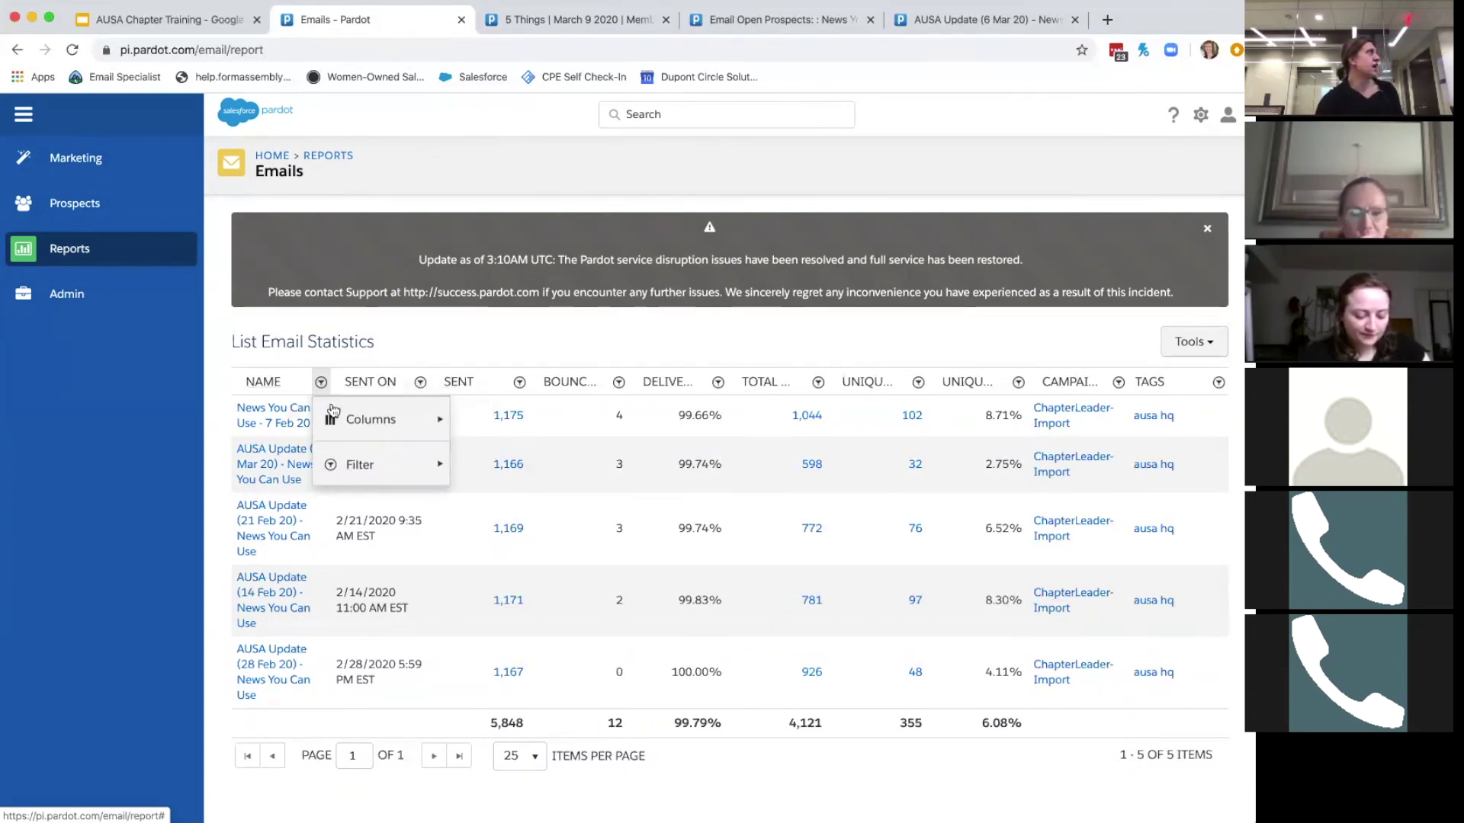
pyautogui.moveTo(345, 433)
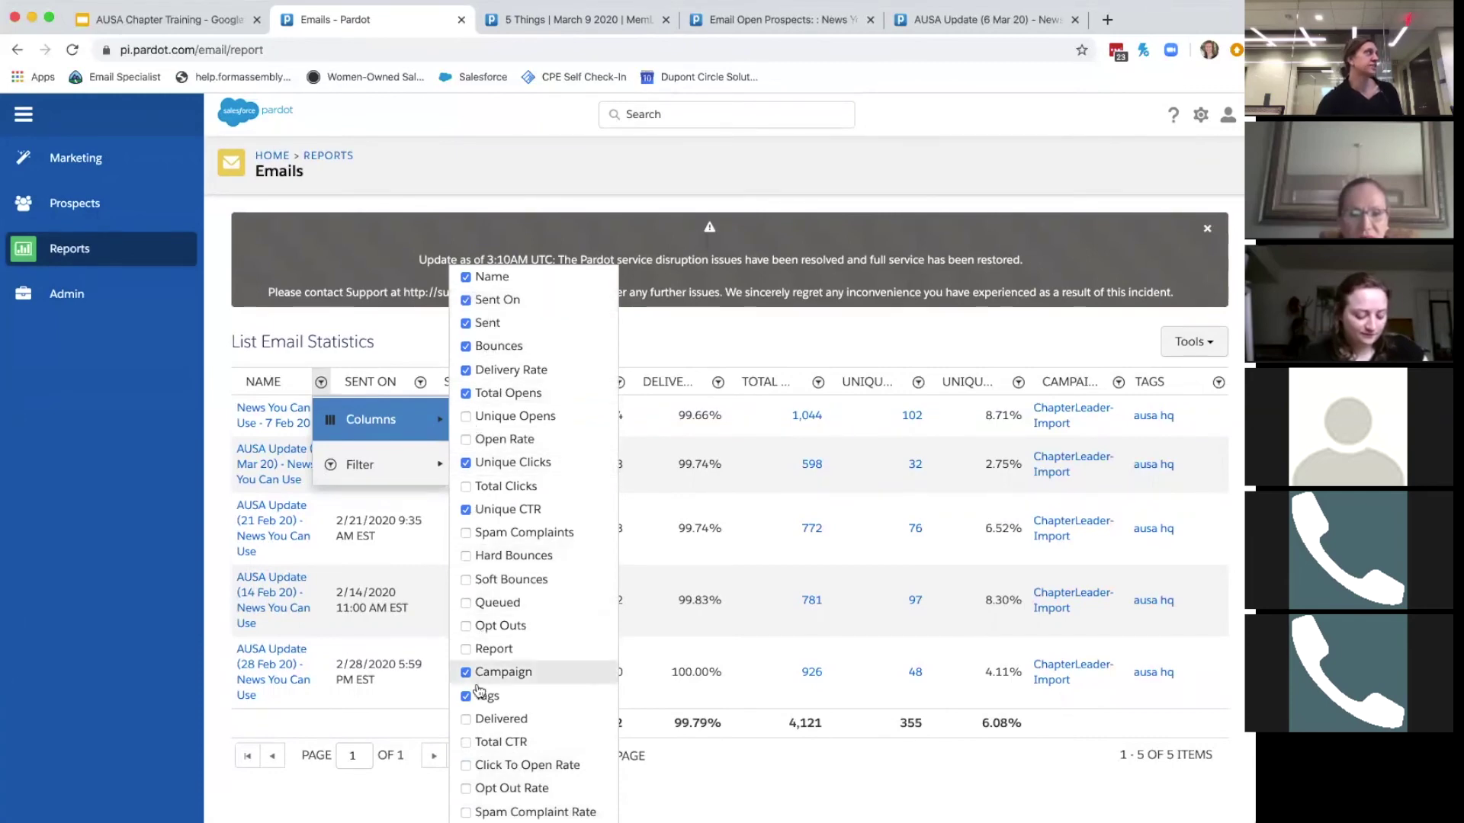
pyautogui.click(383, 719)
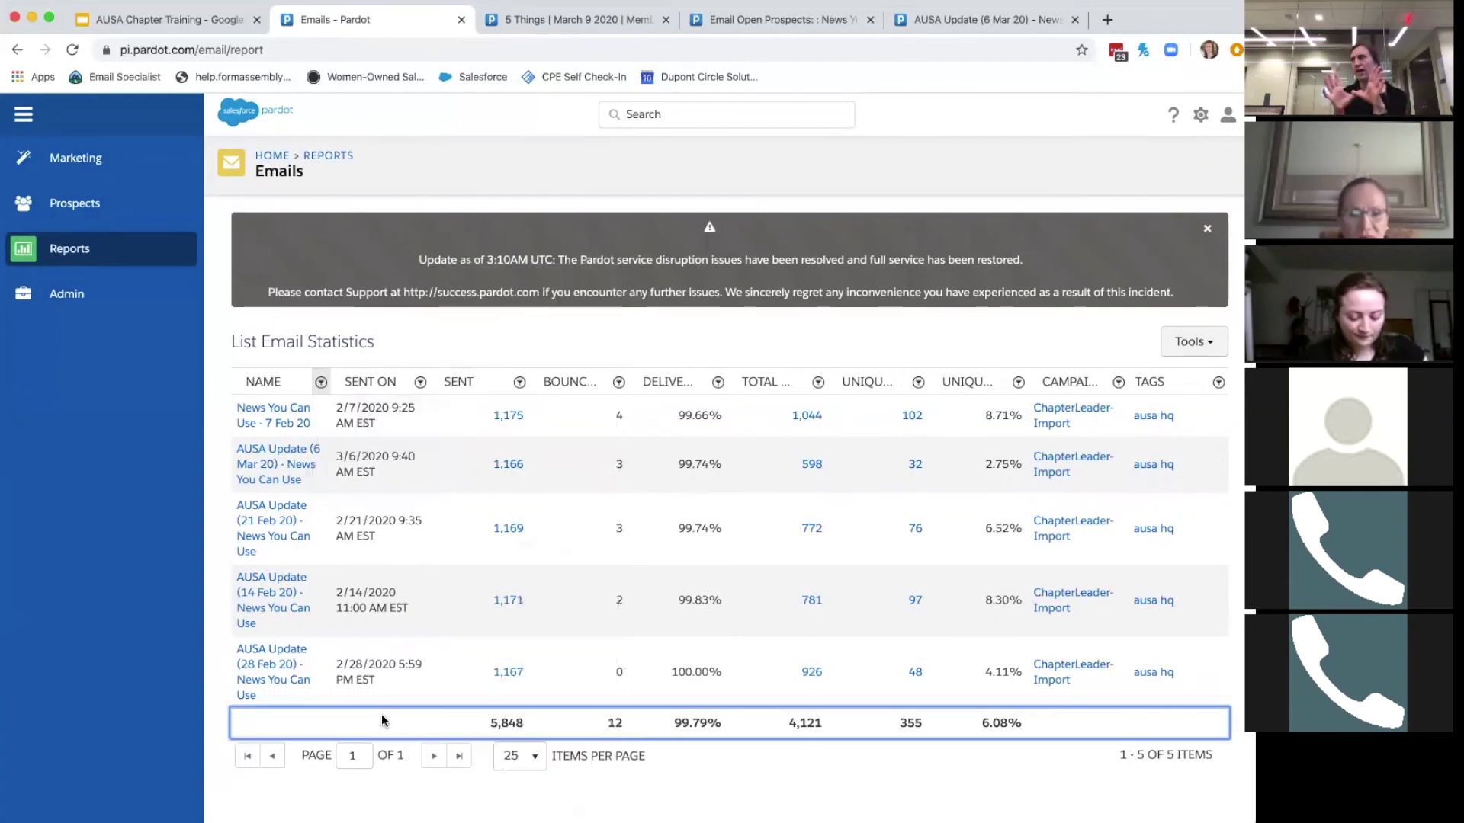